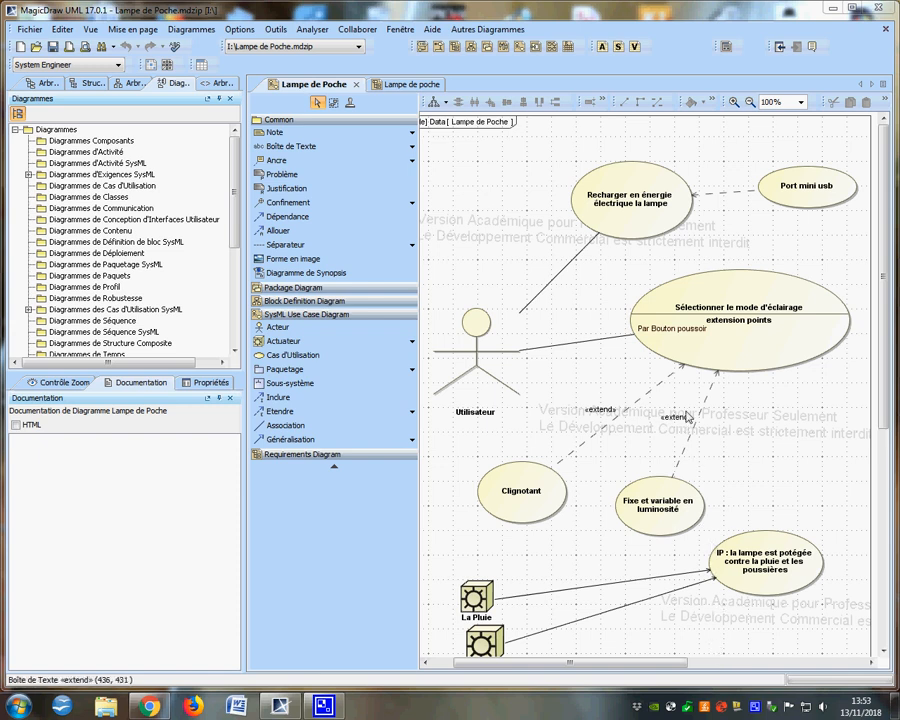
- Create a SysML block definition diagram named "Lampe de Poche" in the Data model
left_click(470, 47)
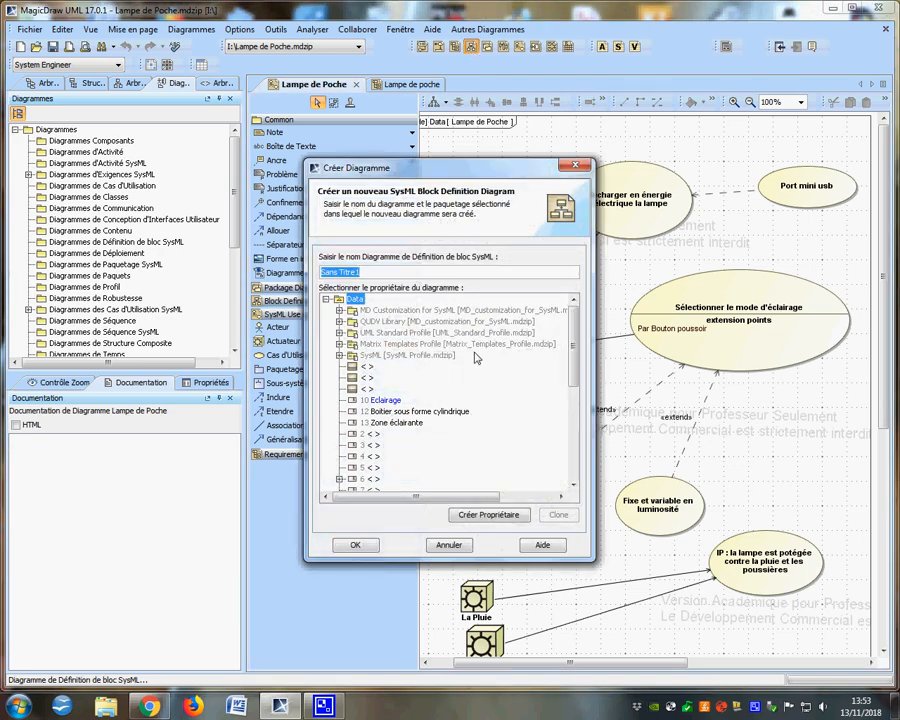
type("Lampe de Poche")
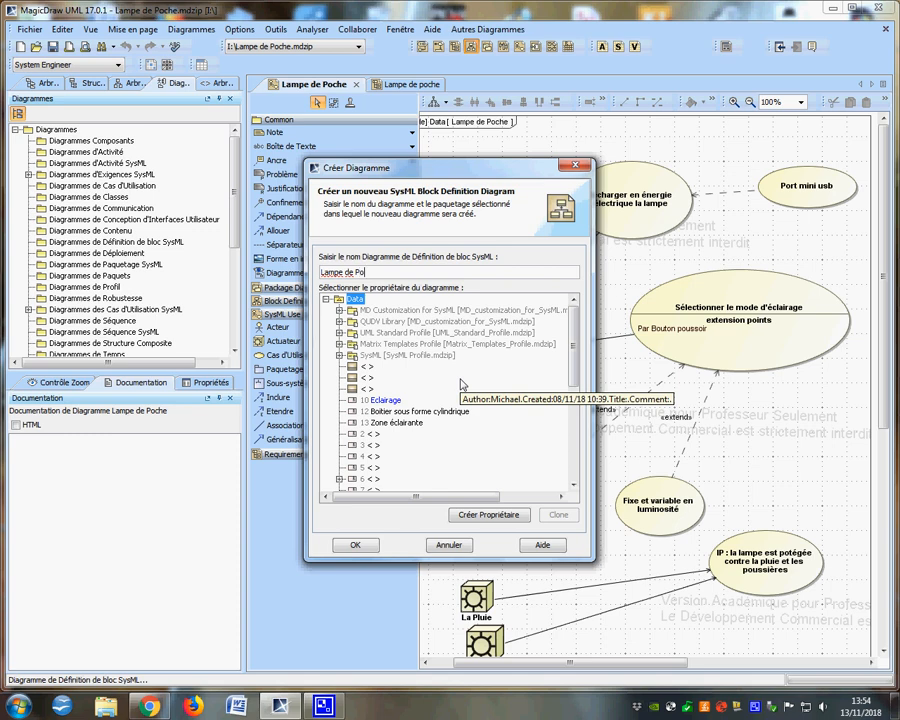
left_click(355, 545)
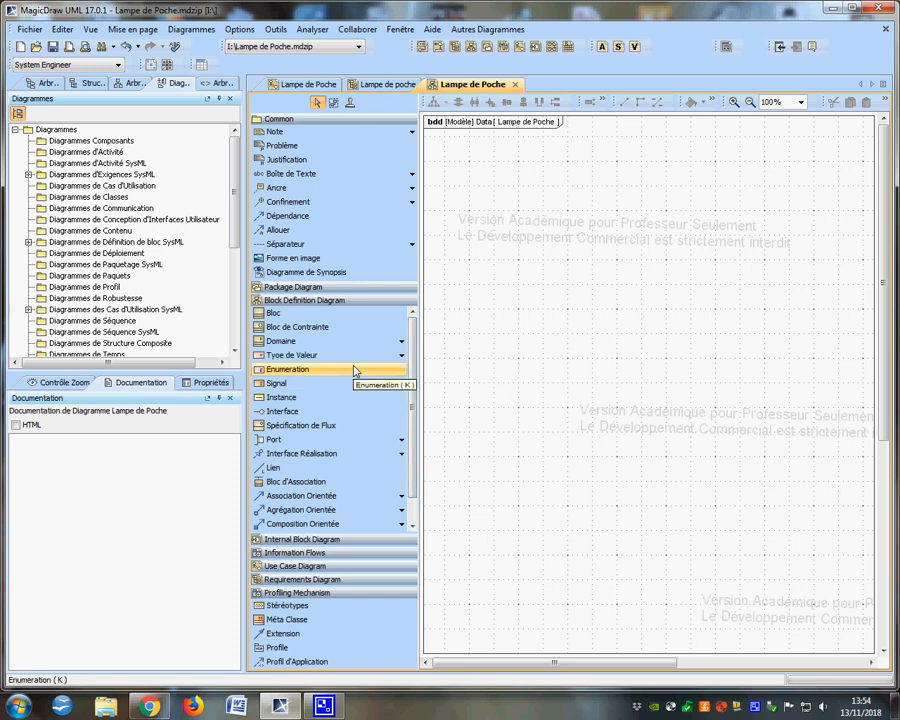
- Draw a block in the upper middle of the diagram and name it "Lampe de Poche"
left_click(278, 316)
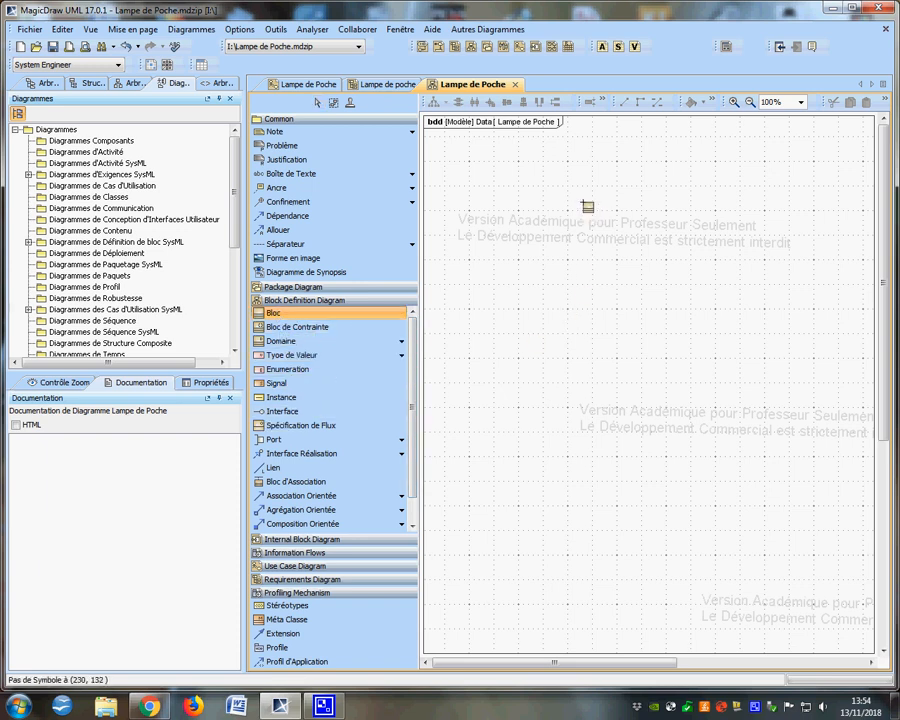
left_click_drag(589, 190, 734, 297)
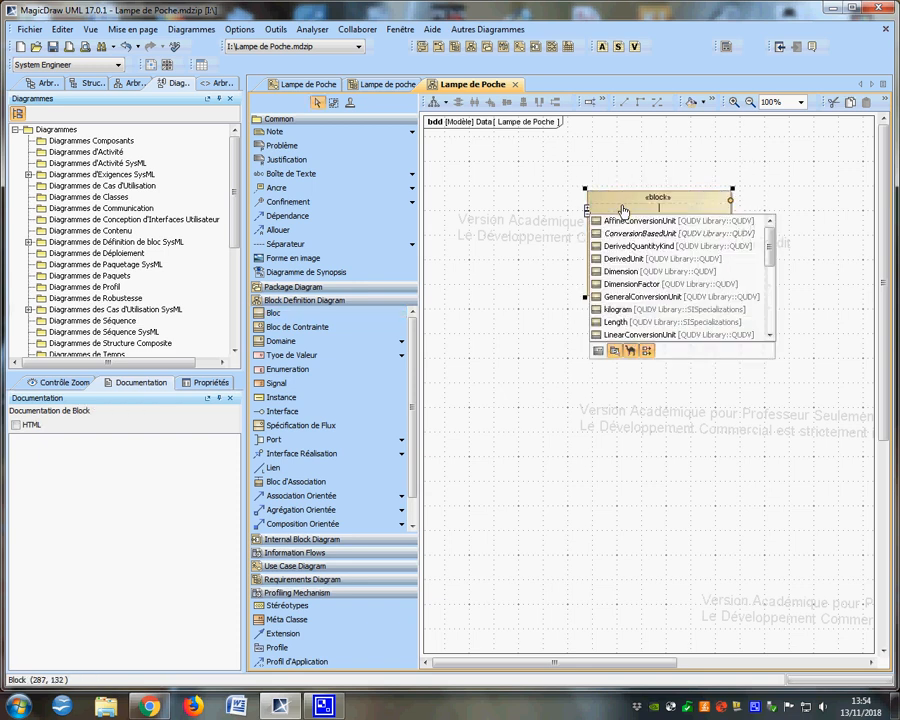
type("Lampe ")
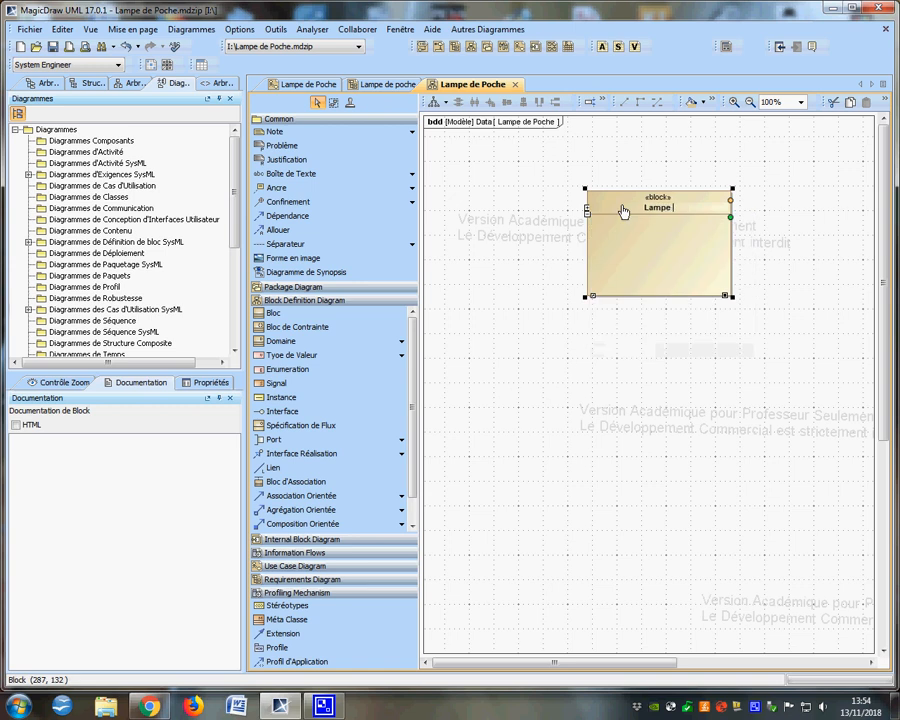
type("de Poche")
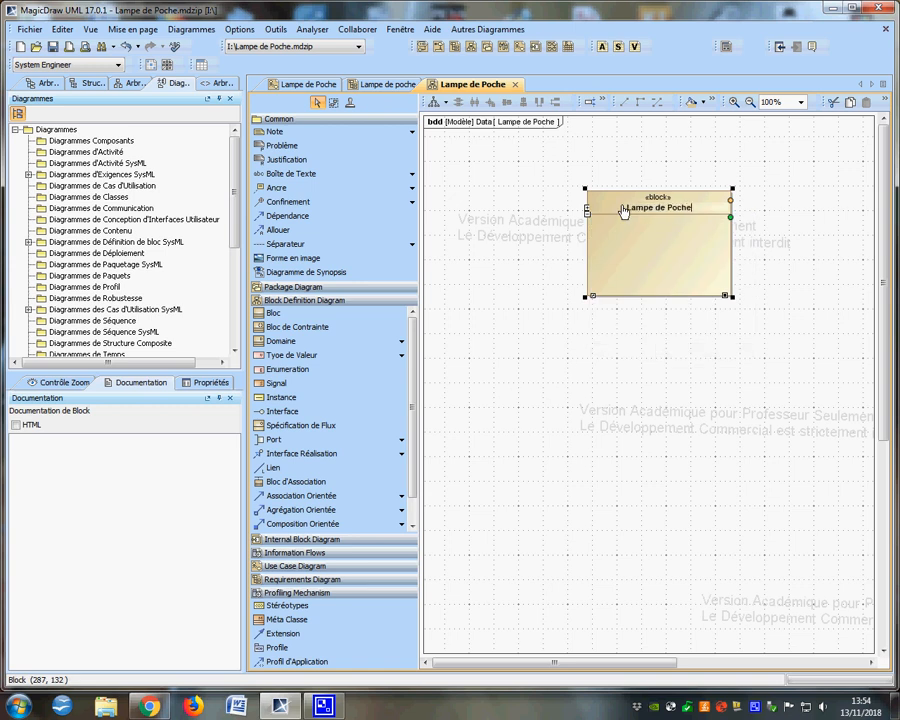
left_click(636, 316)
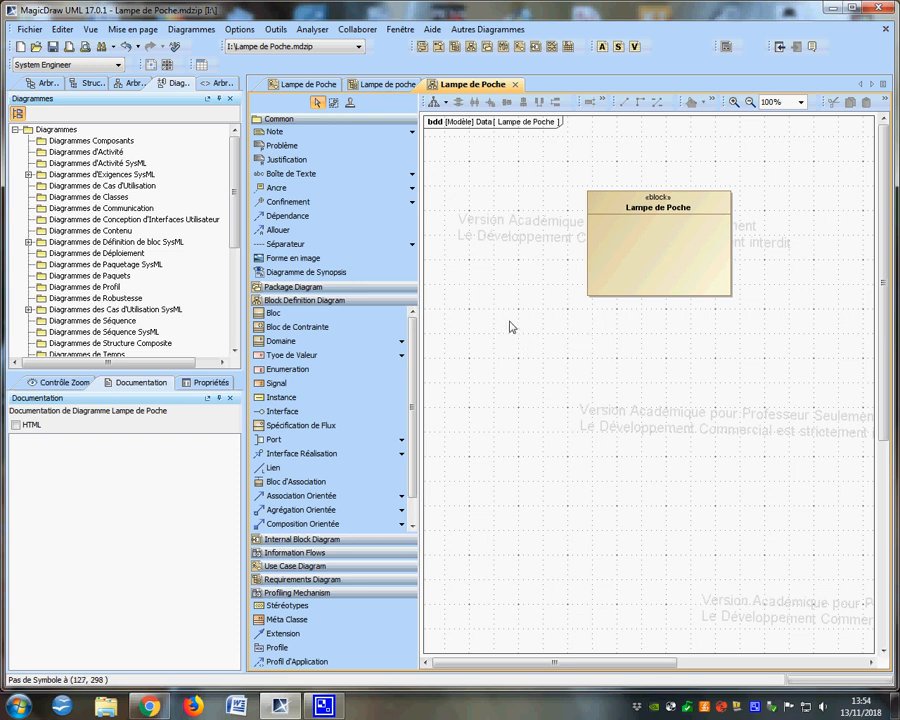
- Shrink the Lampe de Poche block to about half its height and make it slightly narrower
left_click(644, 296)
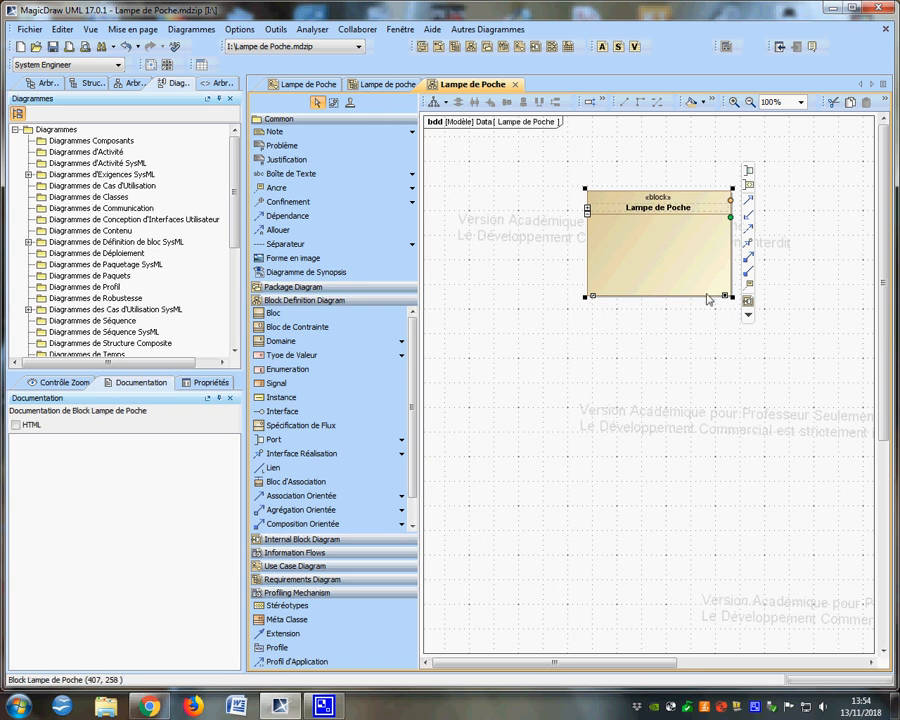
left_click_drag(733, 298, 720, 241)
left_click(693, 266)
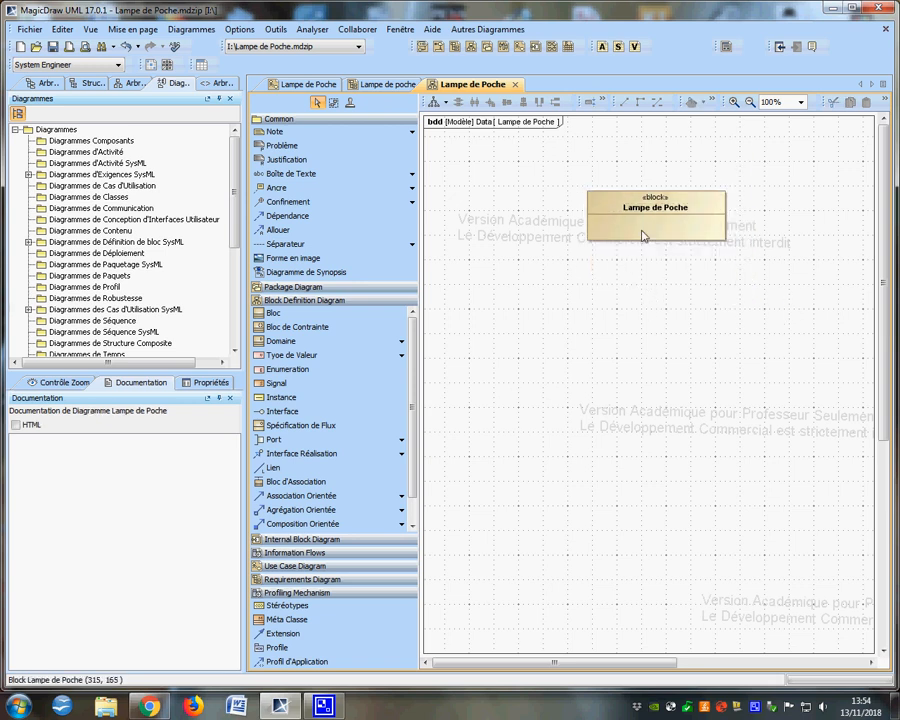
- Create a block named "Batterie" below and to the left of Lampe de Poche, linked to it by a composition
left_click(643, 236)
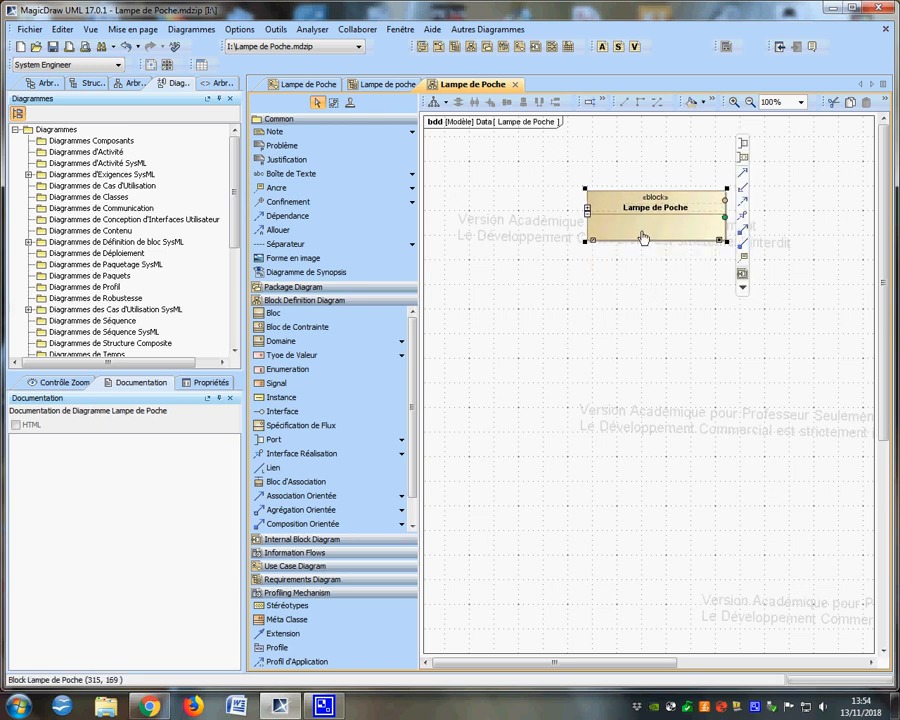
left_click(743, 250)
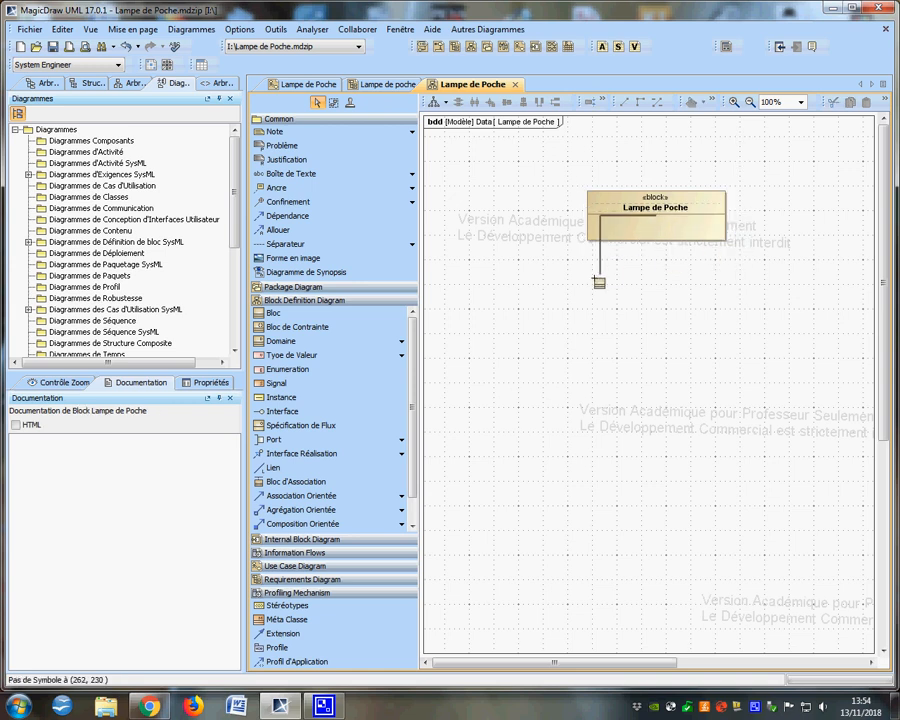
left_click(448, 290)
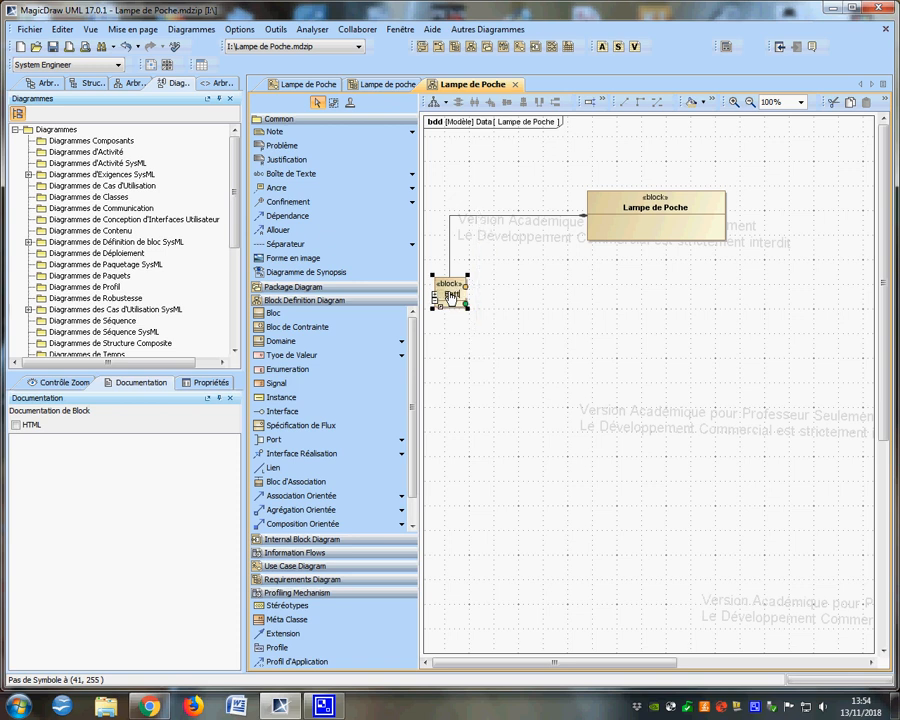
left_click(474, 386)
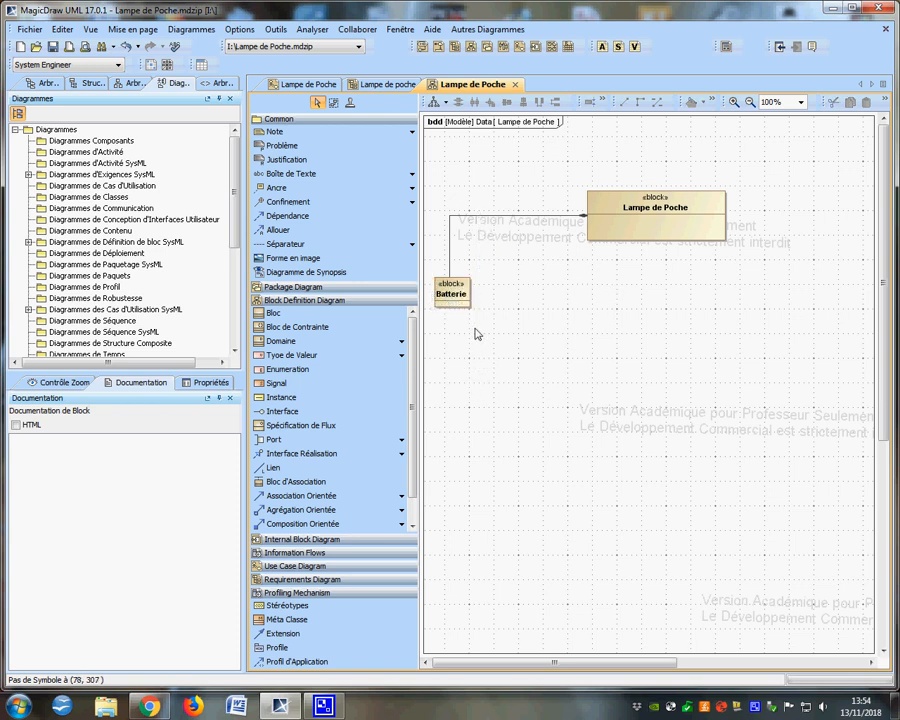
- Enlarge the Batterie block slightly in width and height
left_click(464, 307)
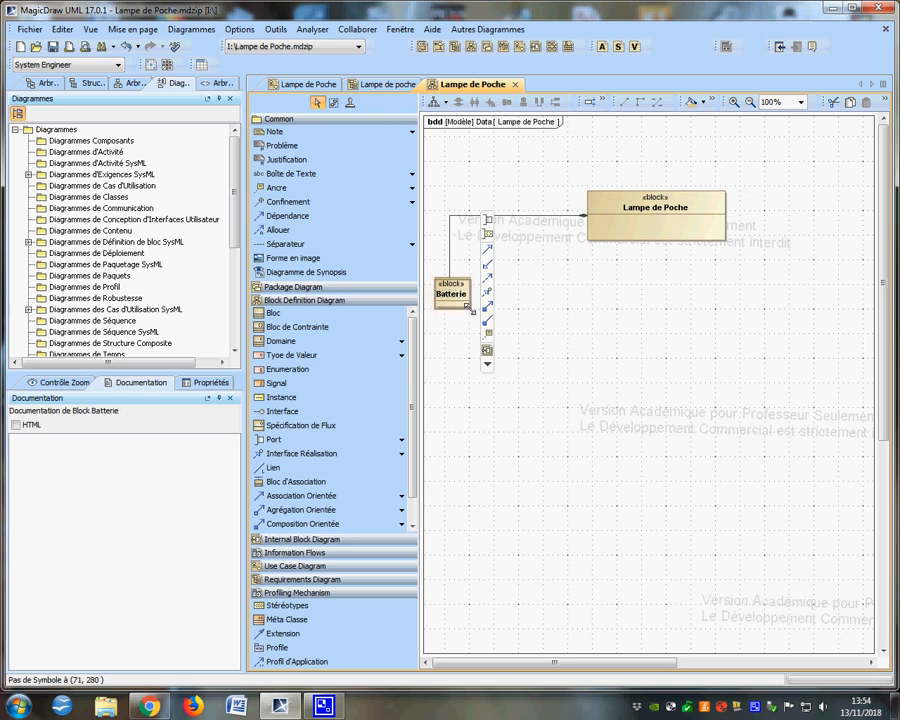
left_click_drag(470, 309, 484, 333)
left_click(479, 366)
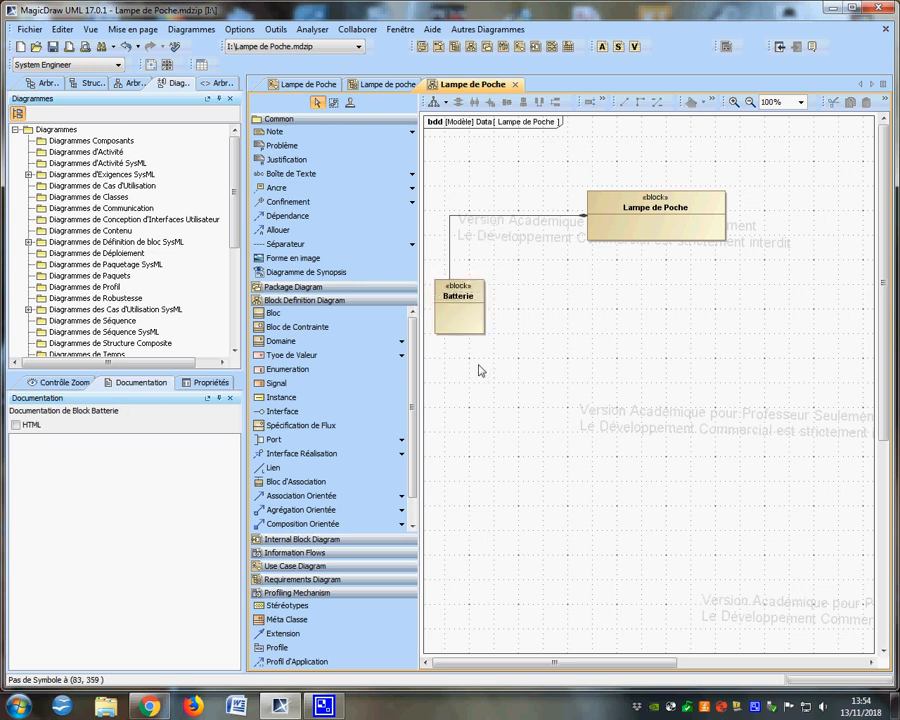
- Add two empty constraints to the Batterie block through its specification
left_click(476, 331)
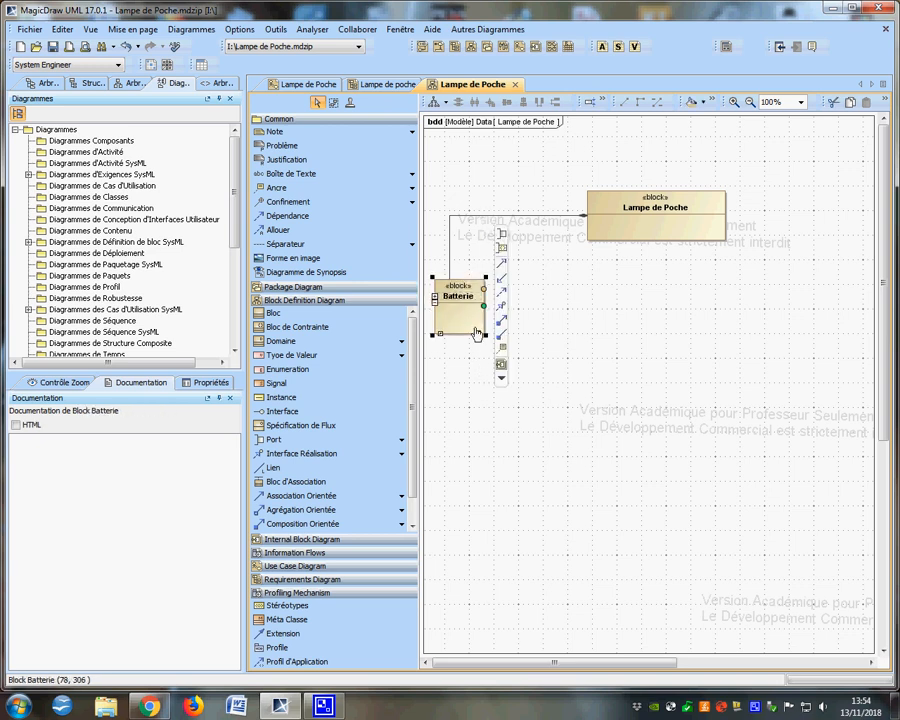
right_click(476, 331)
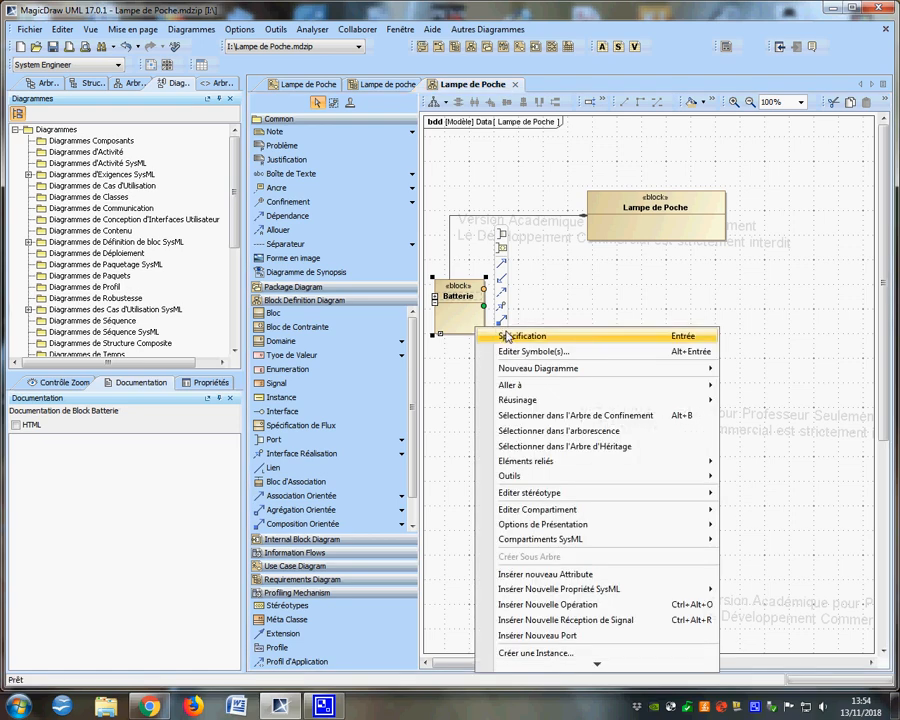
left_click(507, 336)
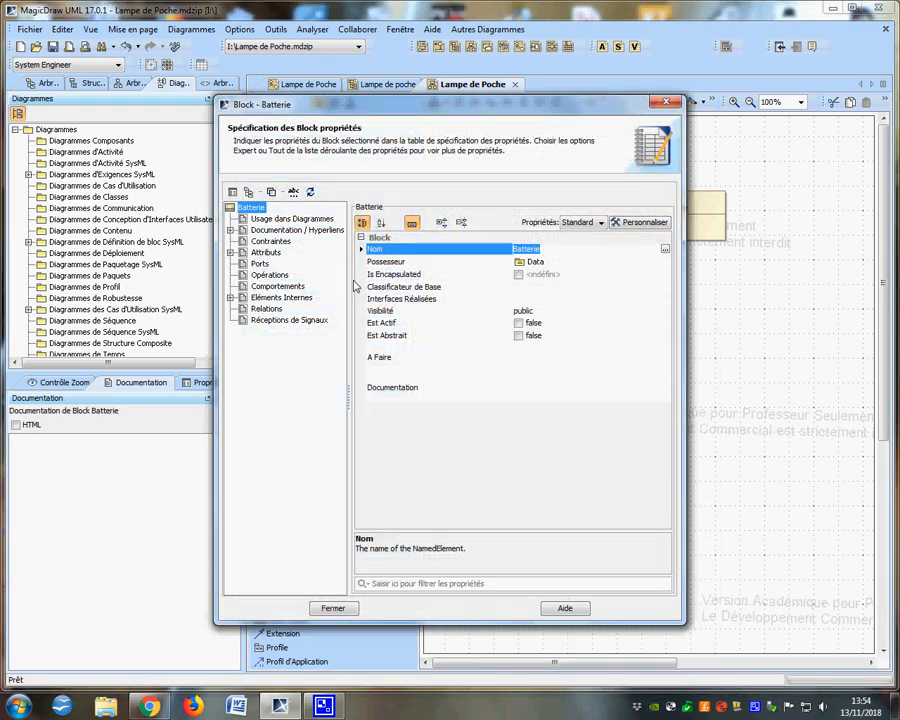
left_click(276, 244)
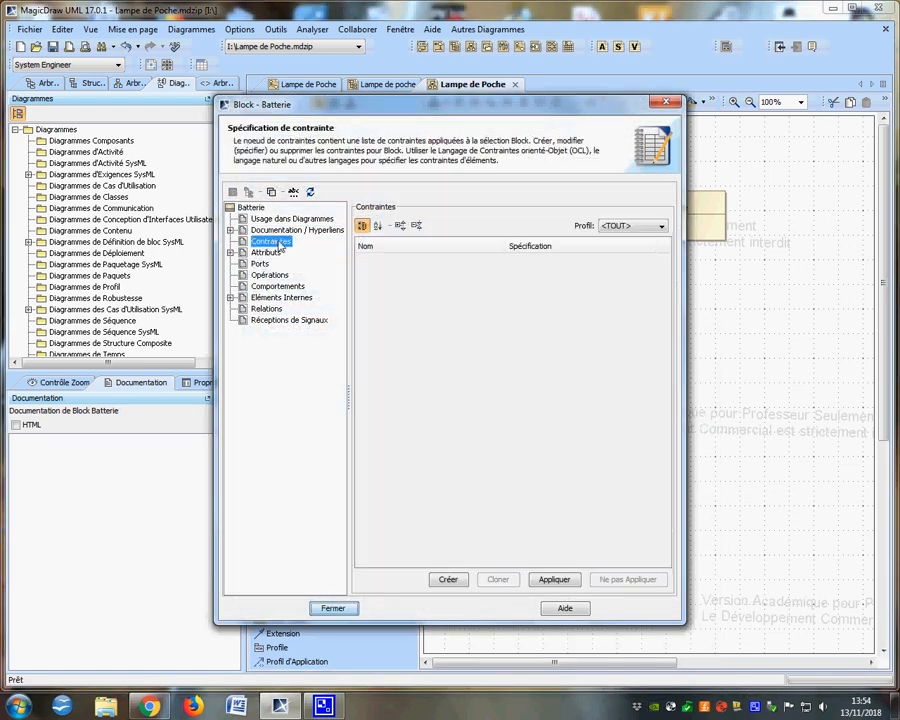
left_click(447, 580)
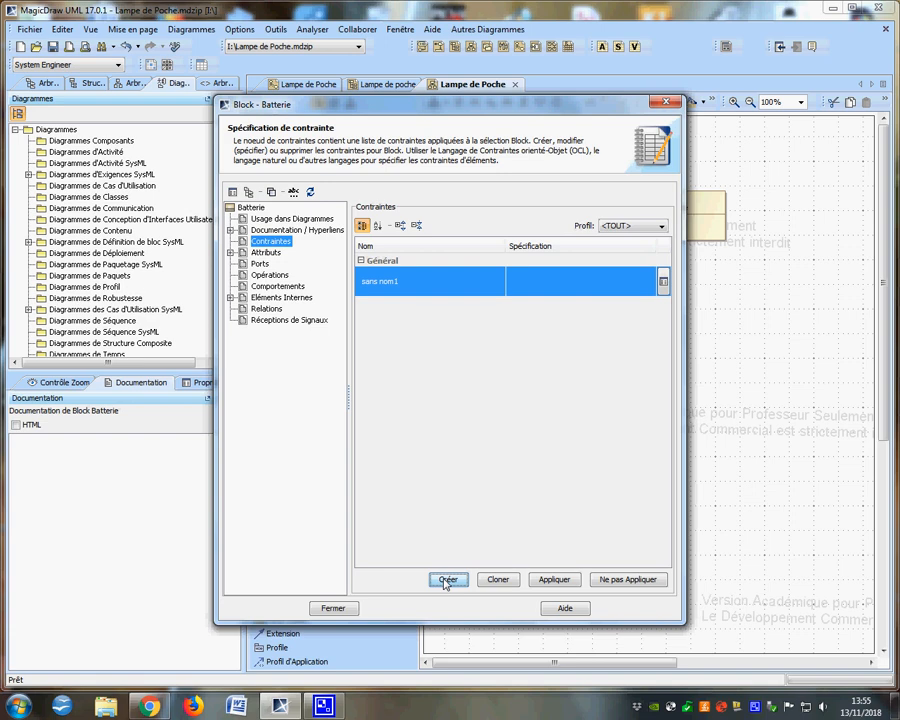
left_click(447, 581)
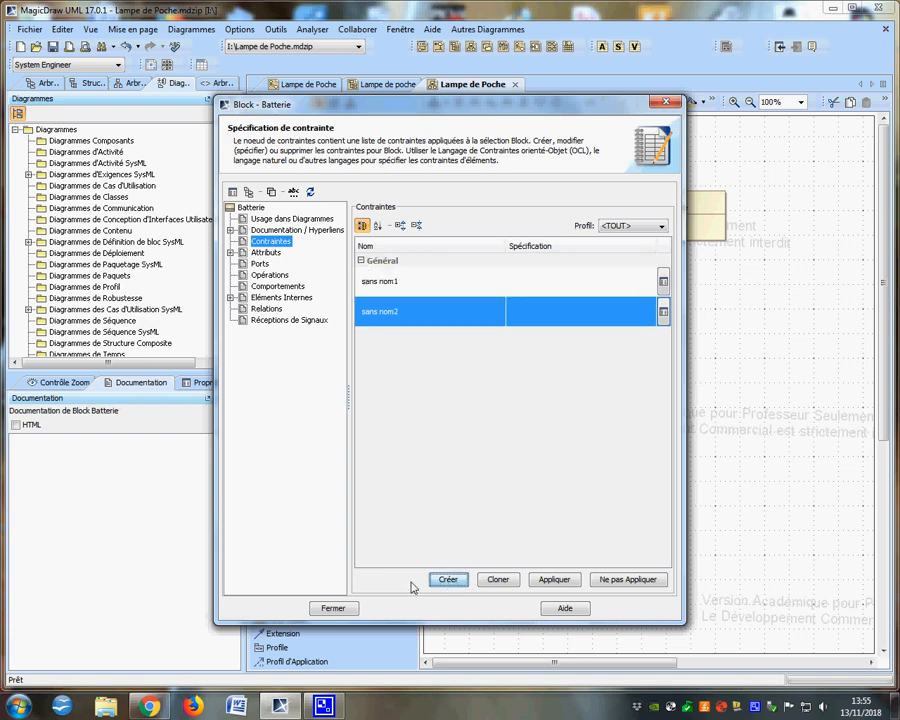
left_click(330, 607)
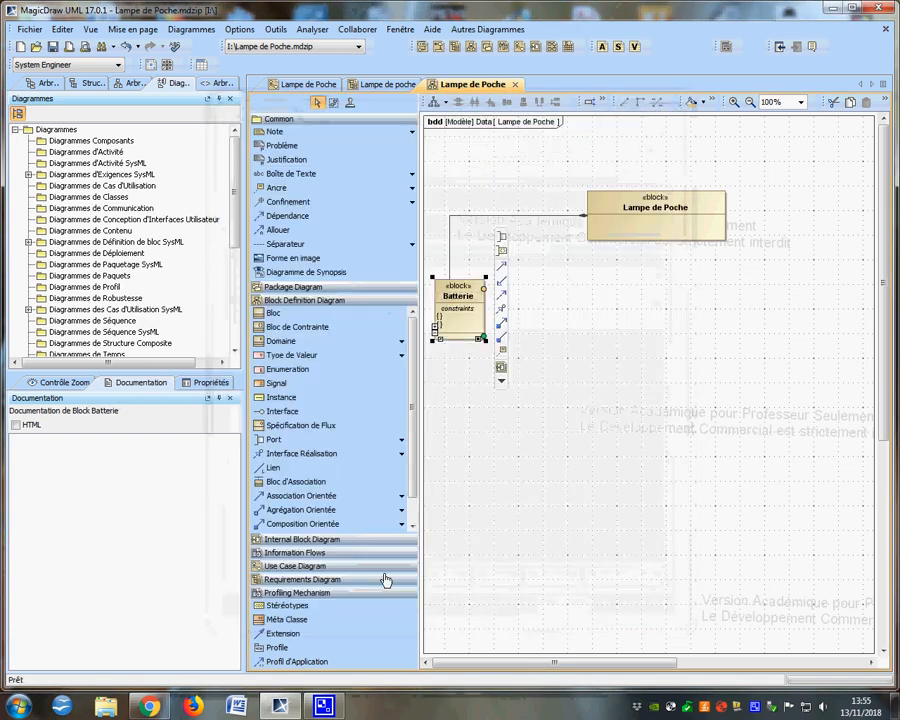
- Fill in the Batterie block's two constraints with "lithium" and "3V6 à 4V2", widening the block to fit the text
left_click(451, 321)
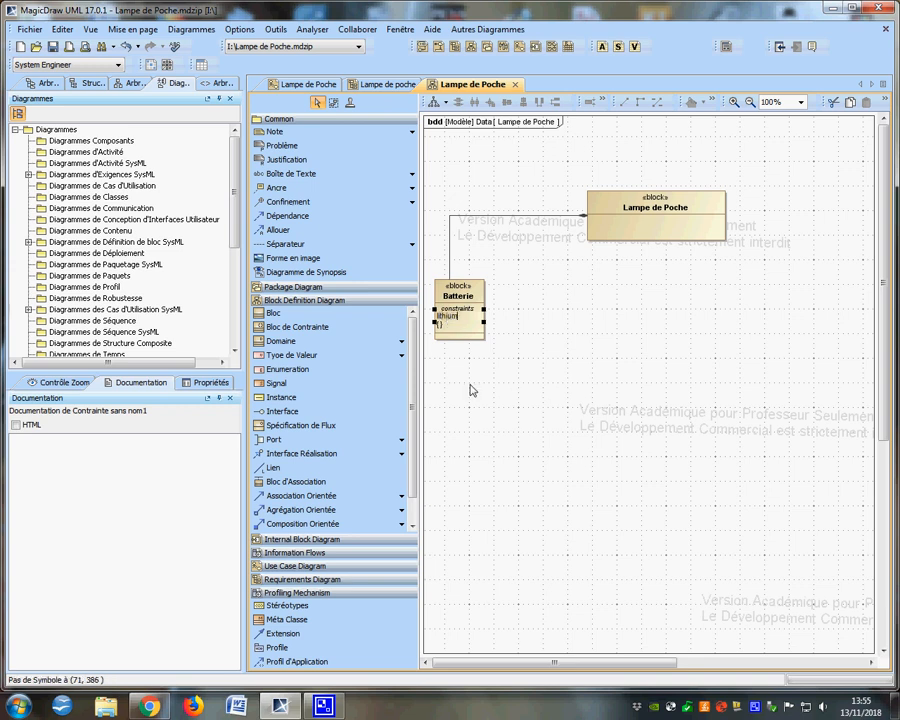
left_click(484, 342)
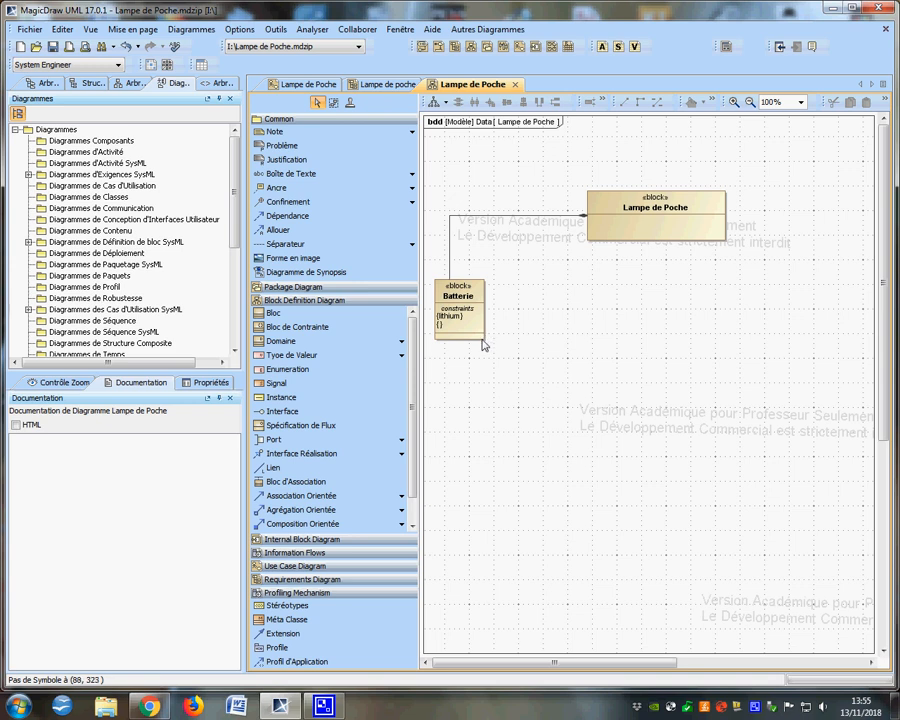
left_click(484, 341)
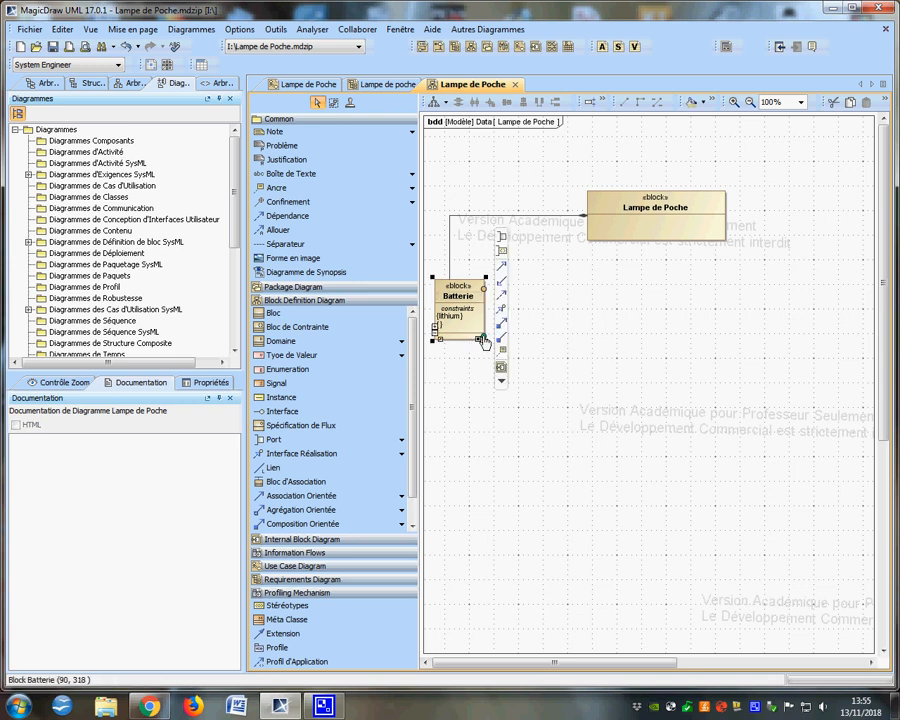
left_click_drag(484, 342, 528, 344)
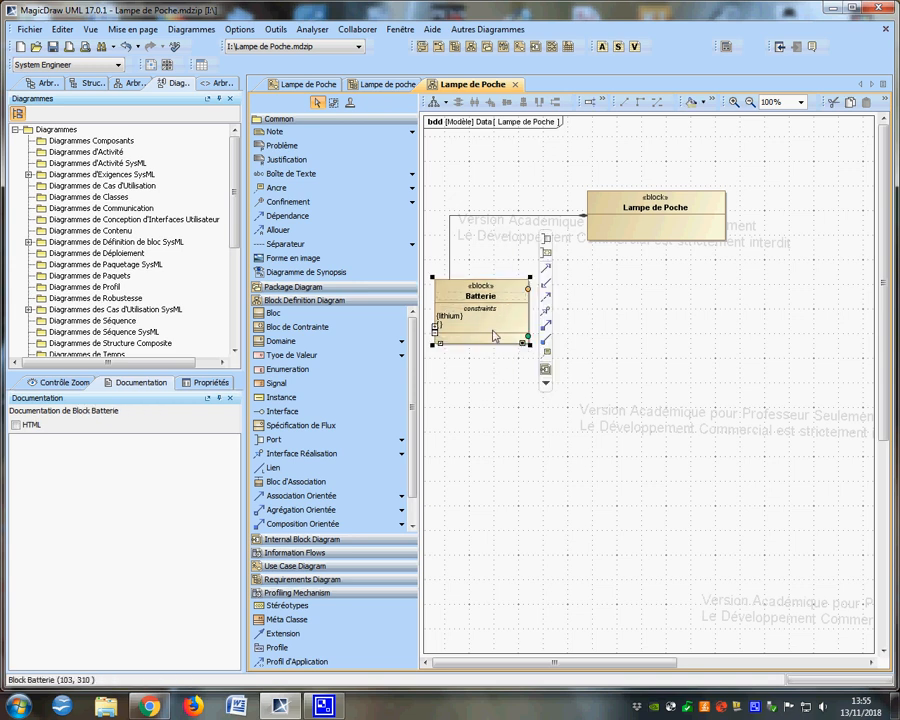
left_click(456, 328)
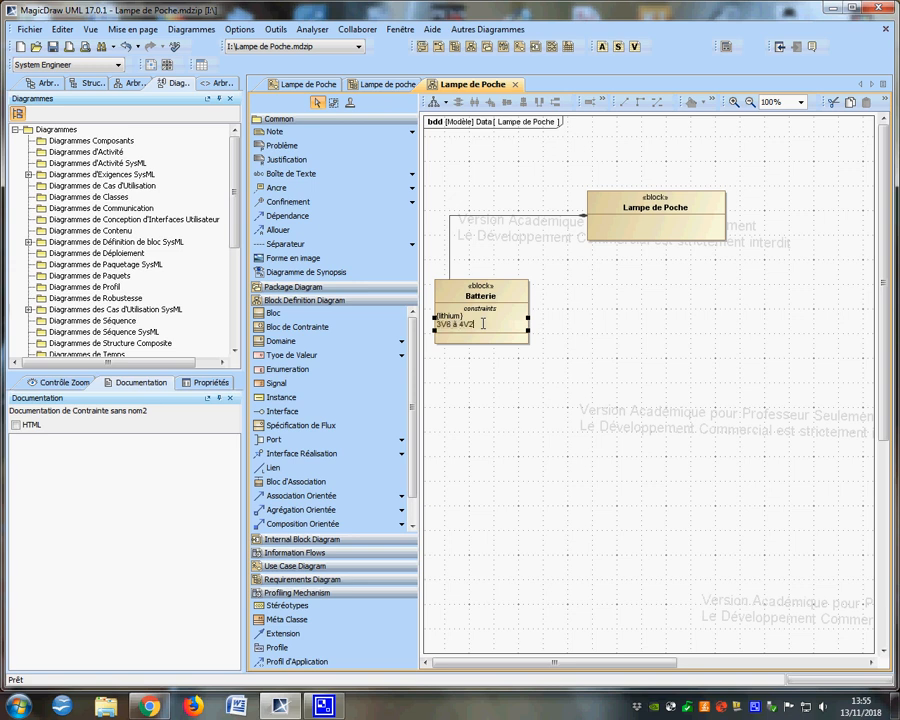
left_click(525, 375)
- Add a third empty constraint to the Batterie block through its specification
left_click(508, 320)
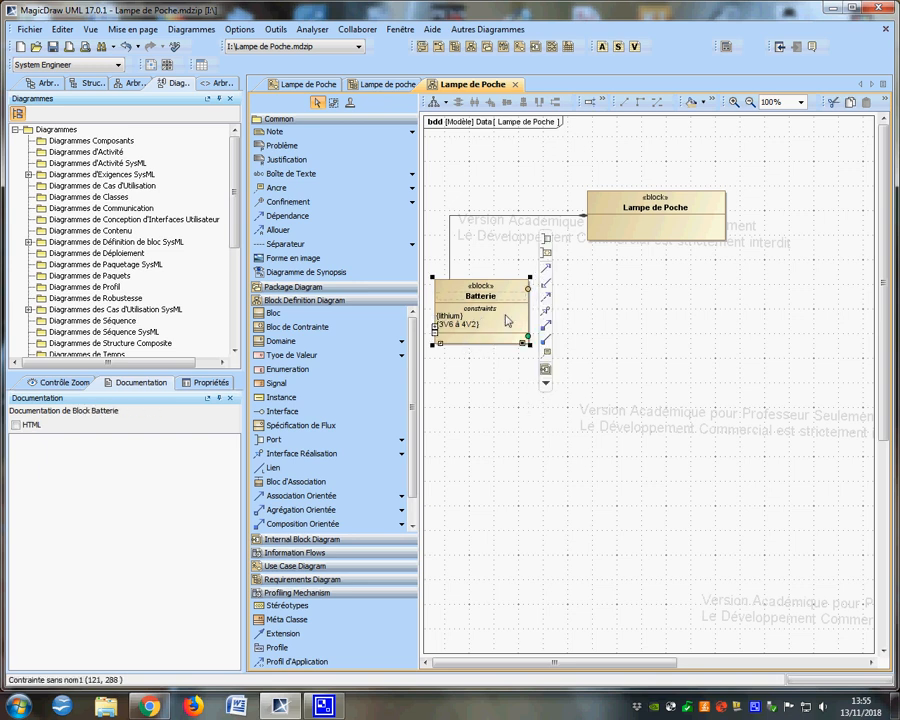
left_click(508, 320)
left_click(506, 326)
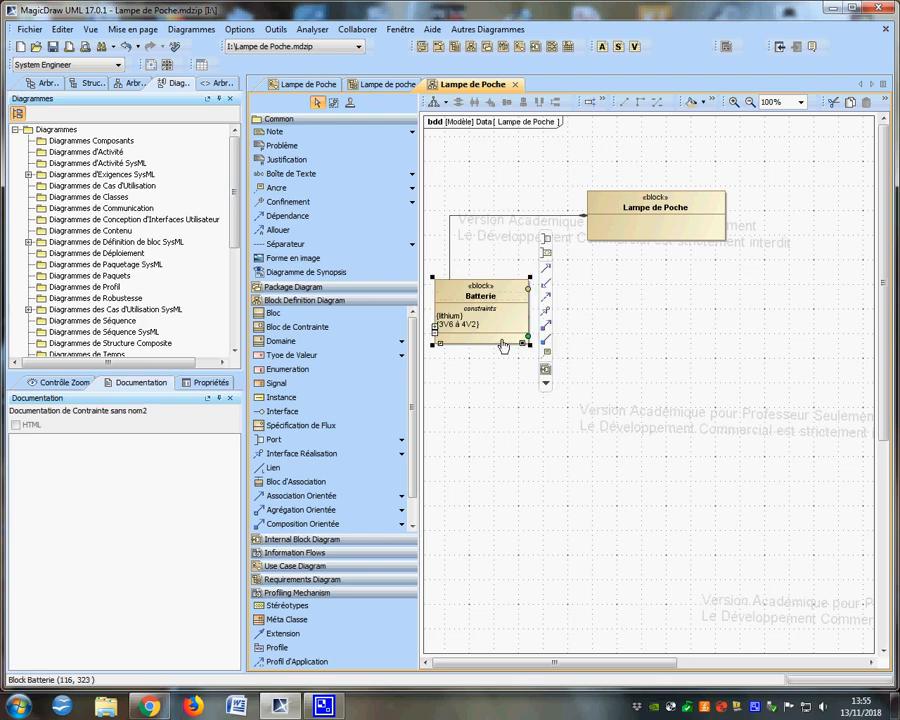
left_click(503, 346)
right_click(503, 346)
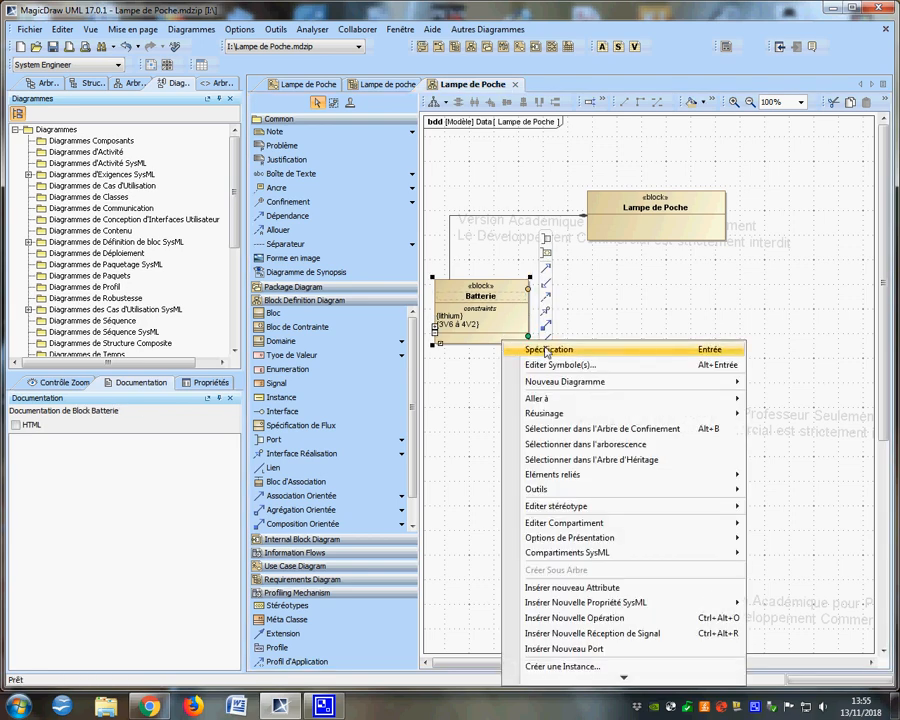
left_click(545, 347)
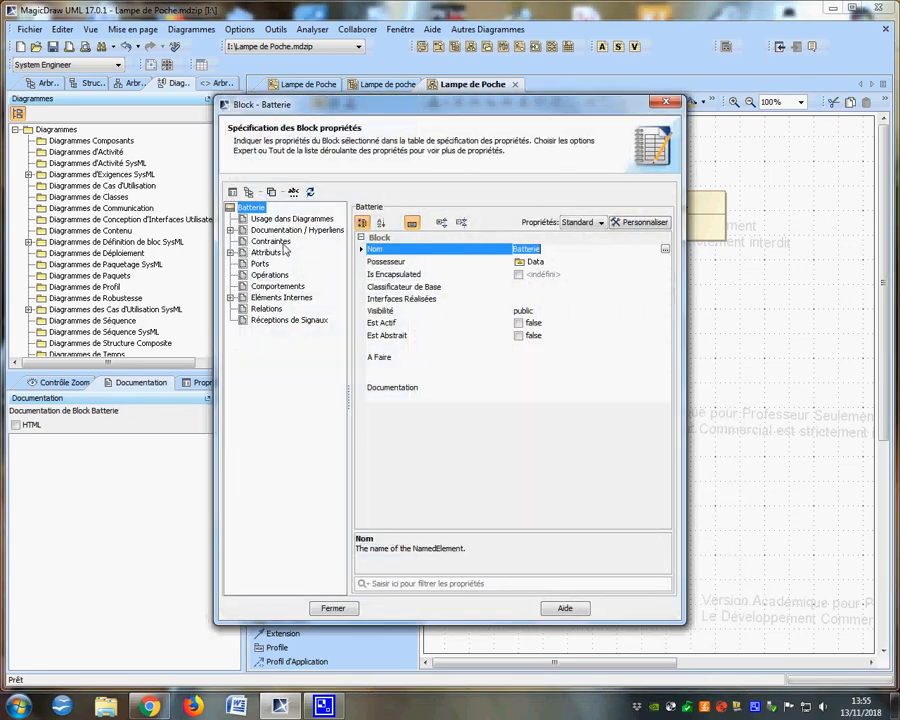
left_click(282, 243)
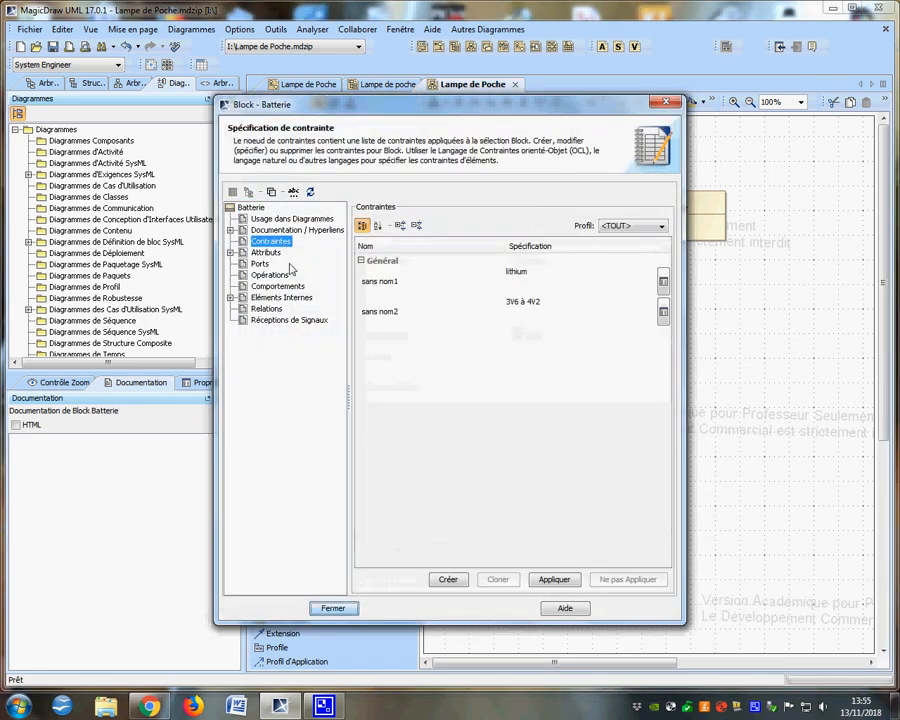
left_click(450, 579)
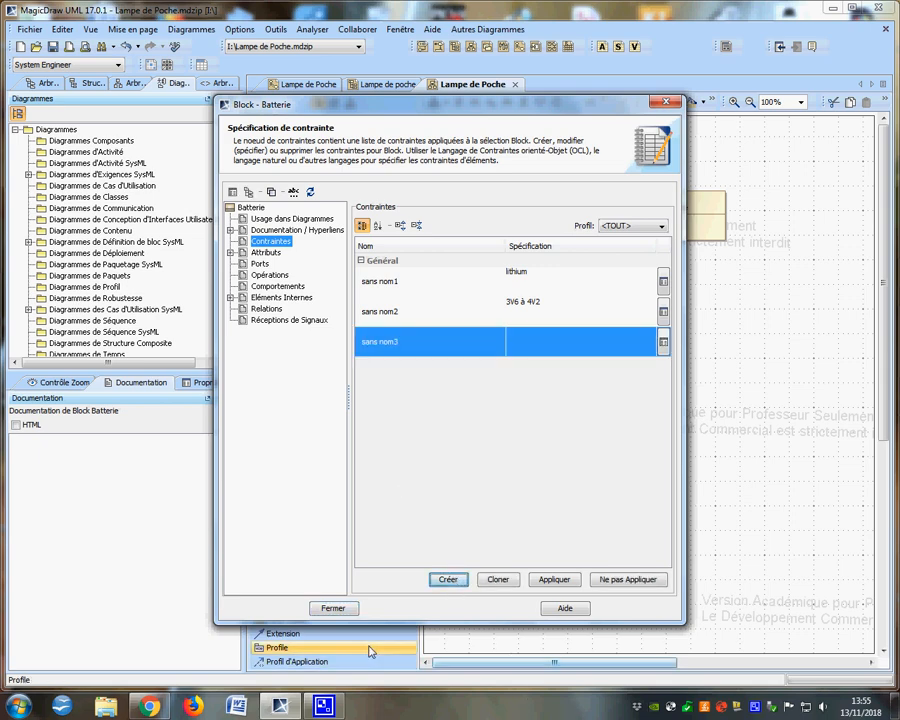
left_click(340, 608)
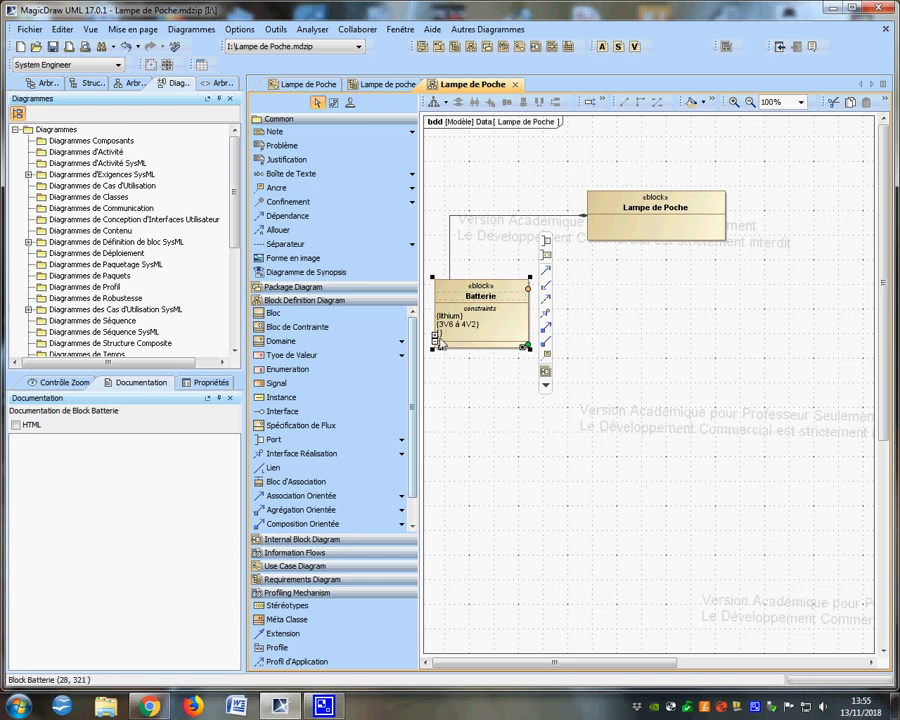
- Fill in the Batterie block's empty third constraint with "9600 mAh"
left_click(438, 333)
left_click(440, 338)
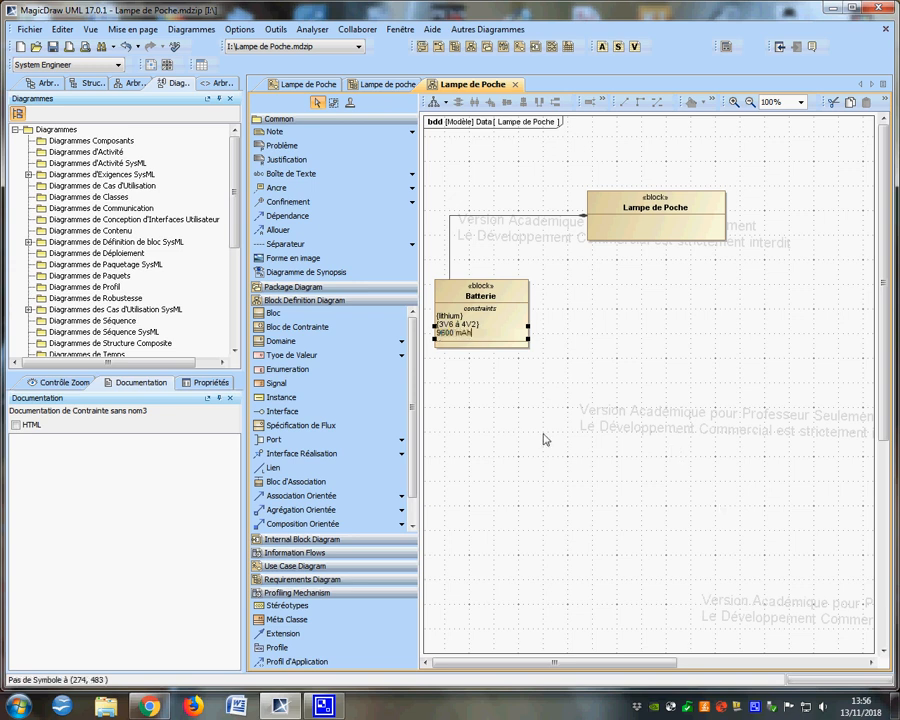
left_click(567, 367)
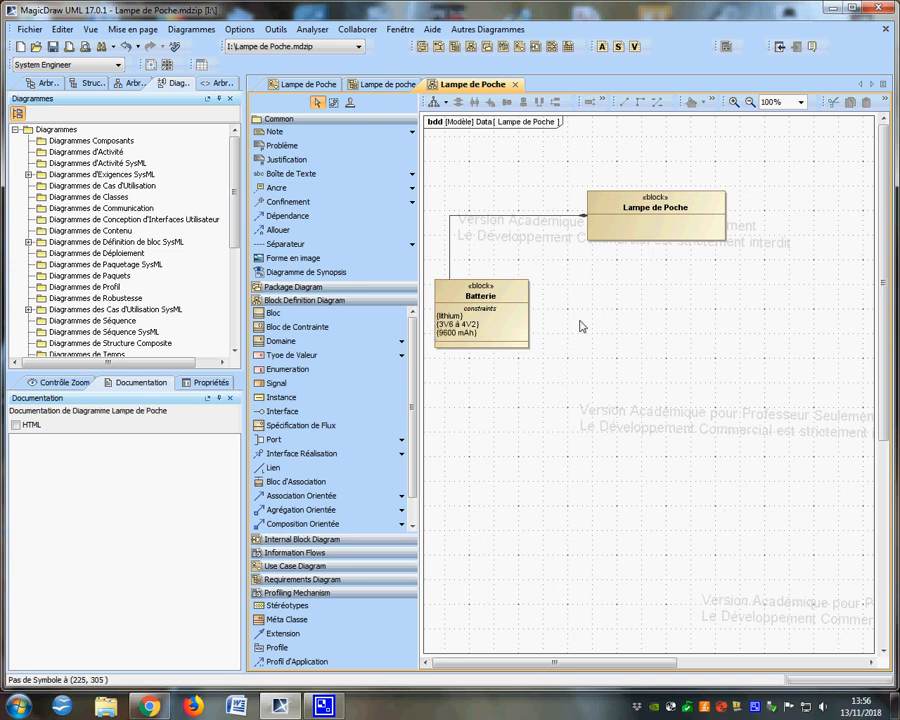
- Add a new component block linked to Lampe de Poche by composition beside Batterie, and enlarge it to about Batterie's height
left_click(632, 240)
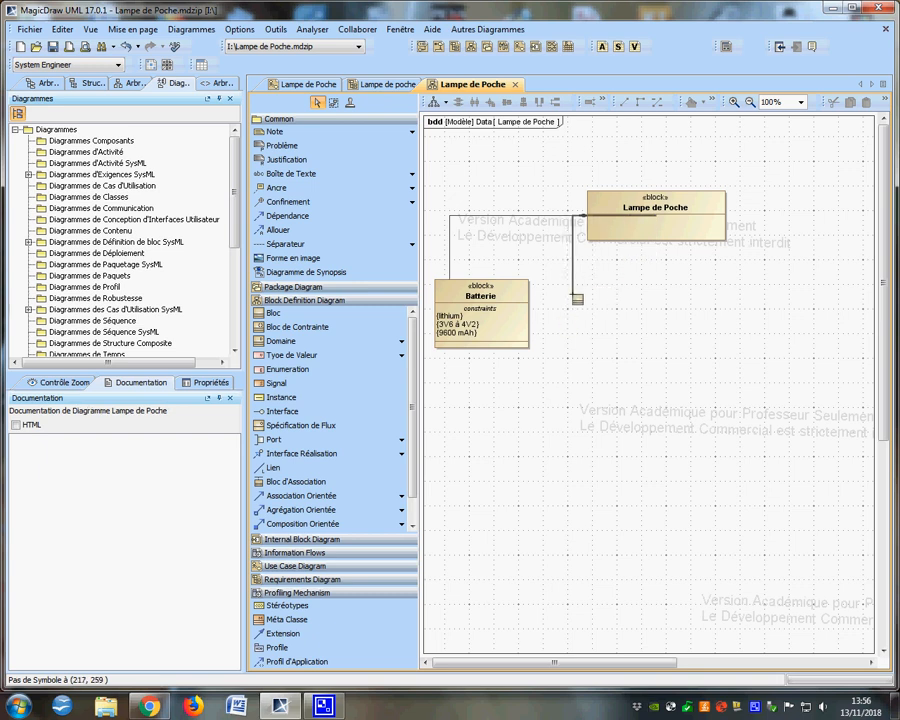
left_click(573, 292)
left_click_drag(590, 311, 631, 348)
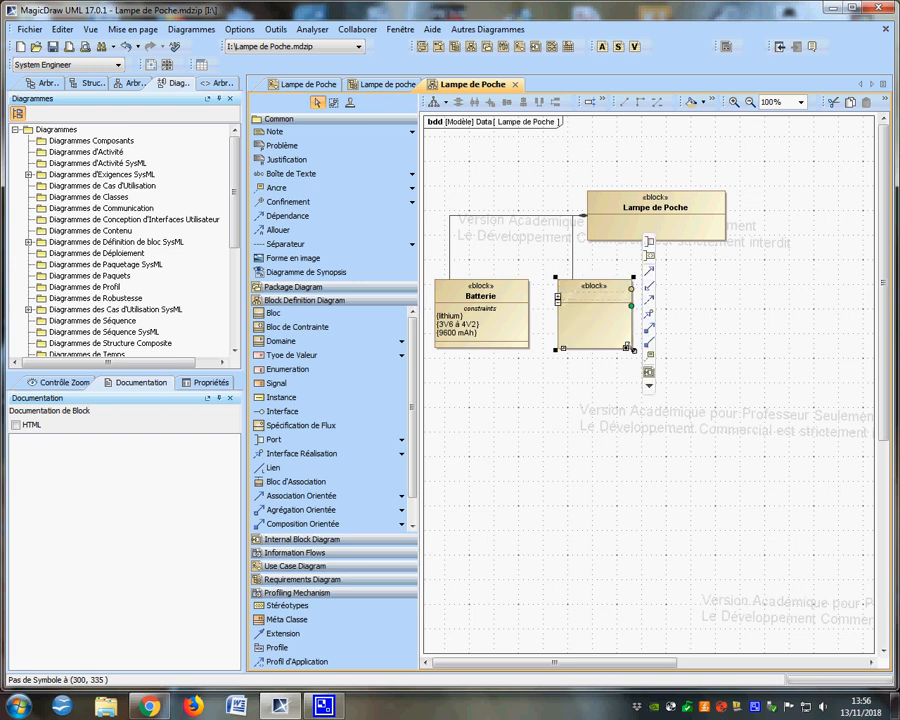
- Name the new block beside Batterie "Circuit elec de commande"
left_click(571, 303)
type("C")
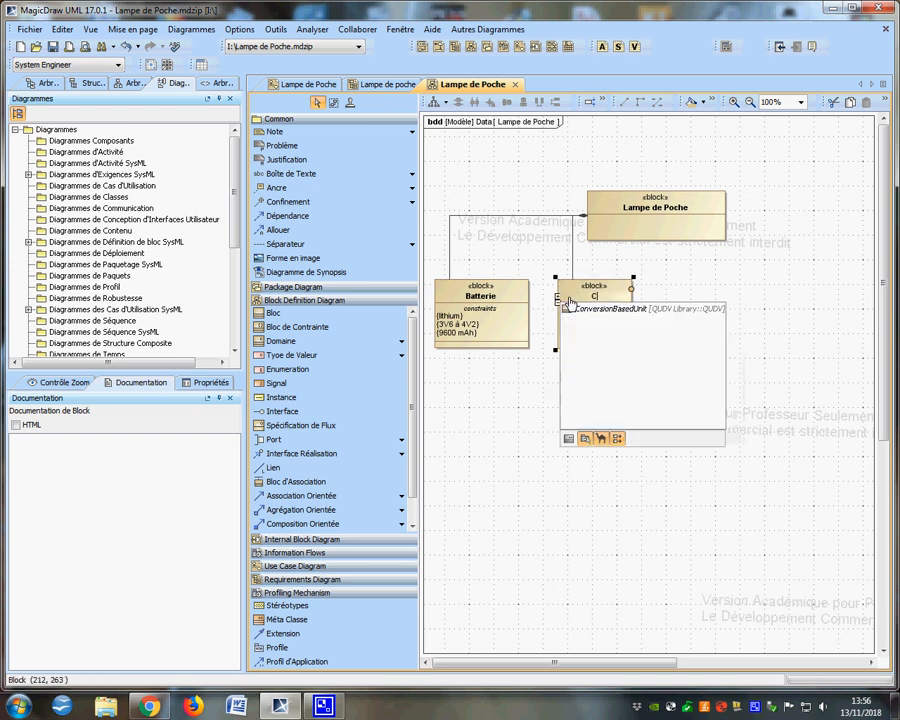
type("ircuit e")
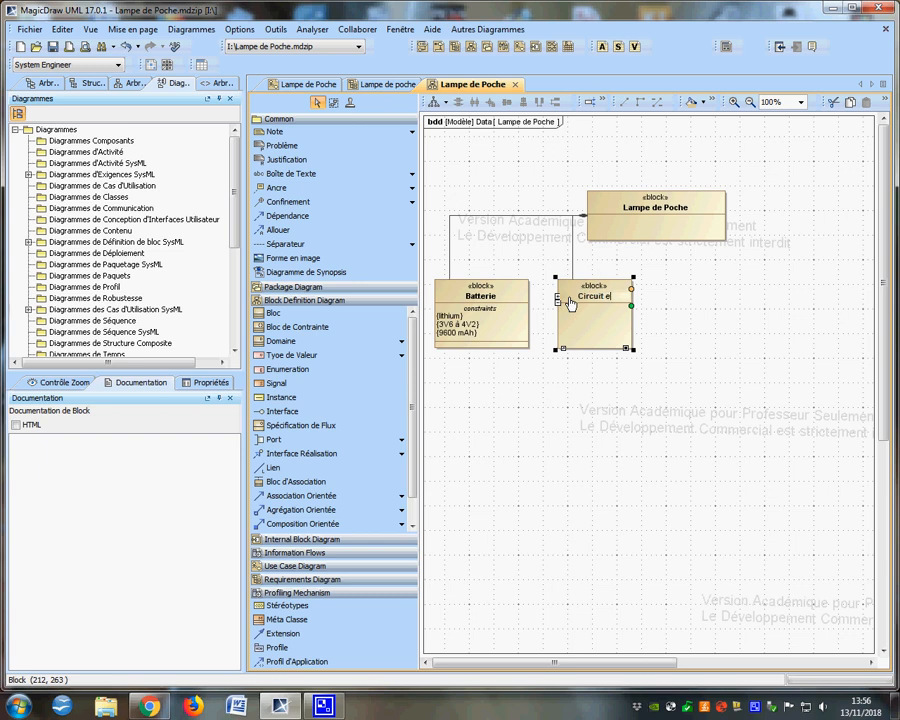
type("lec de commande")
left_click(534, 384)
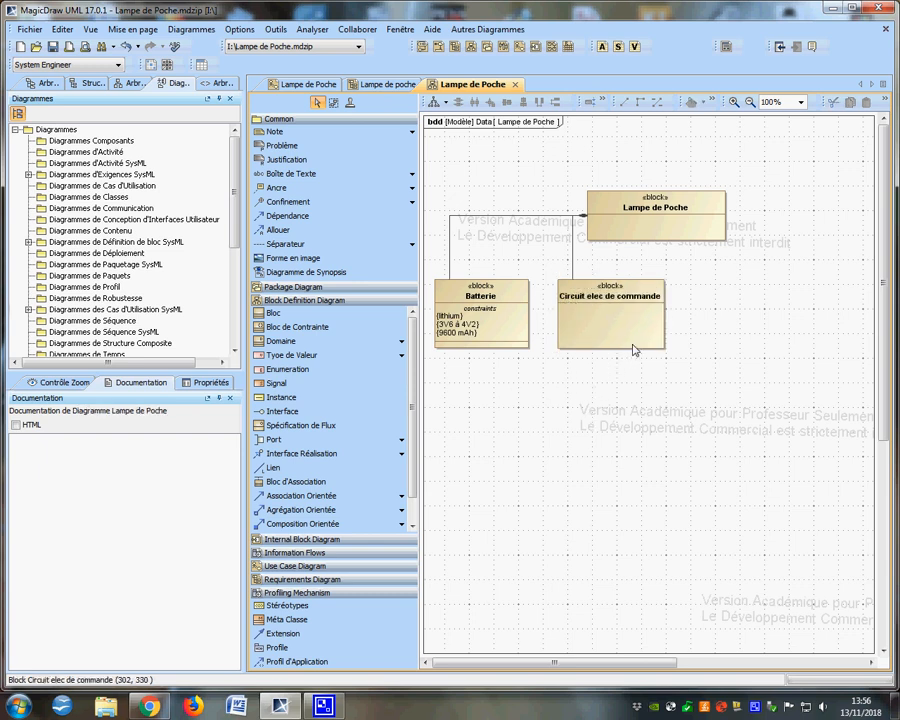
- Add one constraint to the Circuit elec de commande block through its specification and fill it in with "Alimenter sous 5V"
left_click(612, 346)
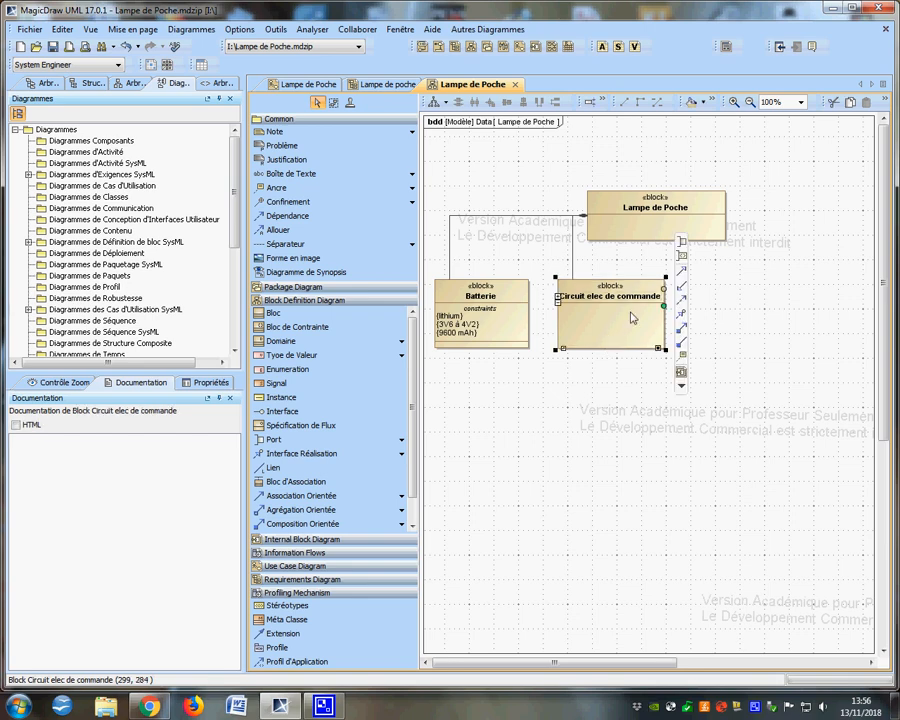
right_click(631, 313)
left_click(680, 321)
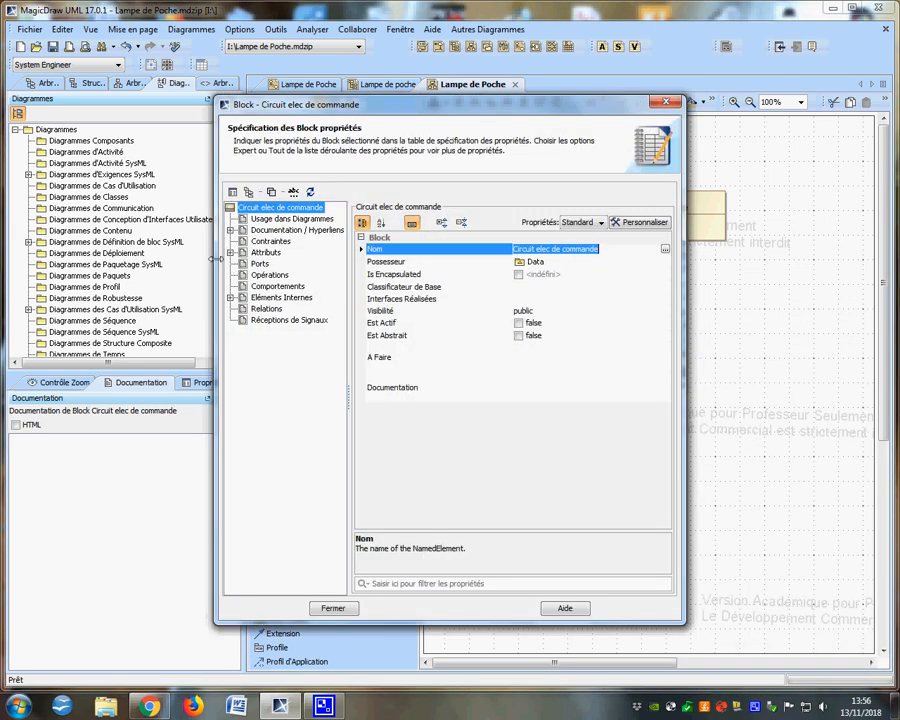
left_click(269, 242)
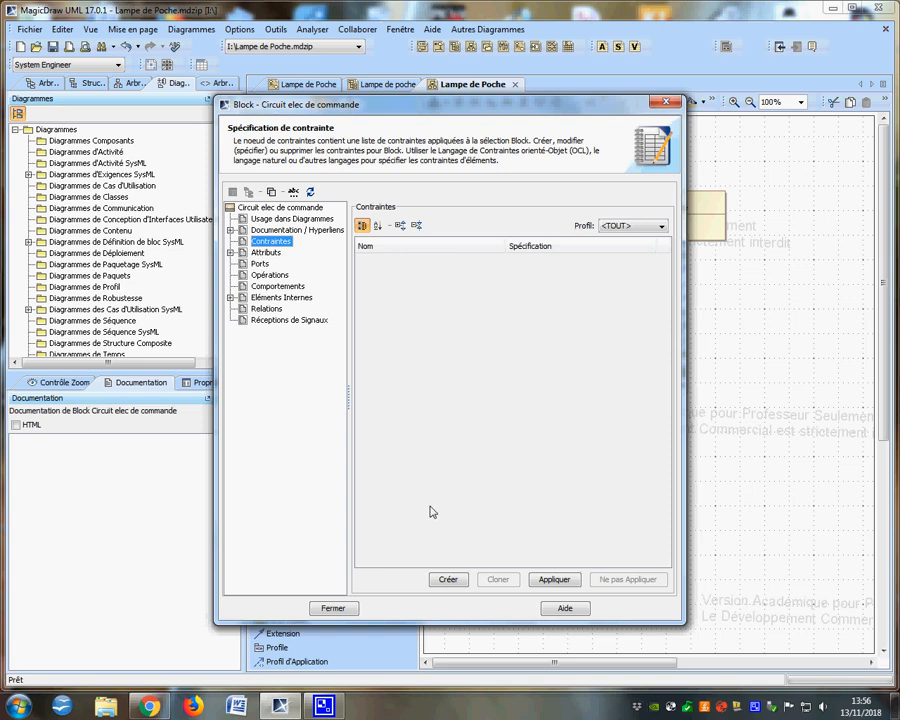
left_click(448, 580)
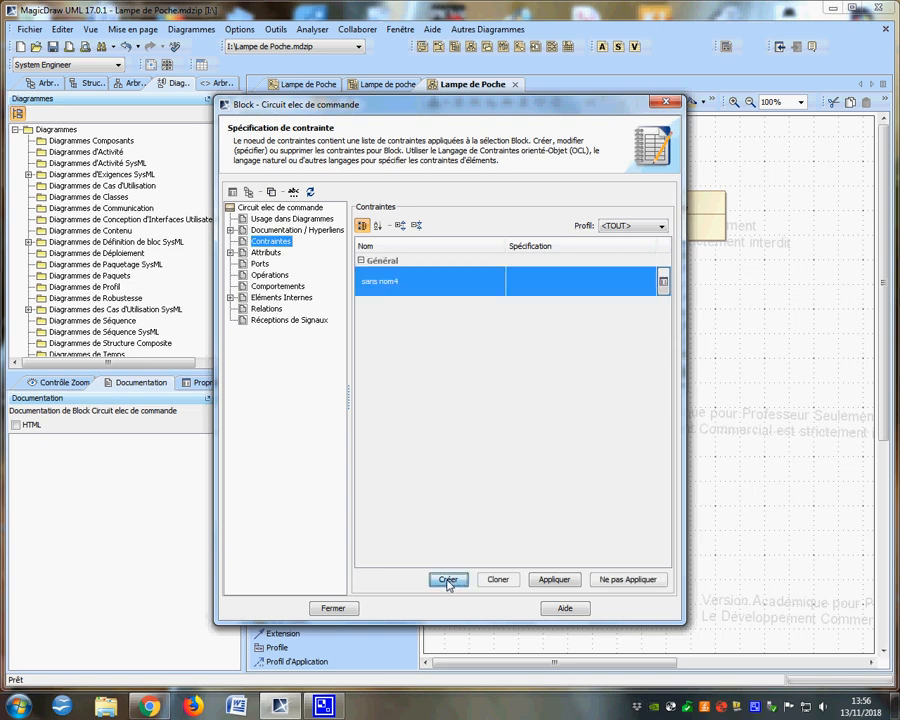
left_click(347, 612)
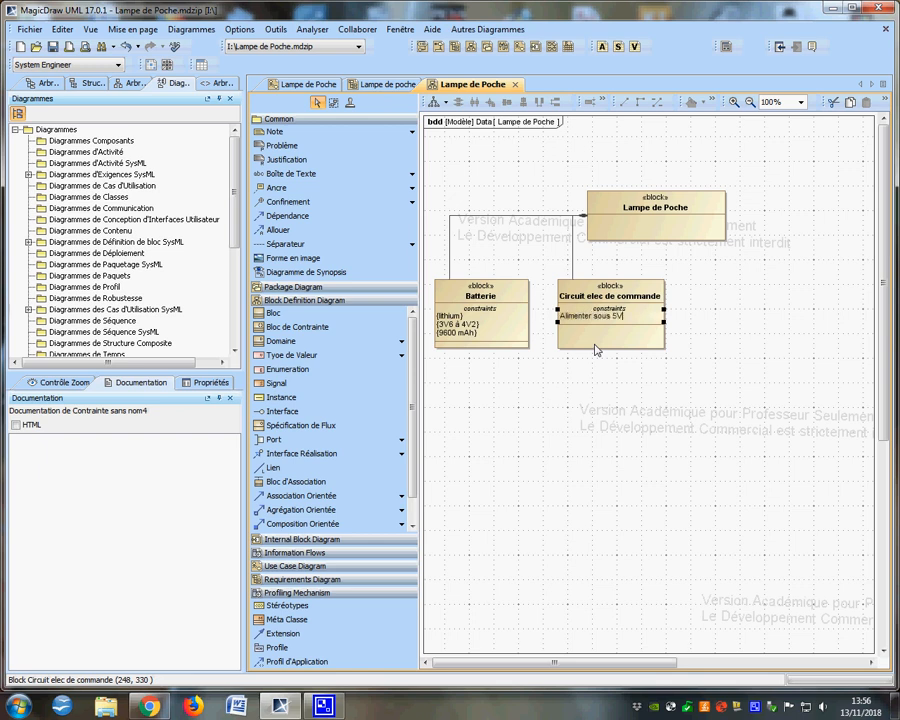
left_click(611, 400)
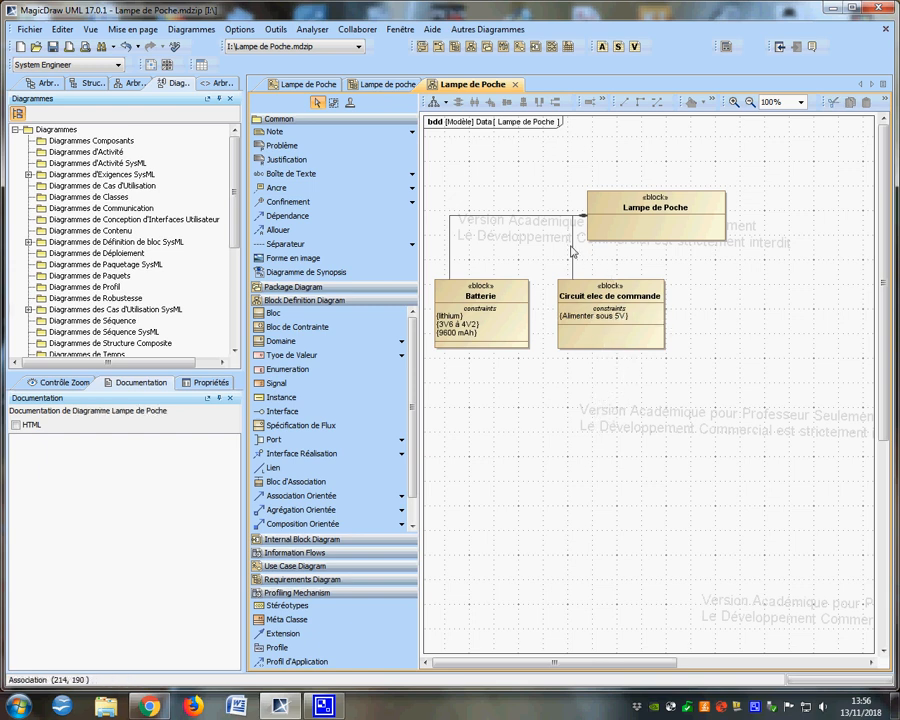
- Reroute the Circuit elec de commande composition link straight up to the underside of Lampe de Poche, and reduce the block's height slightly
left_click_drag(572, 251, 599, 252)
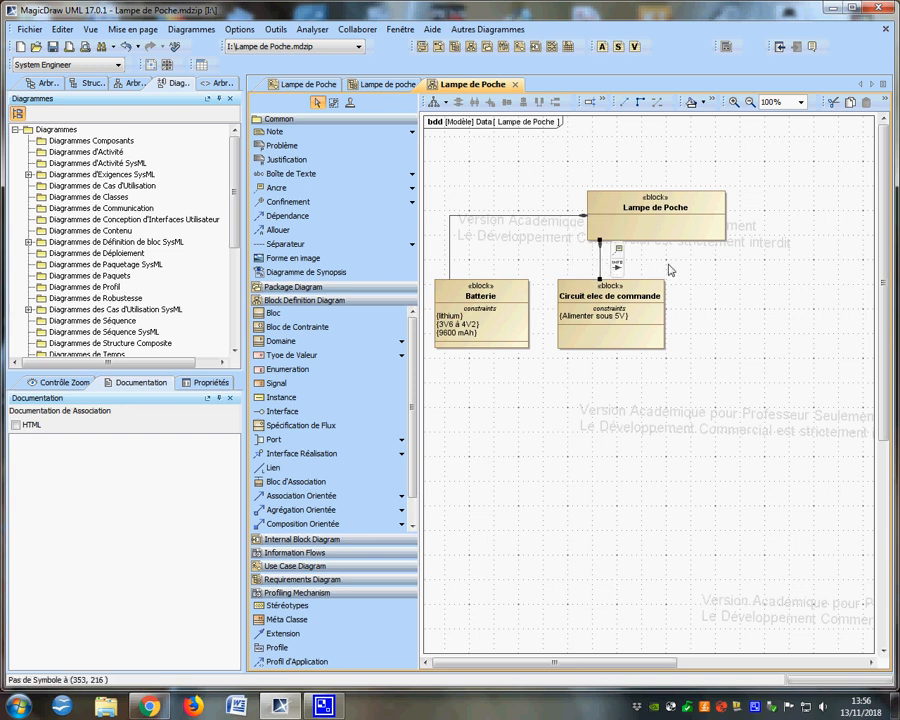
left_click(695, 335)
left_click(635, 341)
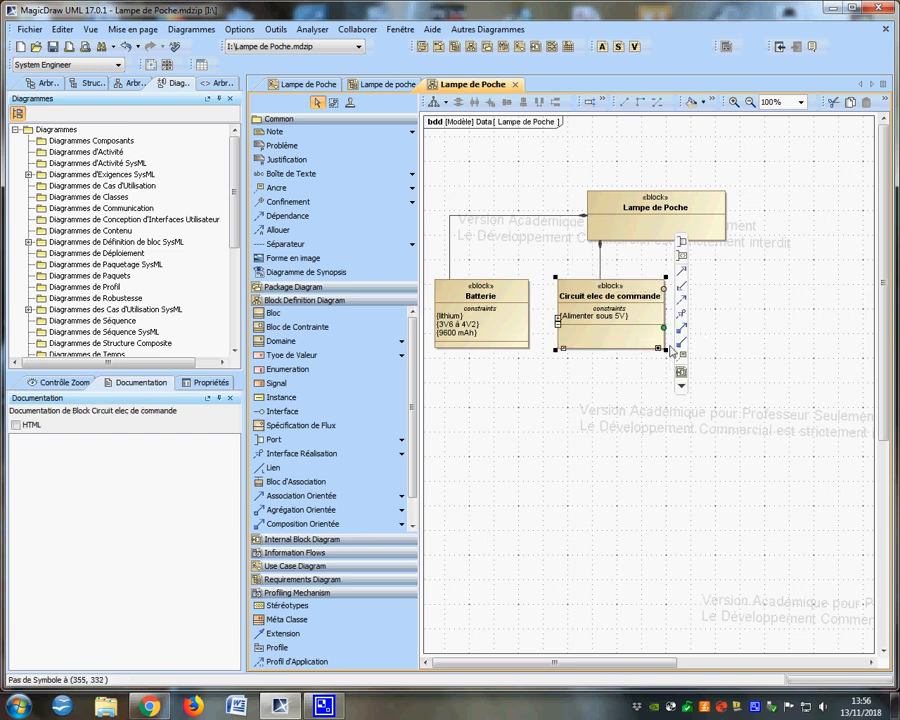
left_click_drag(666, 348, 636, 342)
left_click(615, 390)
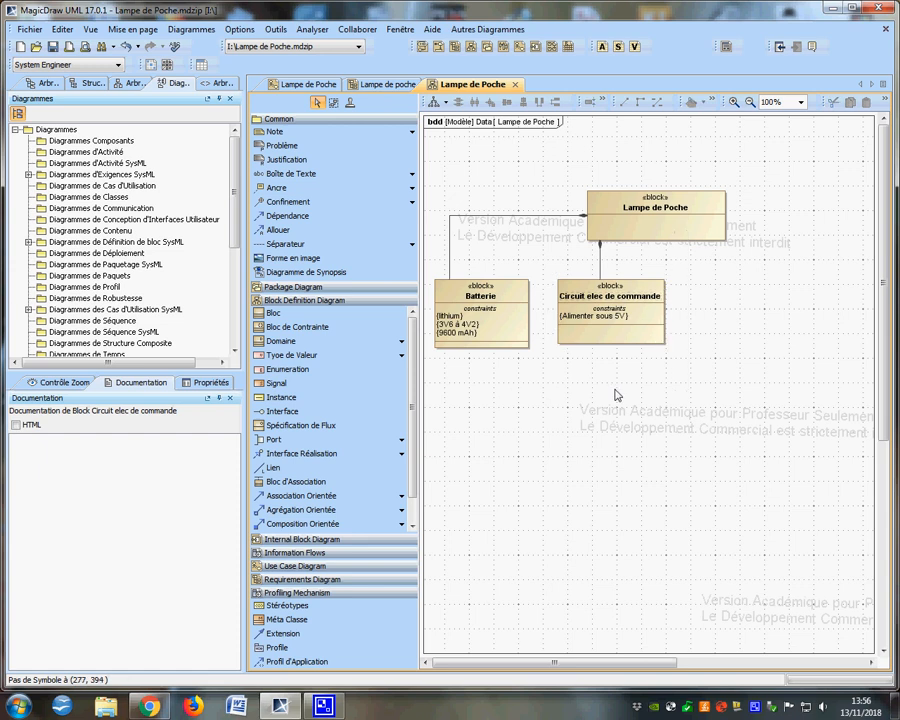
- Add a third component block composed into Lampe de Poche beside Circuit elec de commande, and enlarge it to align with that block
left_click(688, 242)
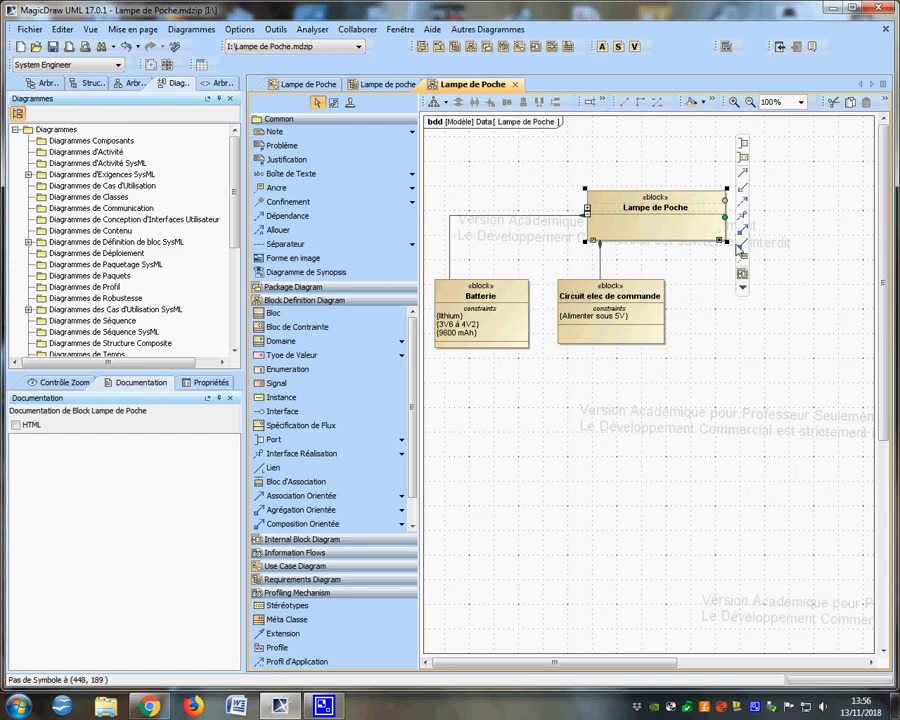
left_click(743, 244)
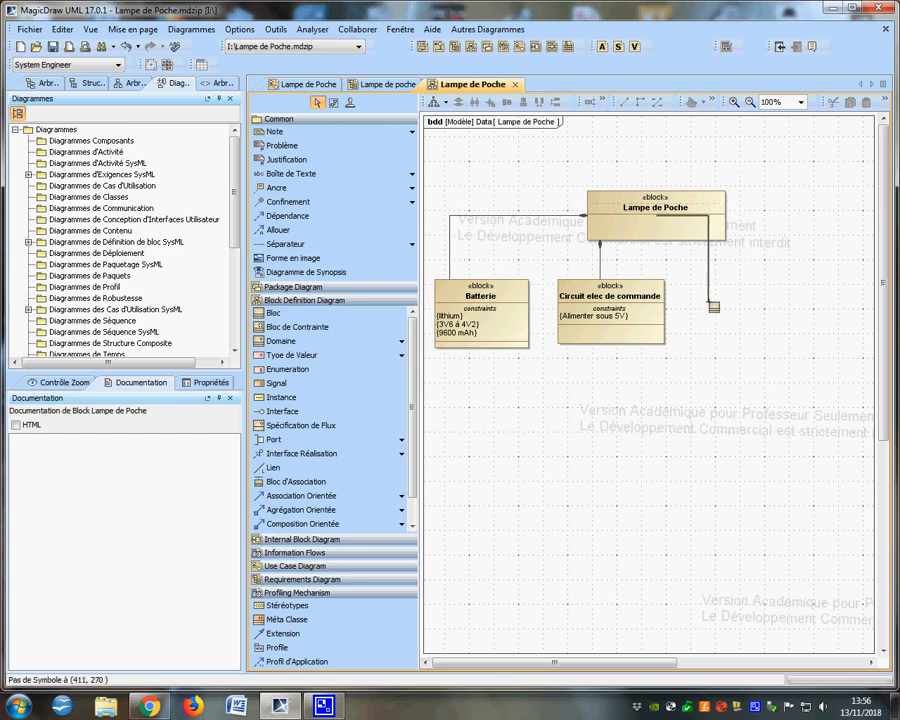
left_click(713, 306)
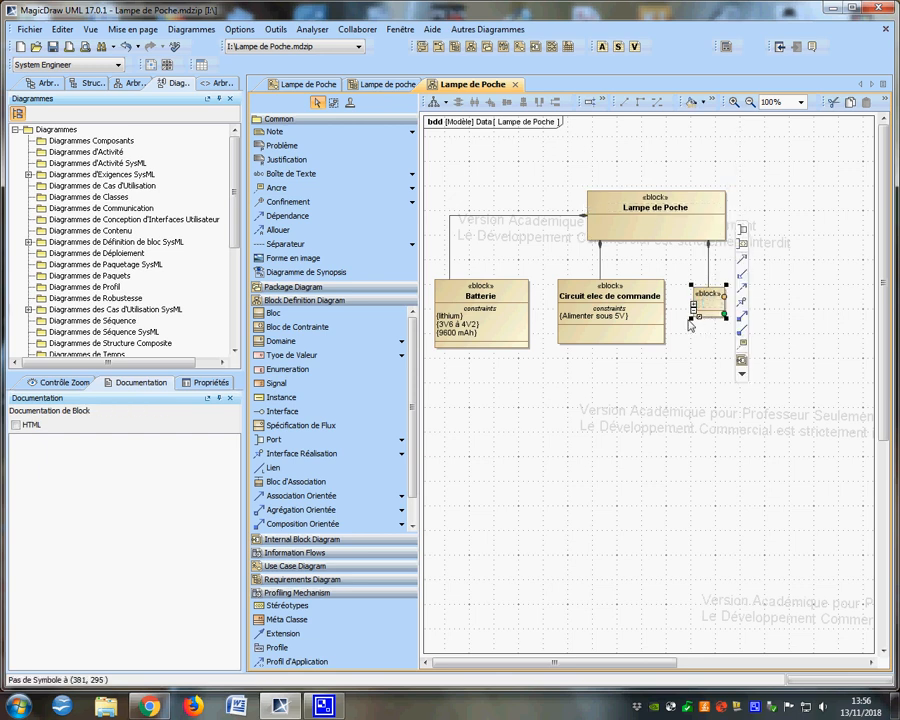
left_click_drag(697, 320, 670, 344)
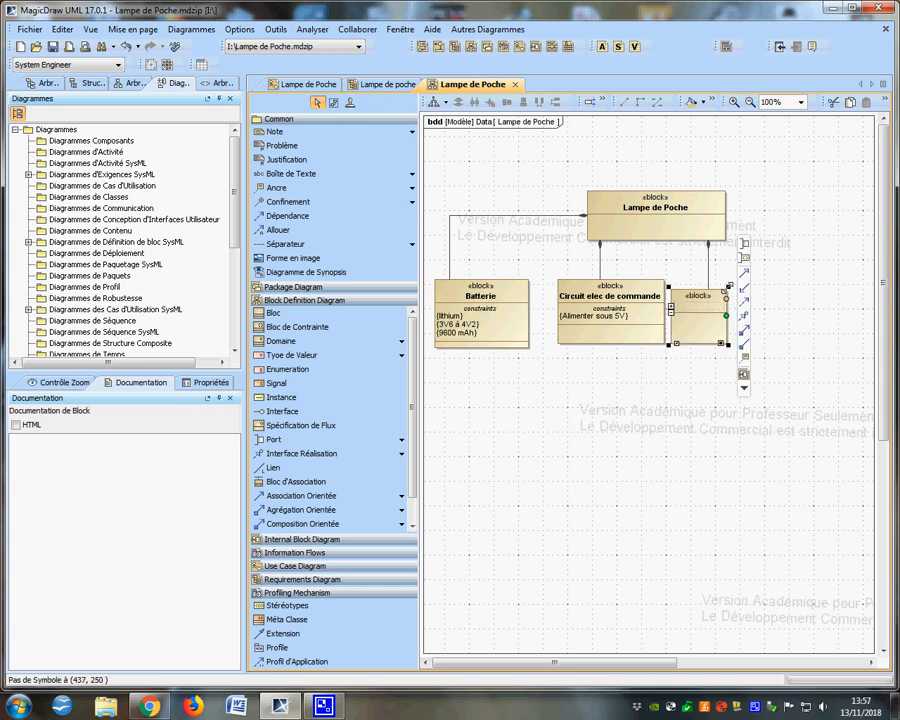
left_click_drag(727, 286, 731, 279)
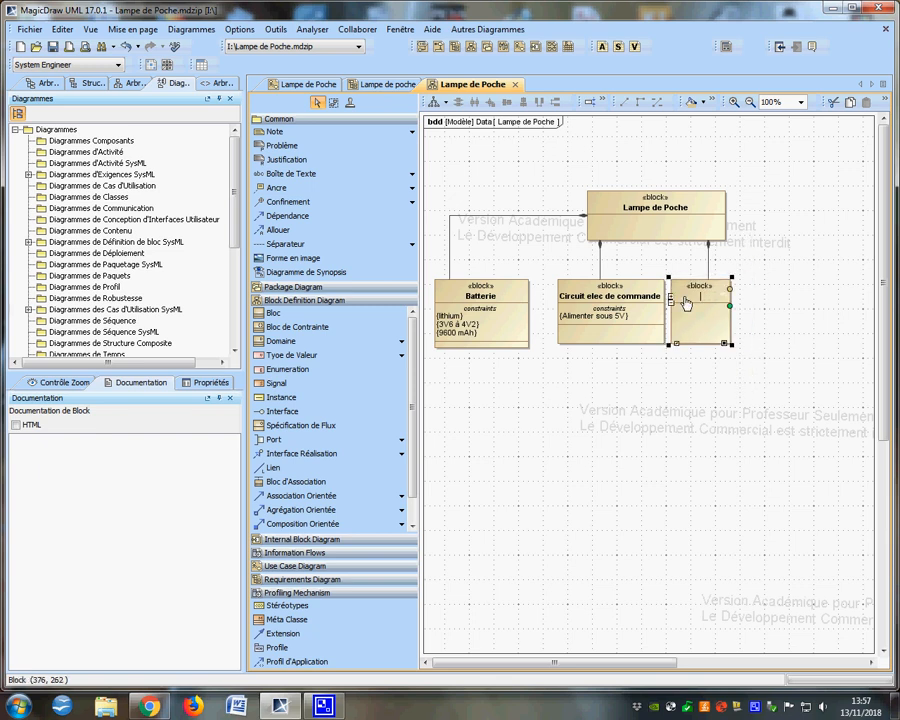
- Name the third component block "Bouton poussoir"
left_click(686, 300)
type("Bouton poussoir")
left_click(699, 444)
- Add two empty constraints to the Bouton poussoir block through its specification
left_click(701, 337)
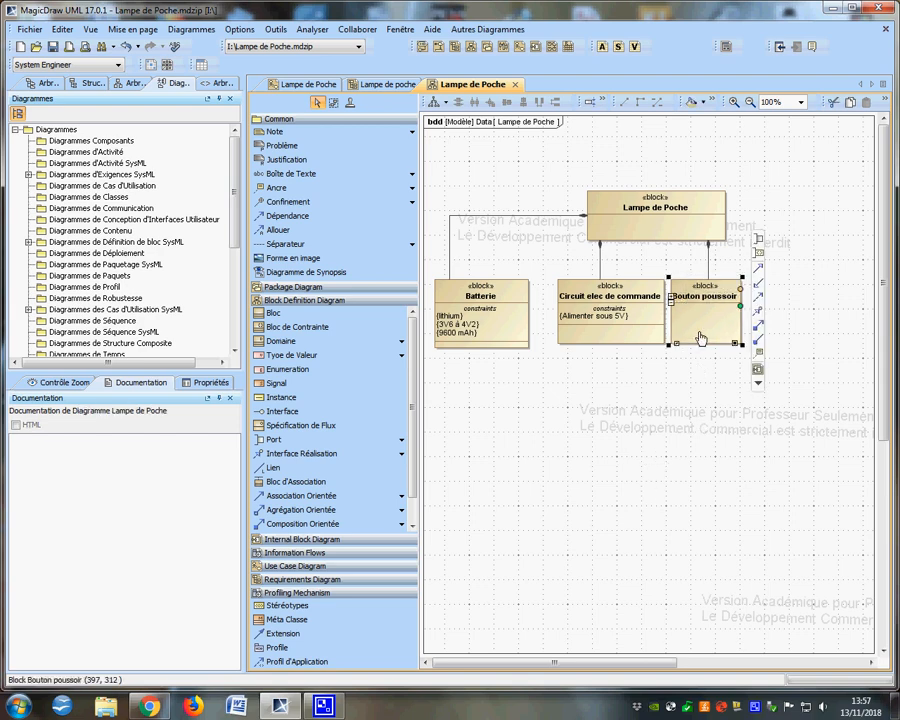
right_click(701, 337)
left_click(706, 345)
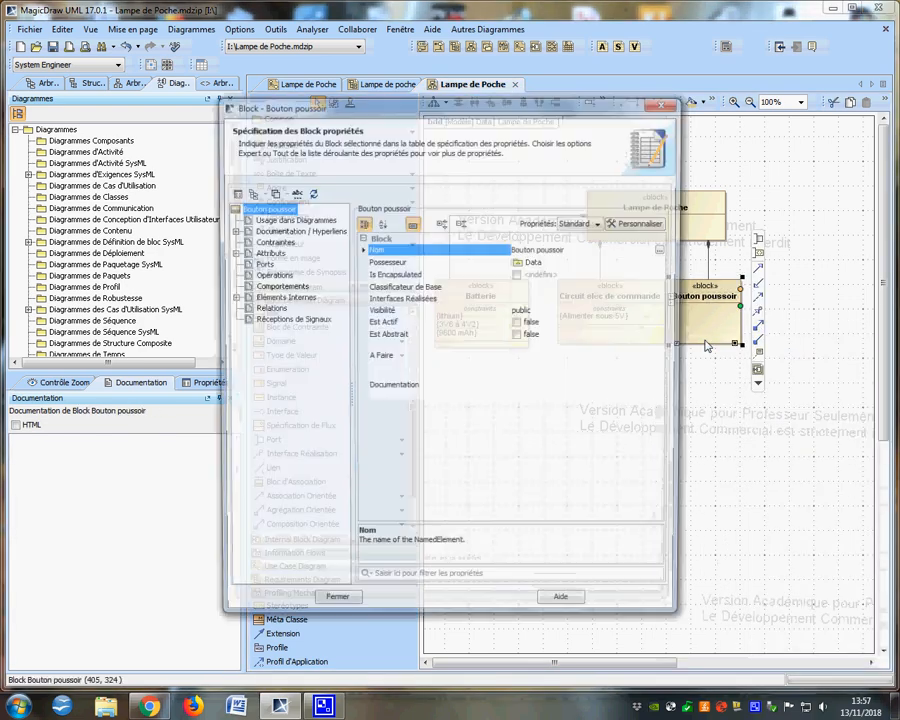
left_click(271, 242)
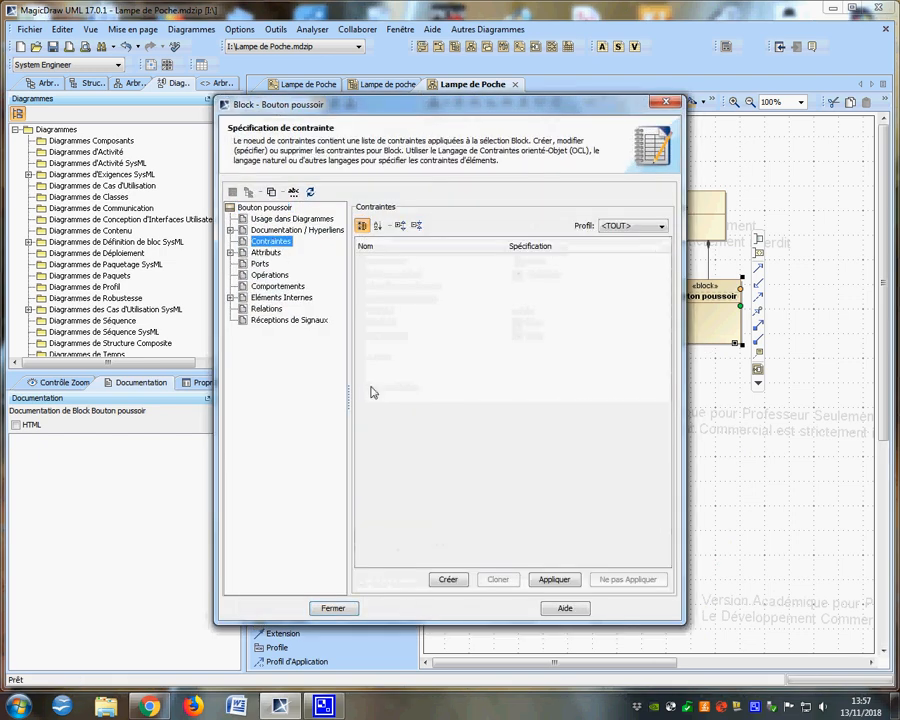
left_click(460, 582)
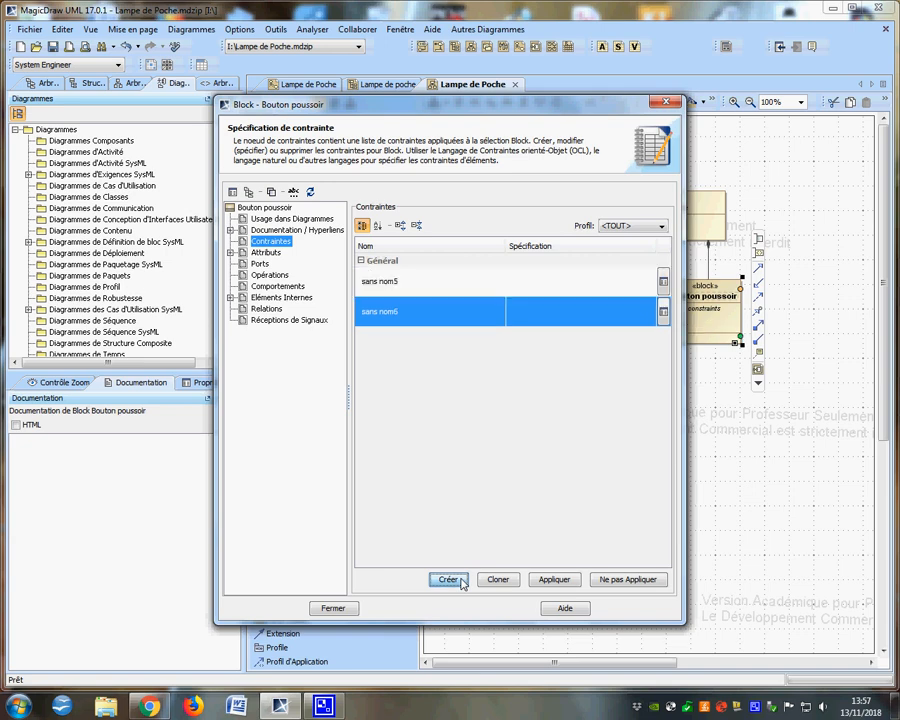
left_click(310, 604)
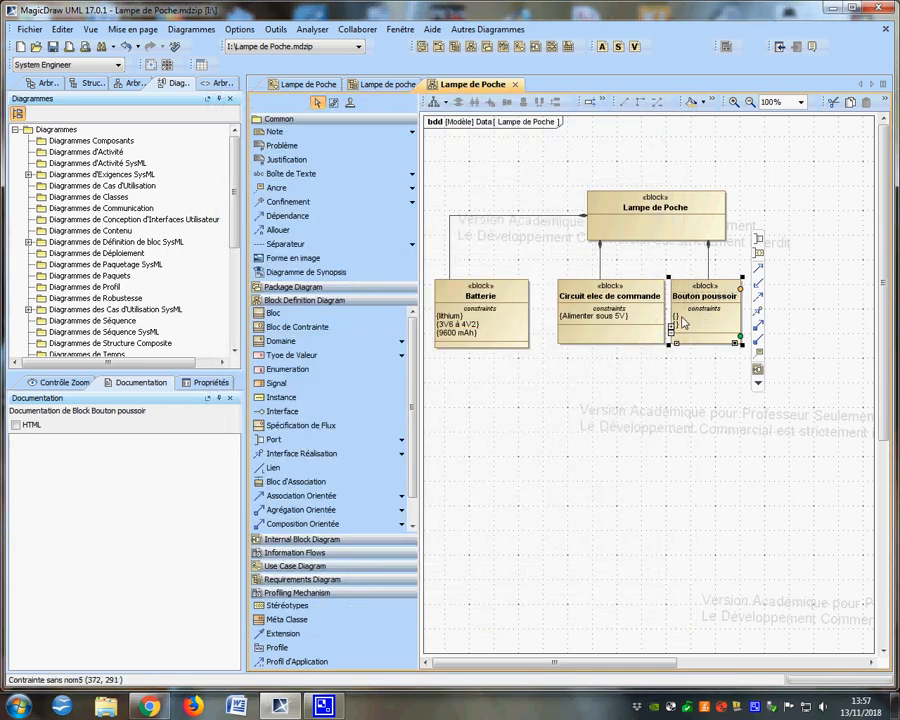
- Fill in the Bouton poussoir block's two constraints with "dimmer l'éclairage" and "cligonter l'éclairage"
left_click(681, 322)
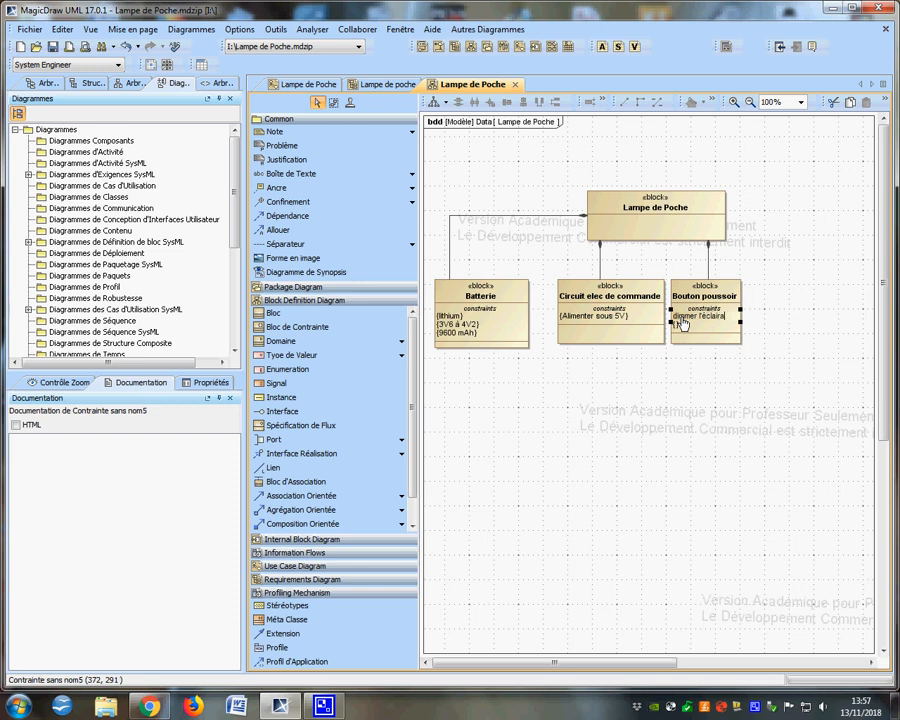
key("Return")
left_click(675, 326)
left_click(675, 328)
key("Return")
left_click(657, 370)
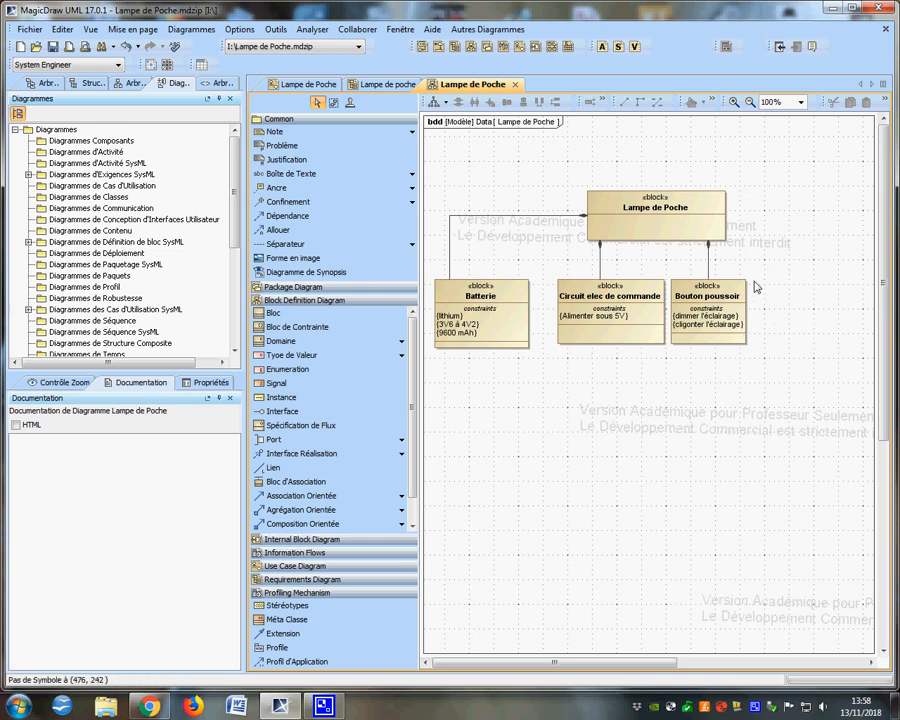
- Add a fourth component block composed into Lampe de Poche beside Bouton poussoir, and enlarge it to align with that block
left_click(703, 238)
left_click(741, 245)
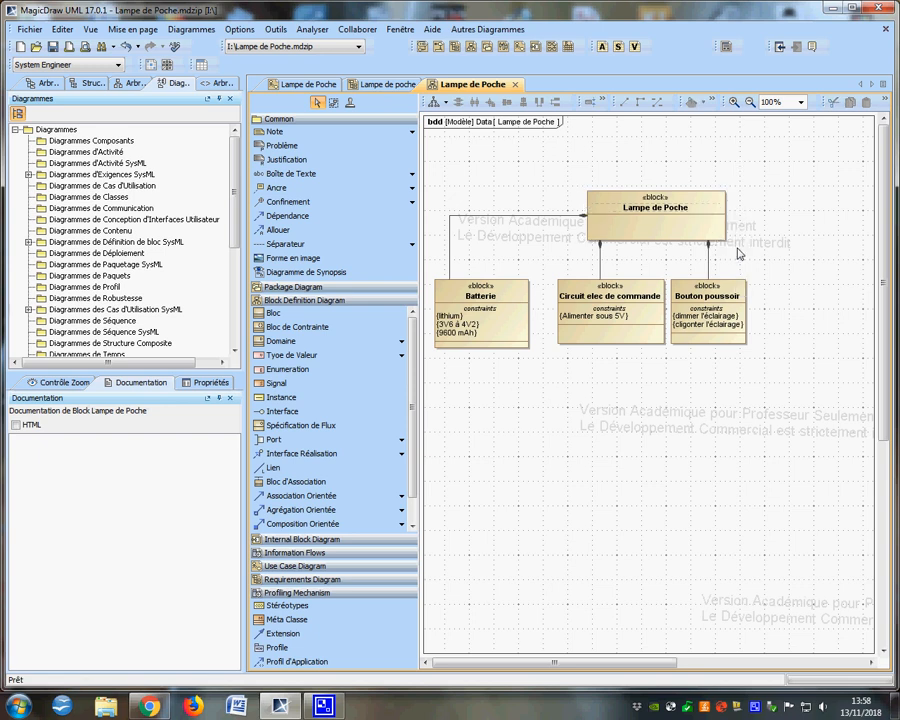
left_click(778, 316)
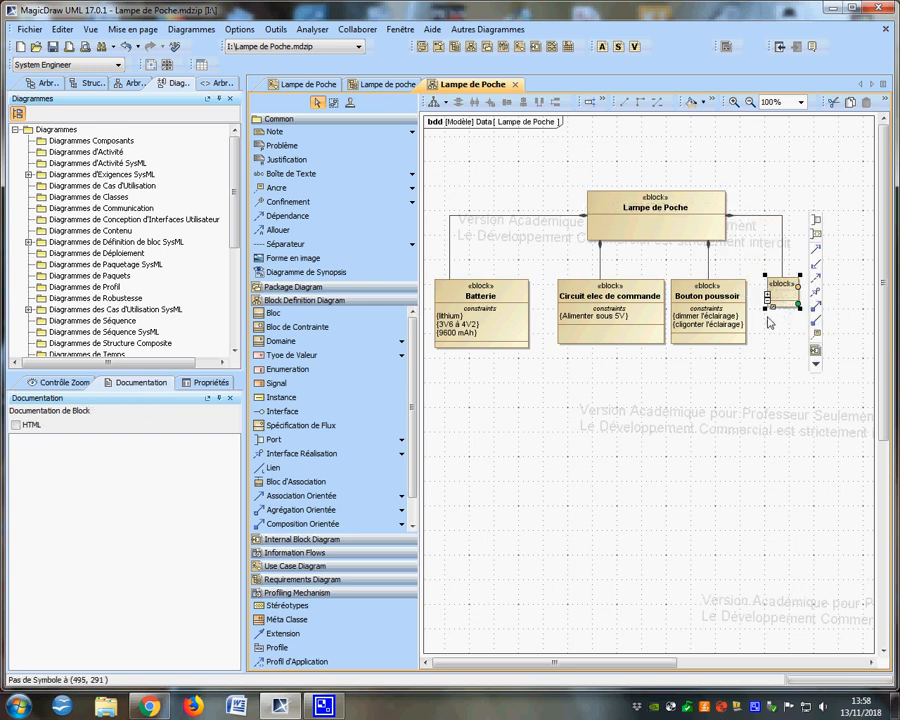
left_click_drag(767, 308, 818, 343)
- Name the fourth component block "éclairage à LED"
left_click(800, 300)
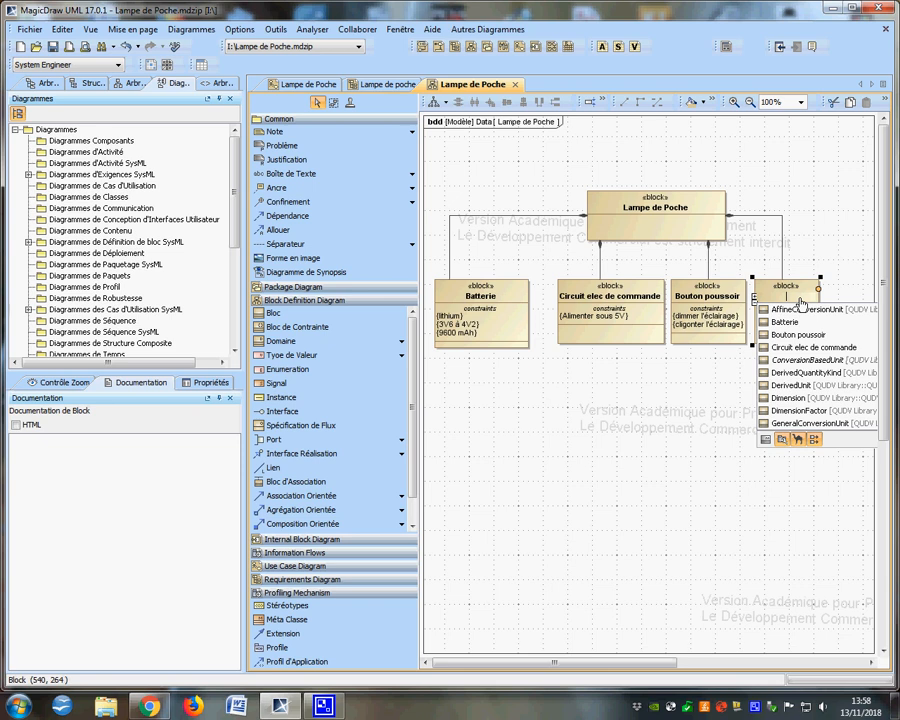
type("éclairage")
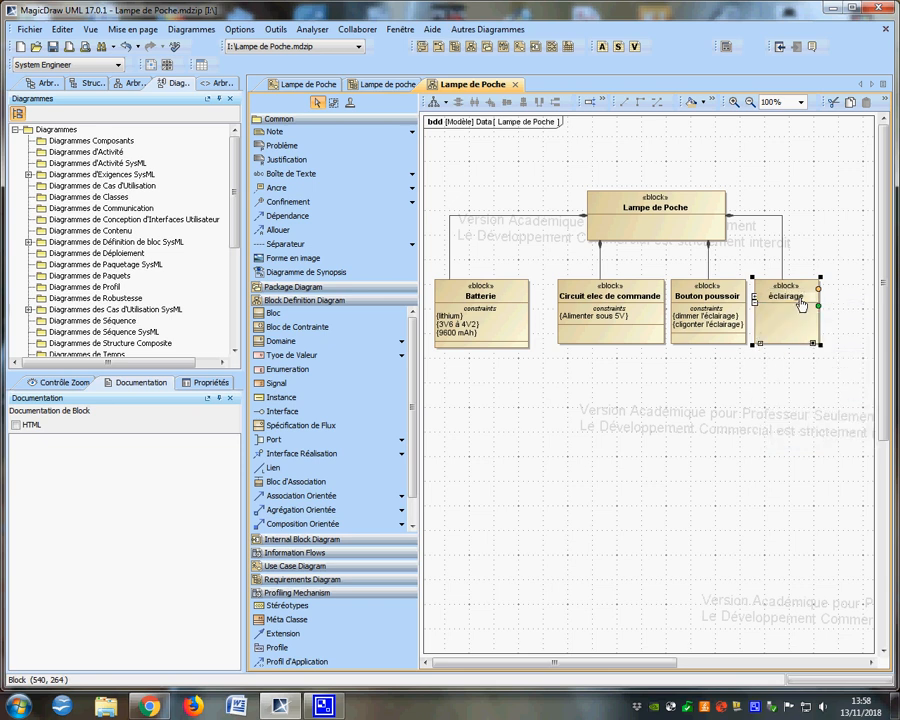
type(" à LED")
key("Return")
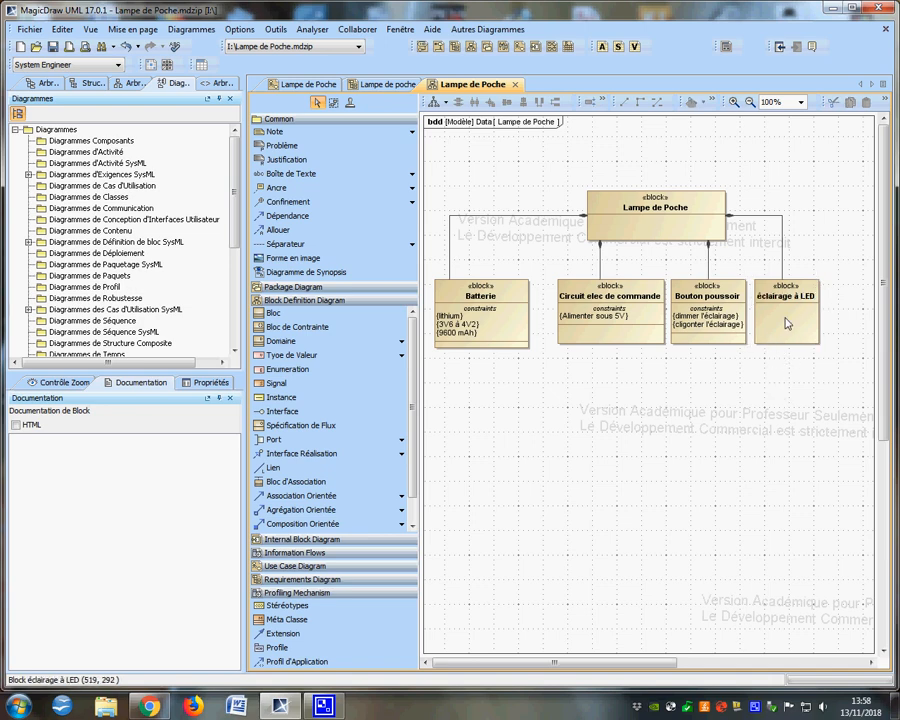
- Add three empty constraints to the éclairage à LED block through its specification
left_click(787, 323)
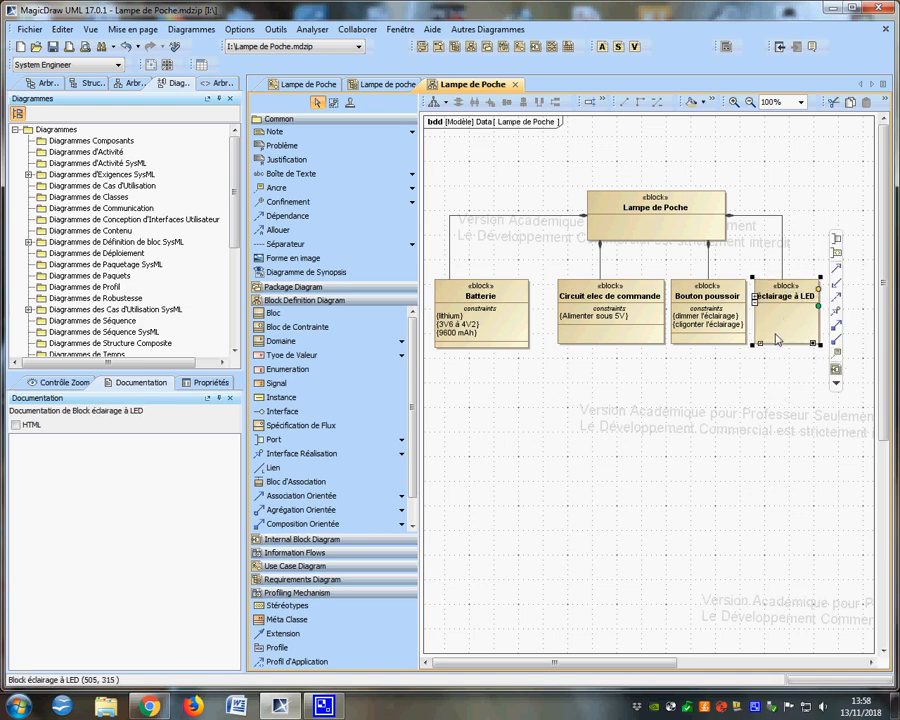
right_click(787, 332)
left_click(748, 342)
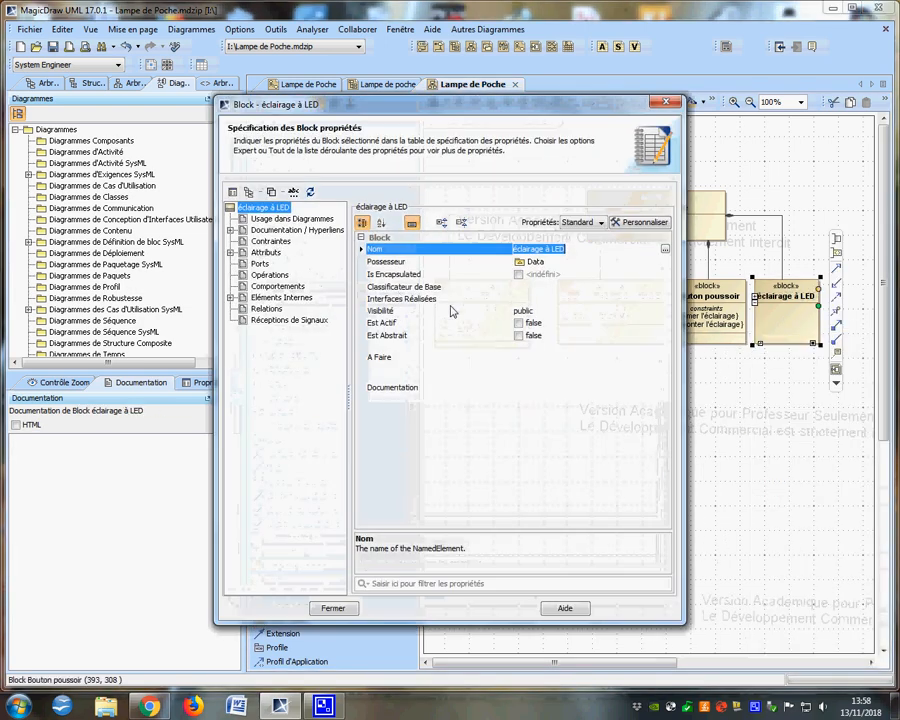
left_click(271, 242)
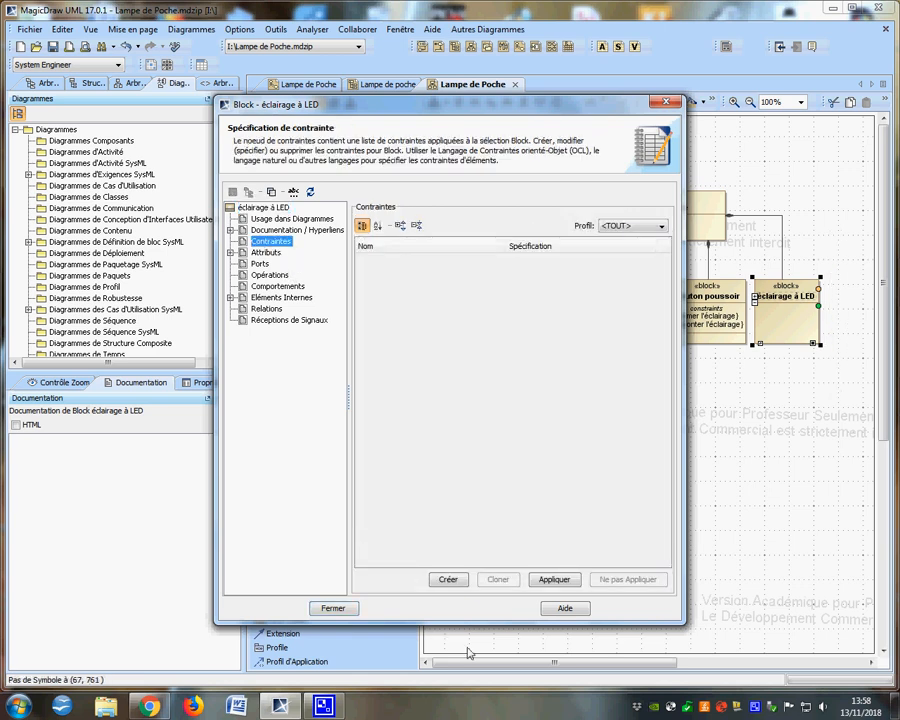
left_click(446, 580)
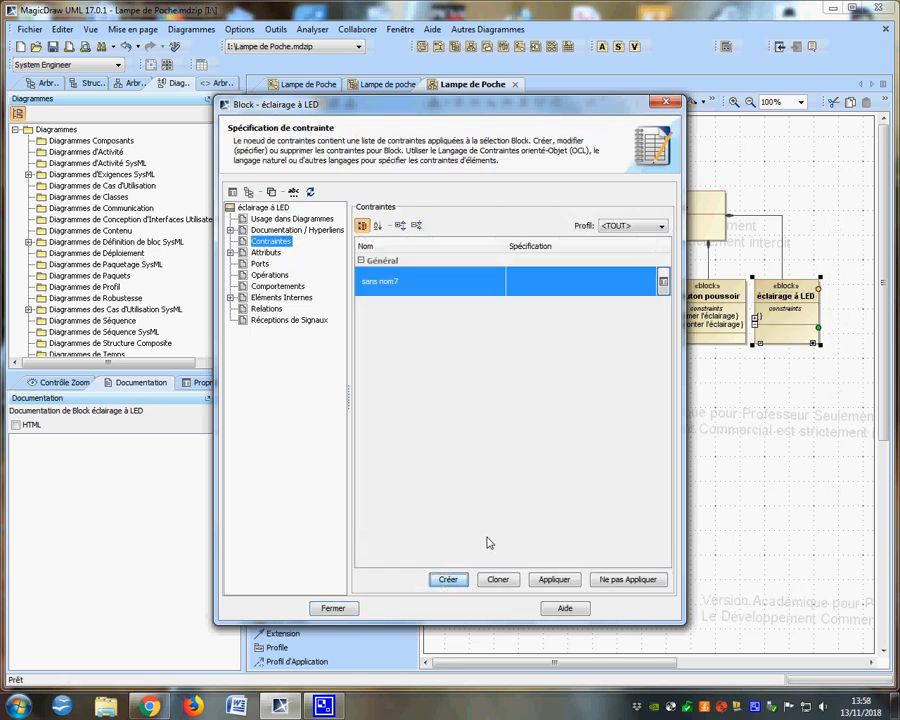
left_click(268, 253)
left_click(270, 242)
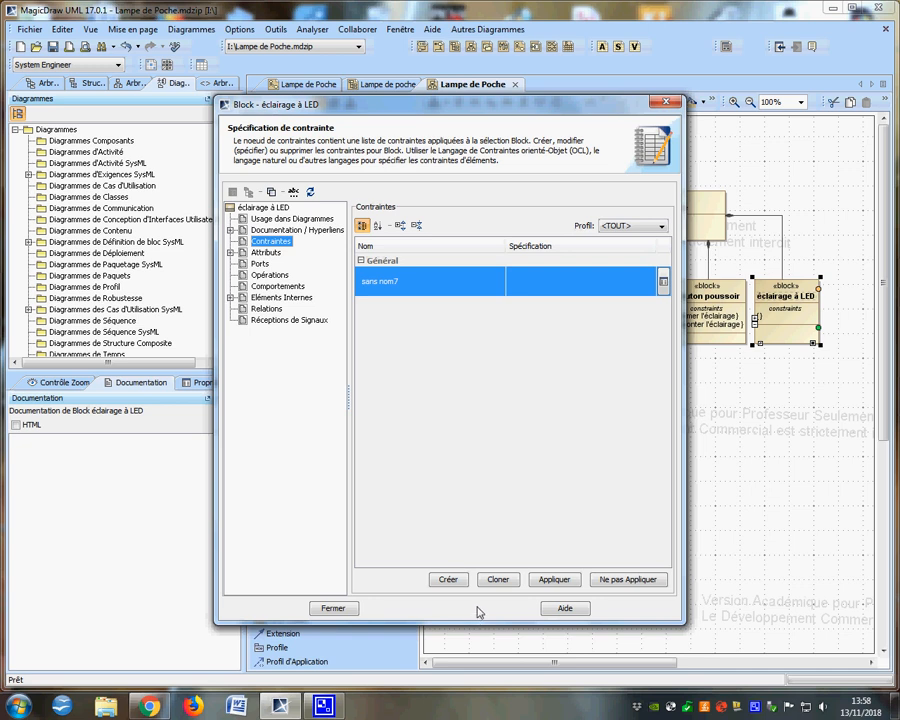
left_click(448, 580)
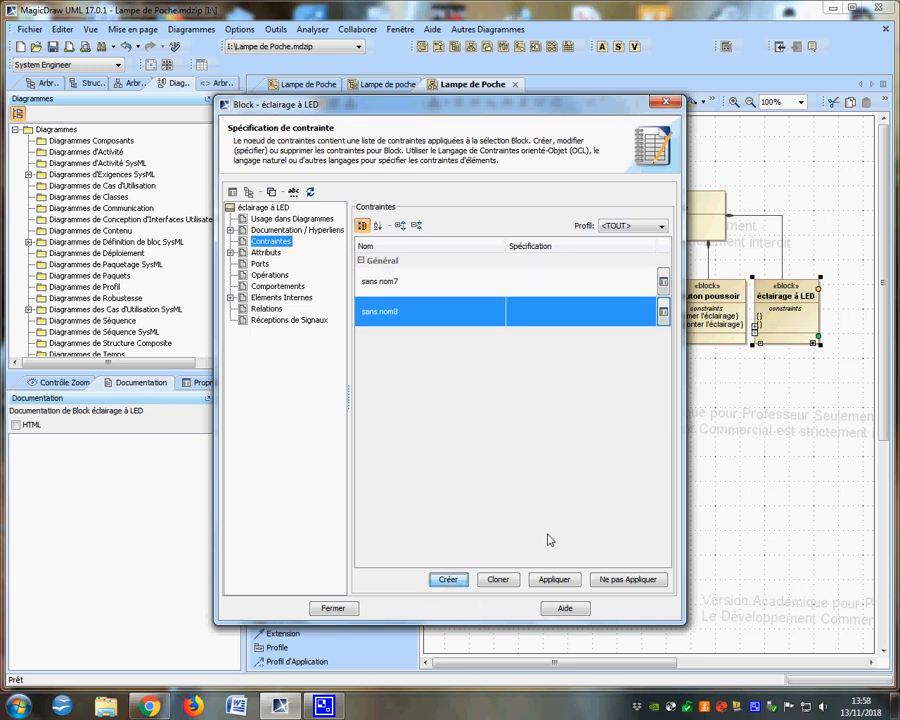
left_click(458, 582)
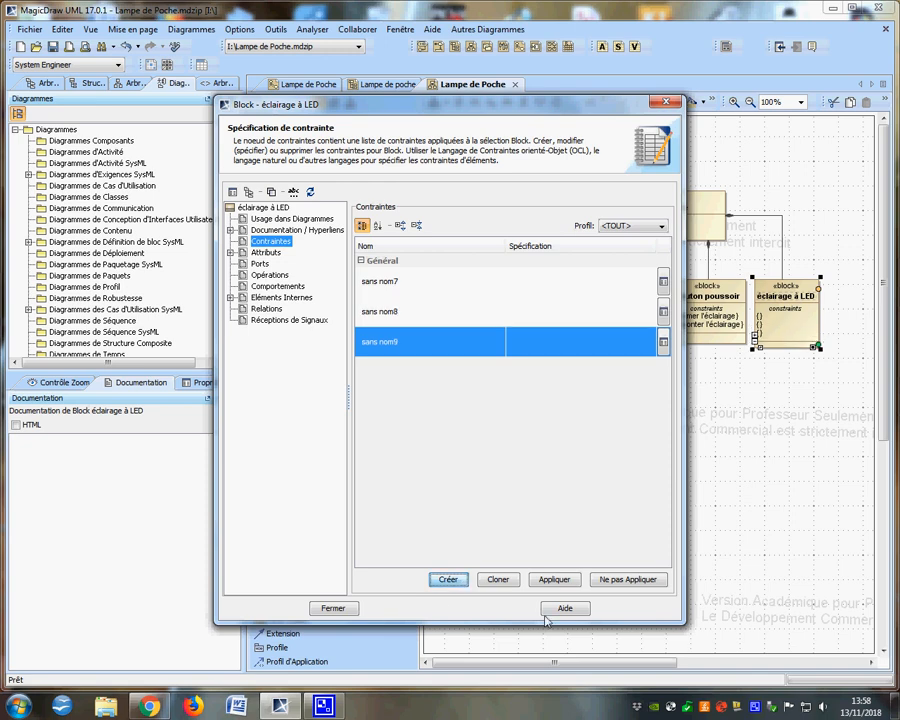
left_click(333, 608)
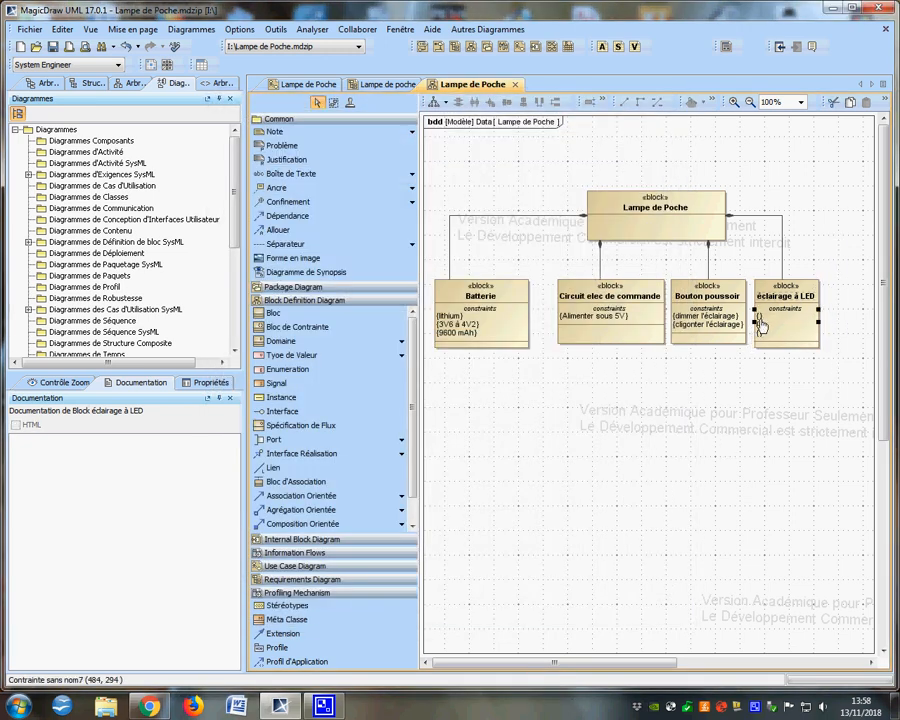
- Fill in the éclairage à LED block's three constraints with "3W 300 lumen", "10 V" and "300mA"
left_click(760, 324)
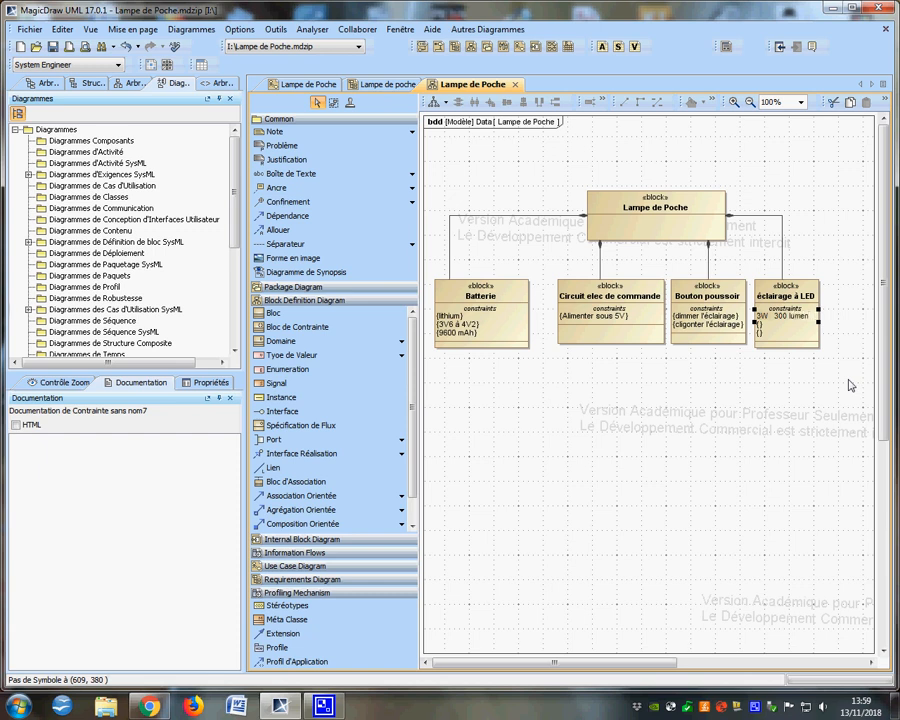
left_click(757, 327)
left_click(757, 327)
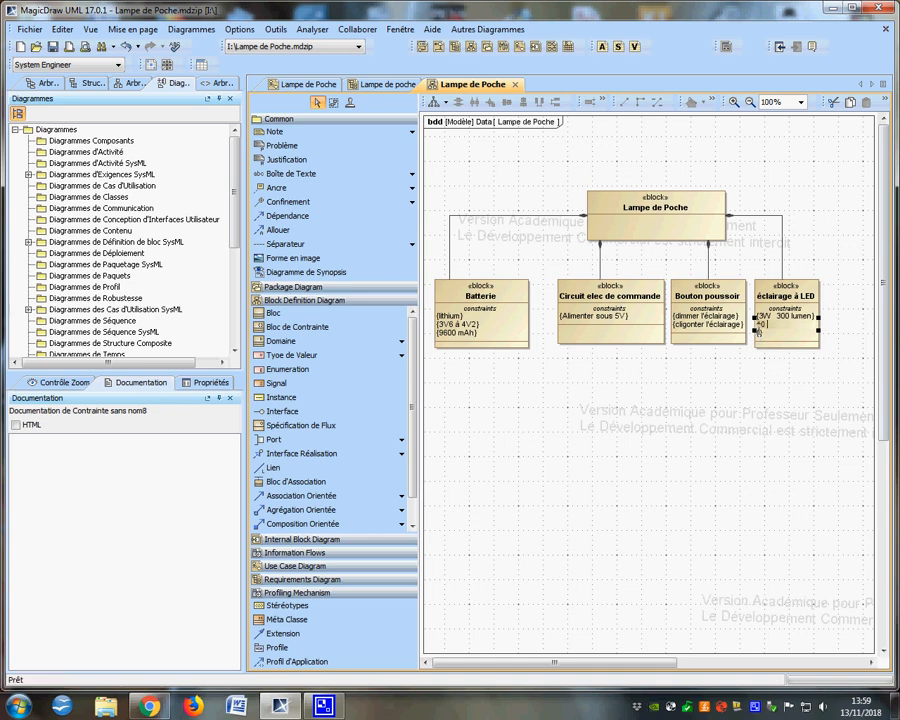
left_click(757, 331)
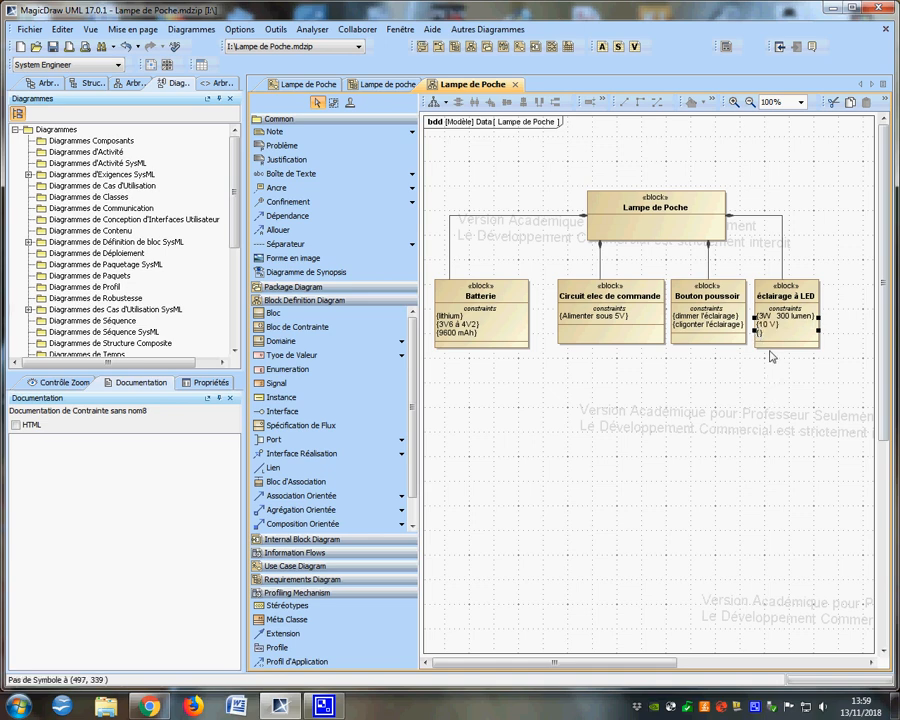
double_click(757, 333)
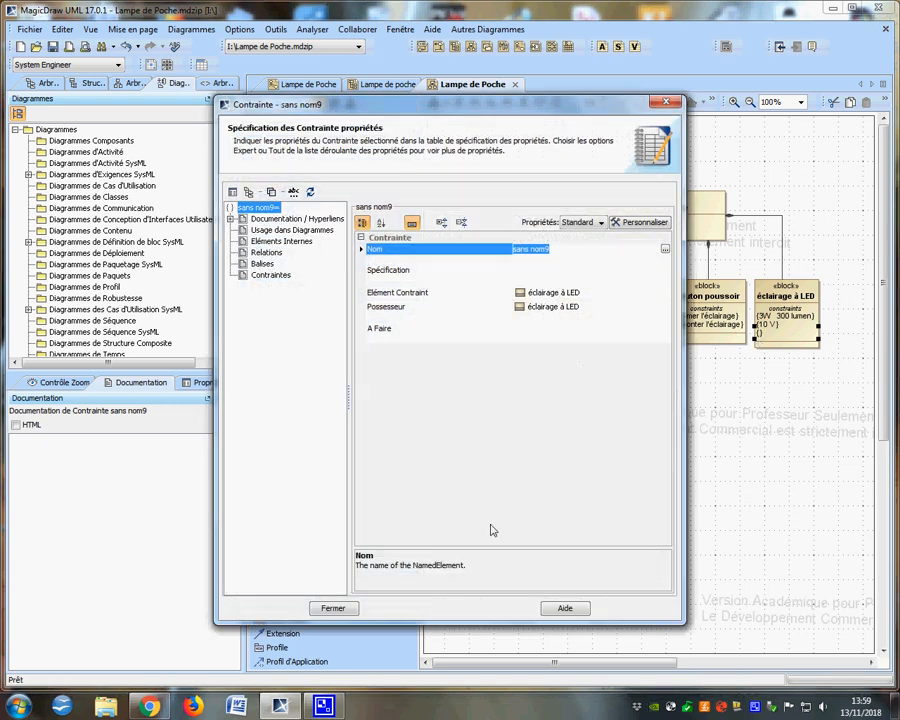
left_click(560, 608)
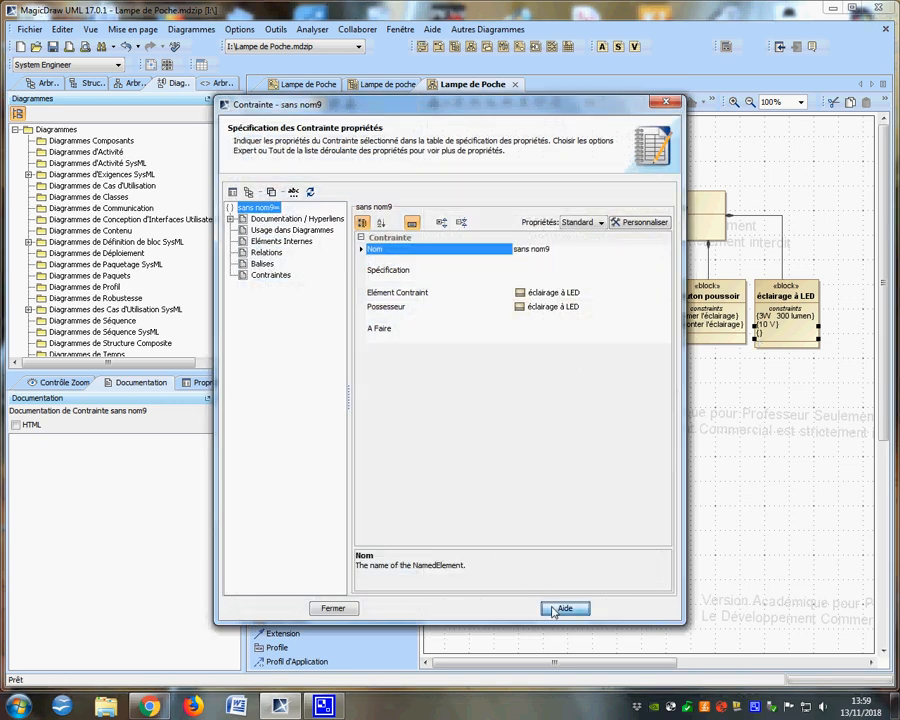
left_click(560, 358)
left_click(350, 607)
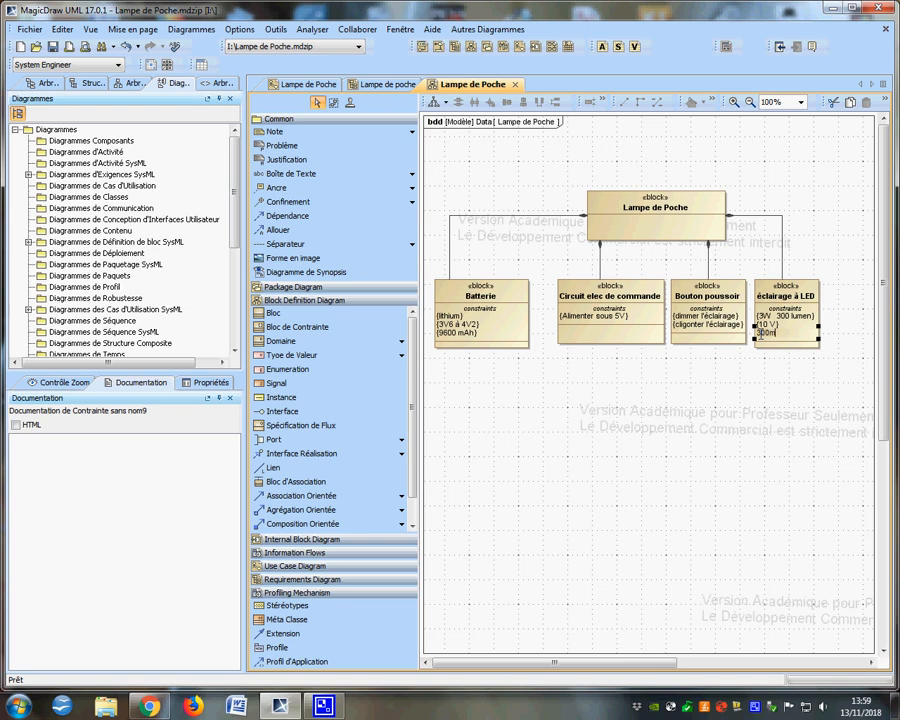
left_click(727, 378)
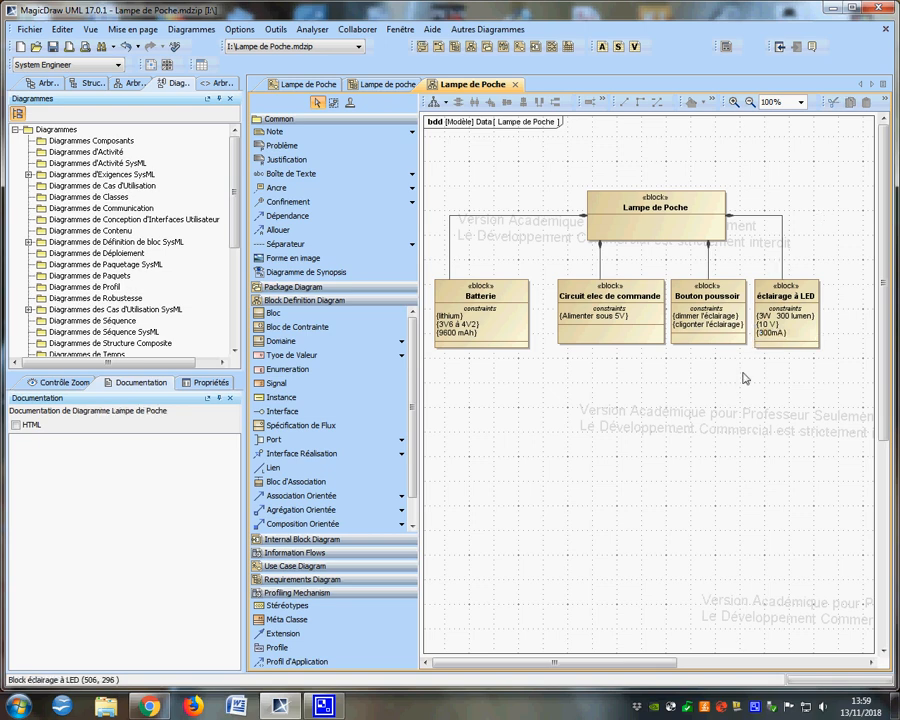
- Widen the Lampe de Poche diagram frame by extending its right edge beyond the éclairage à LED block
left_click_drag(563, 667, 595, 666)
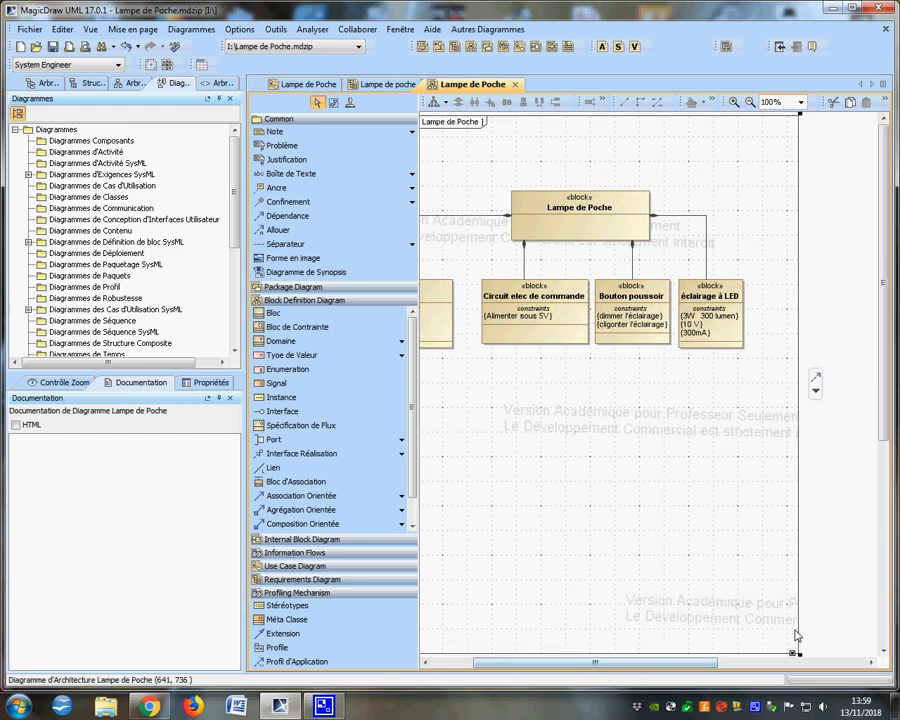
left_click(798, 646)
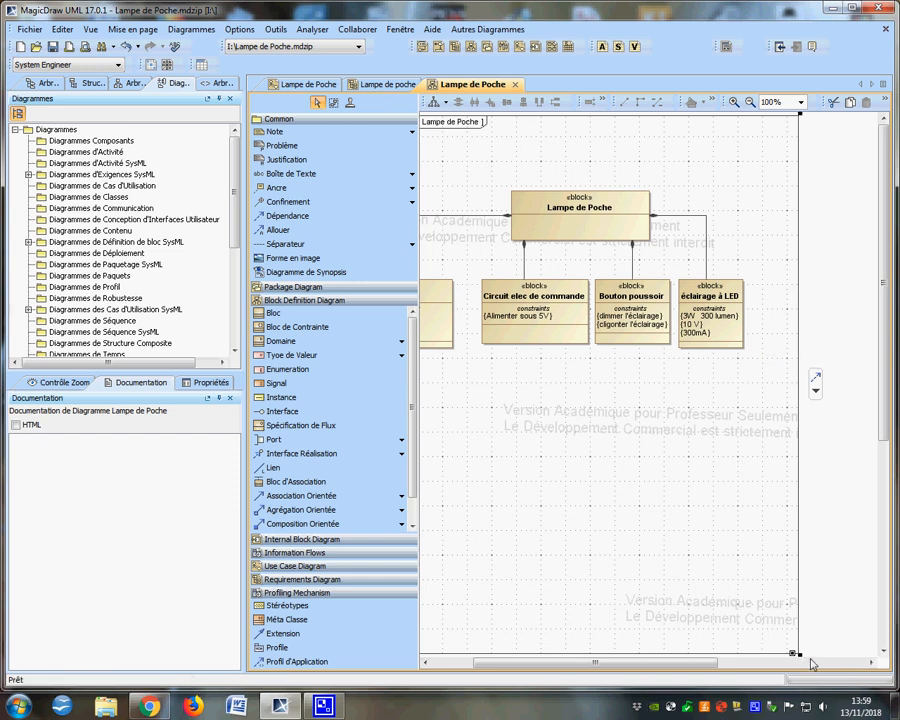
scroll(883, 433, "down", 3)
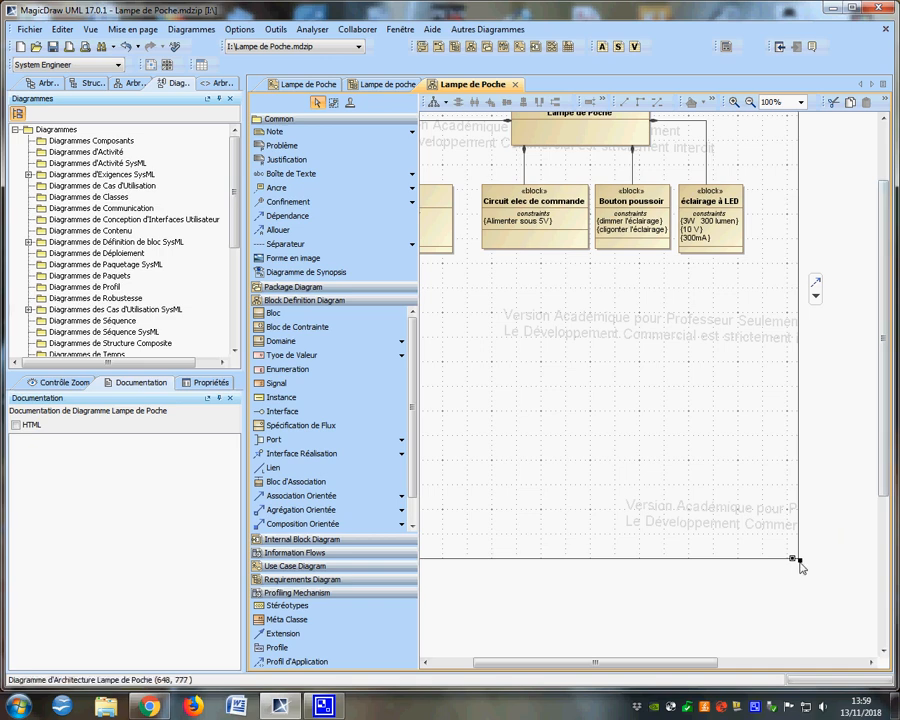
left_click_drag(796, 558, 876, 548)
left_click_drag(725, 664, 592, 663)
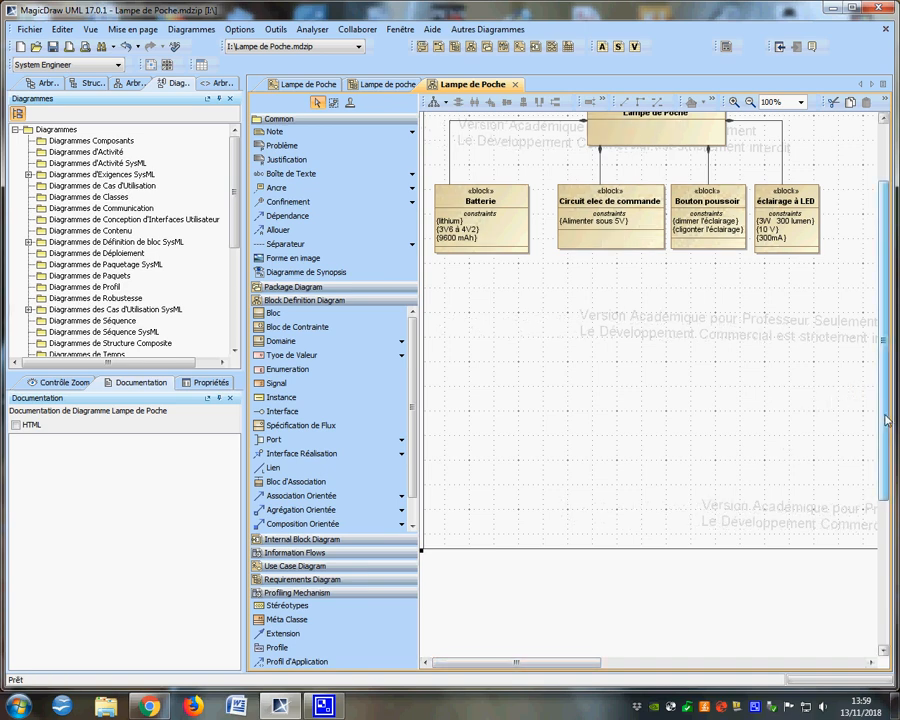
scroll(877, 328, "up", 3)
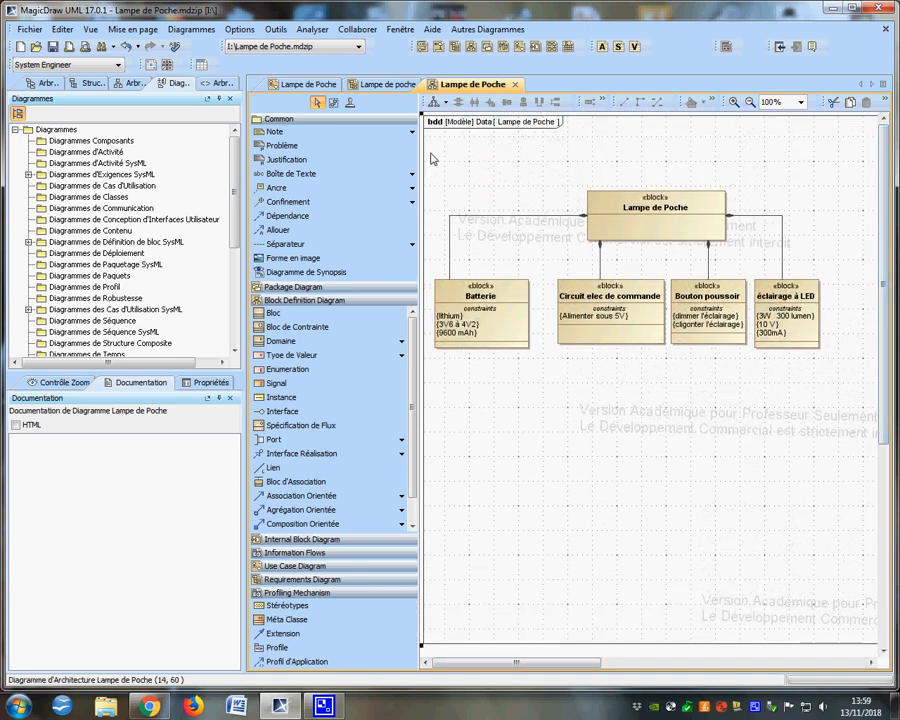
- Select all the blocks and move them together lower in the diagram, leaving free space above Lampe de Poche
left_click_drag(437, 152, 888, 400)
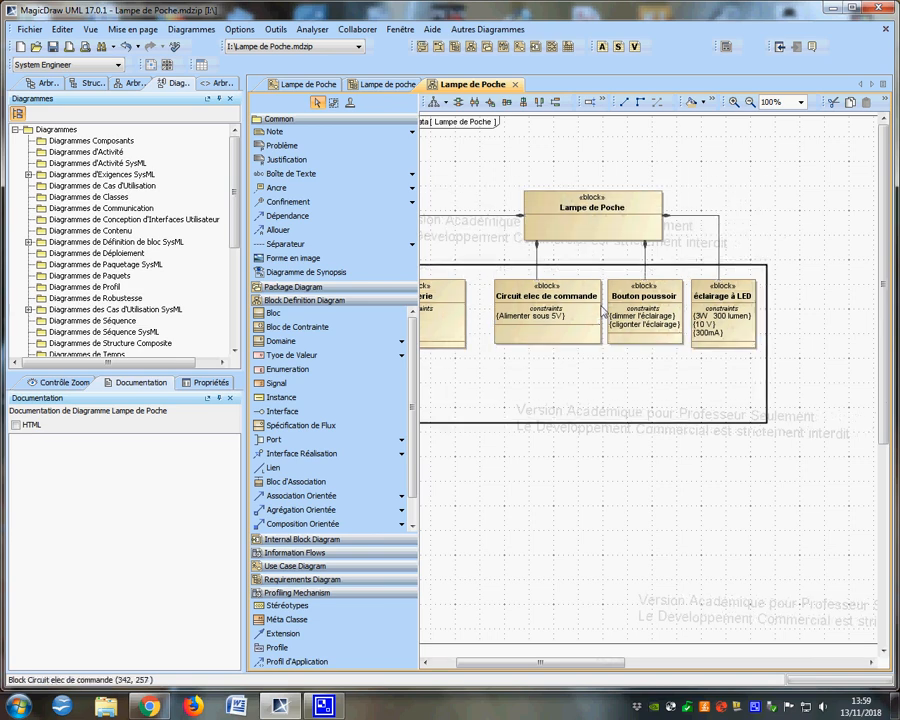
left_click_drag(592, 234, 604, 350)
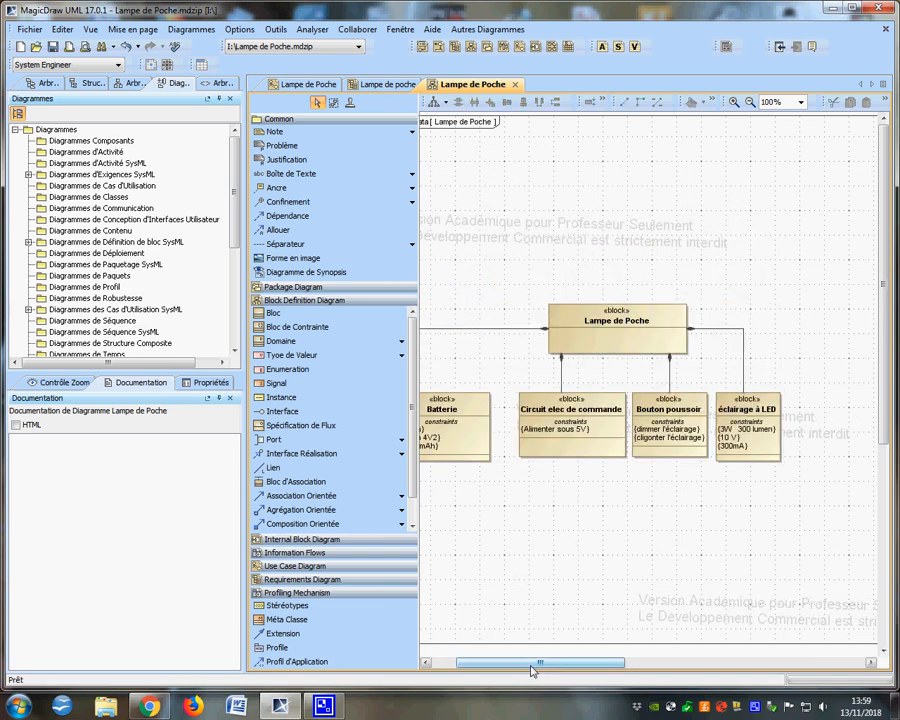
left_click_drag(462, 665, 440, 665)
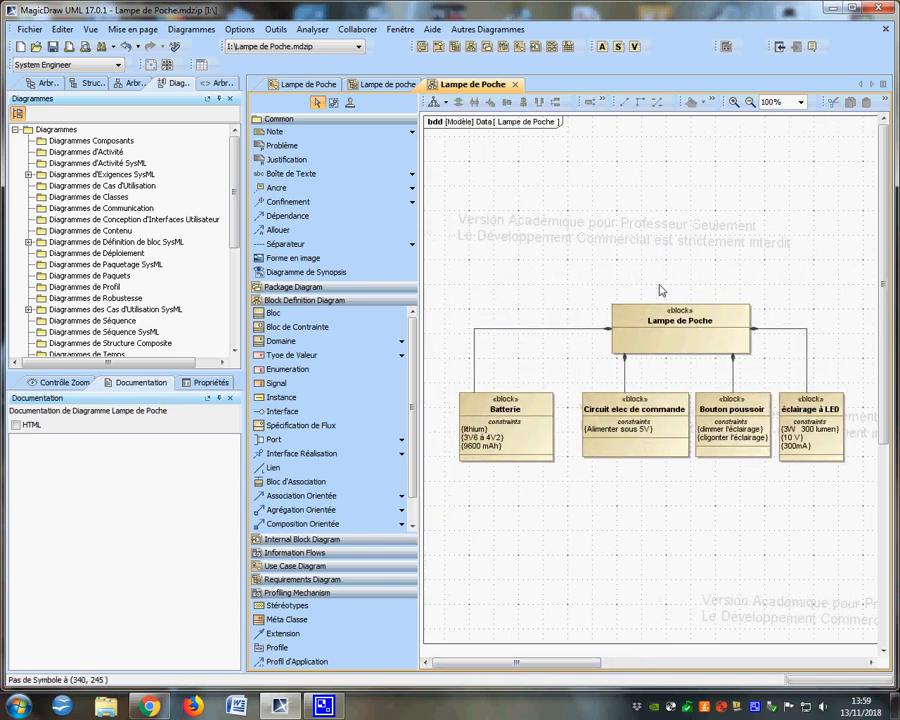
left_click(822, 449)
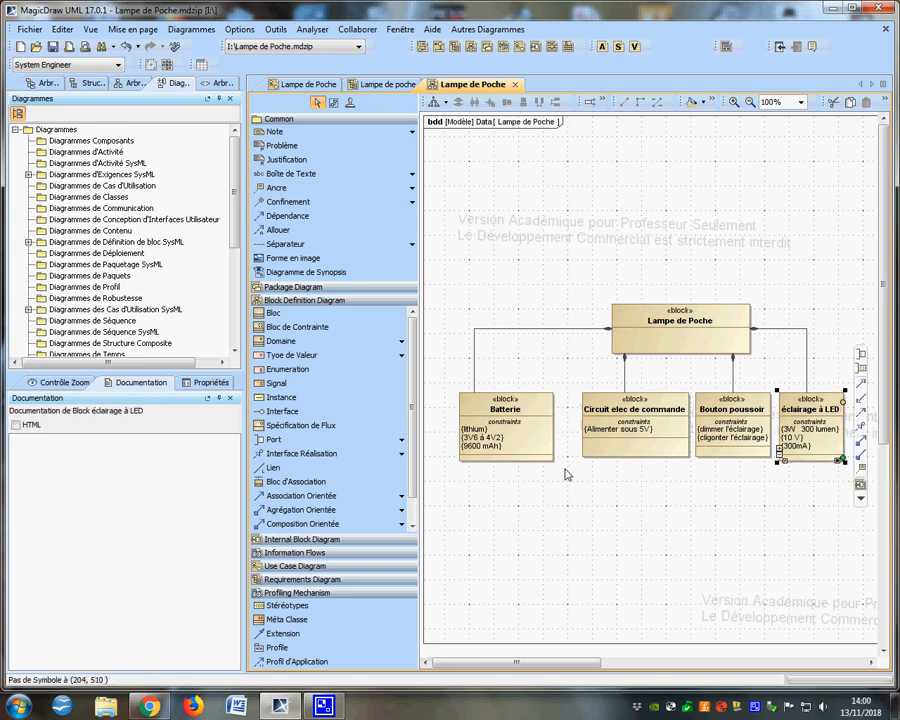
left_click(628, 433)
left_click(815, 447)
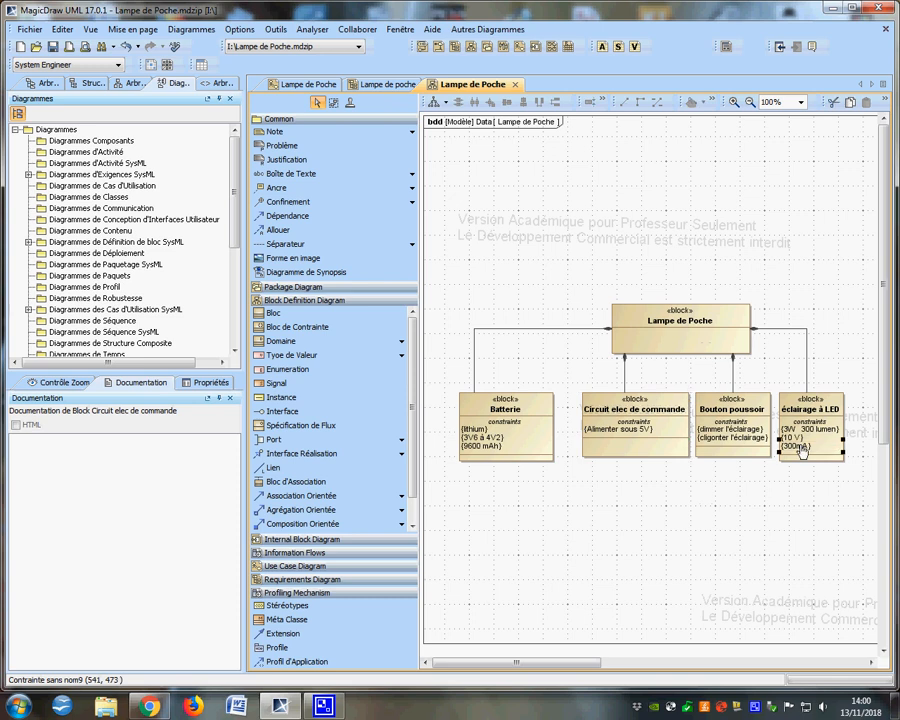
- Add a fifth block composed into Lampe de Poche, placed above and left of it, and reroute its connector to Lampe de Poche's upper edge
left_click(688, 339)
left_click(769, 359)
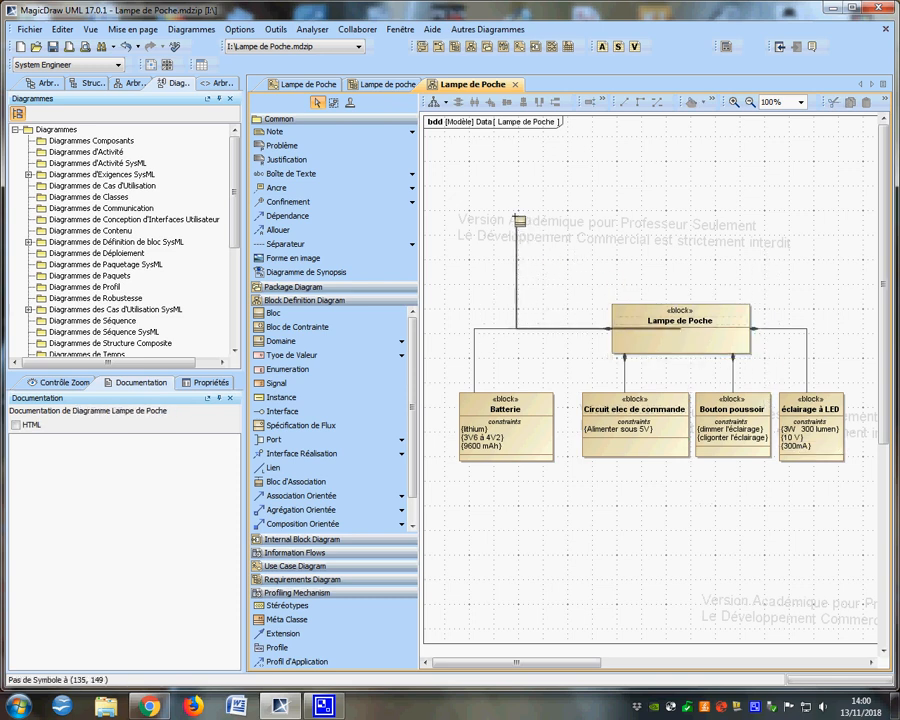
left_click(451, 203)
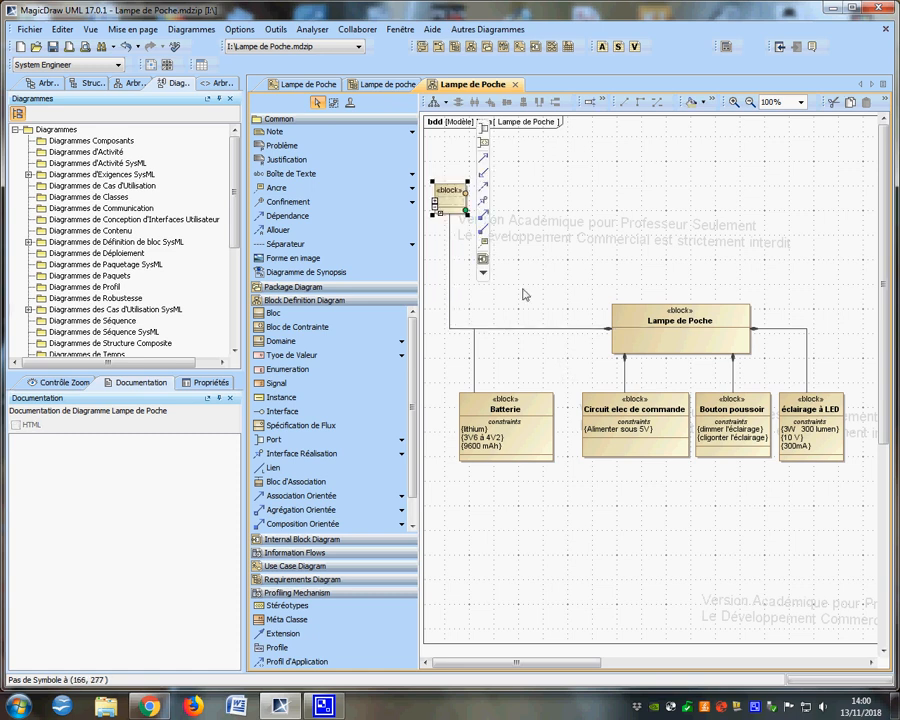
left_click_drag(459, 333, 444, 231)
left_click(462, 206)
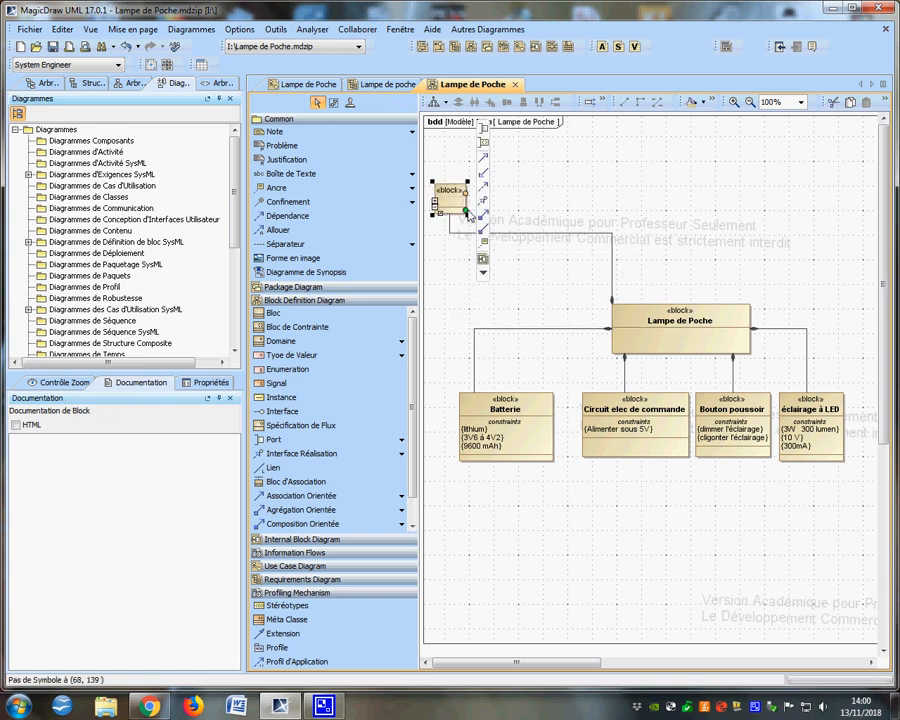
left_click(465, 211)
left_click(515, 218)
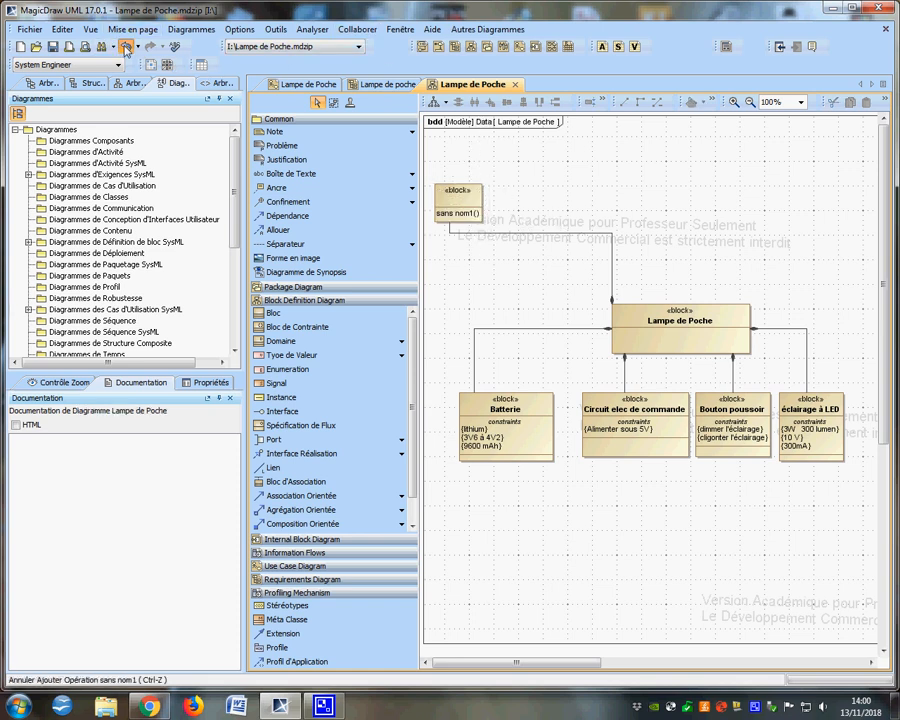
left_click(126, 46)
- Enlarge the new fifth block and name it "Carte step up 10V"
left_click(468, 208)
left_click_drag(468, 208, 573, 176)
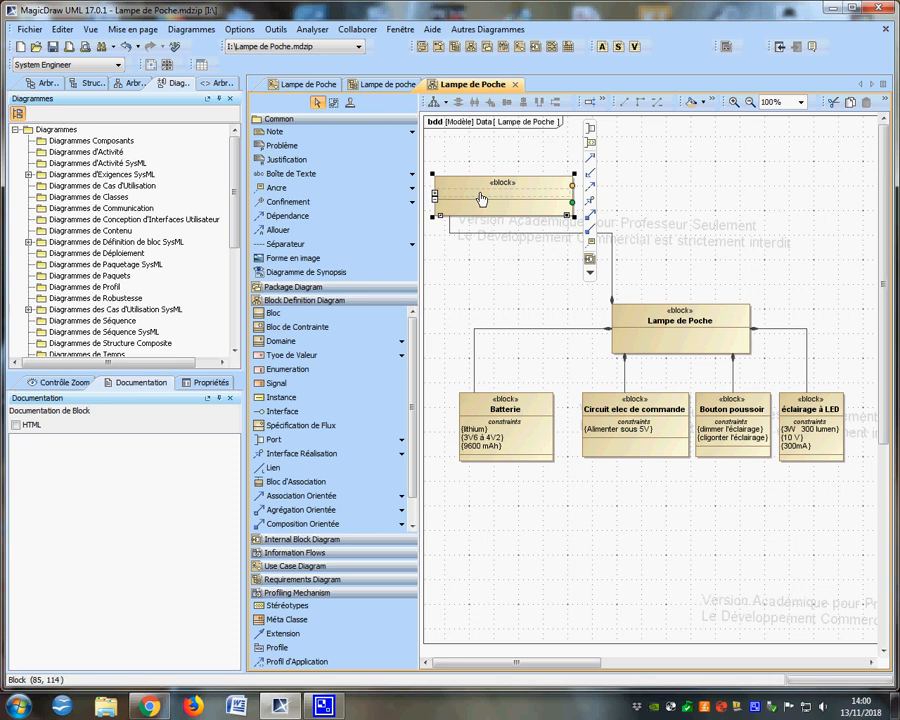
type("Carte")
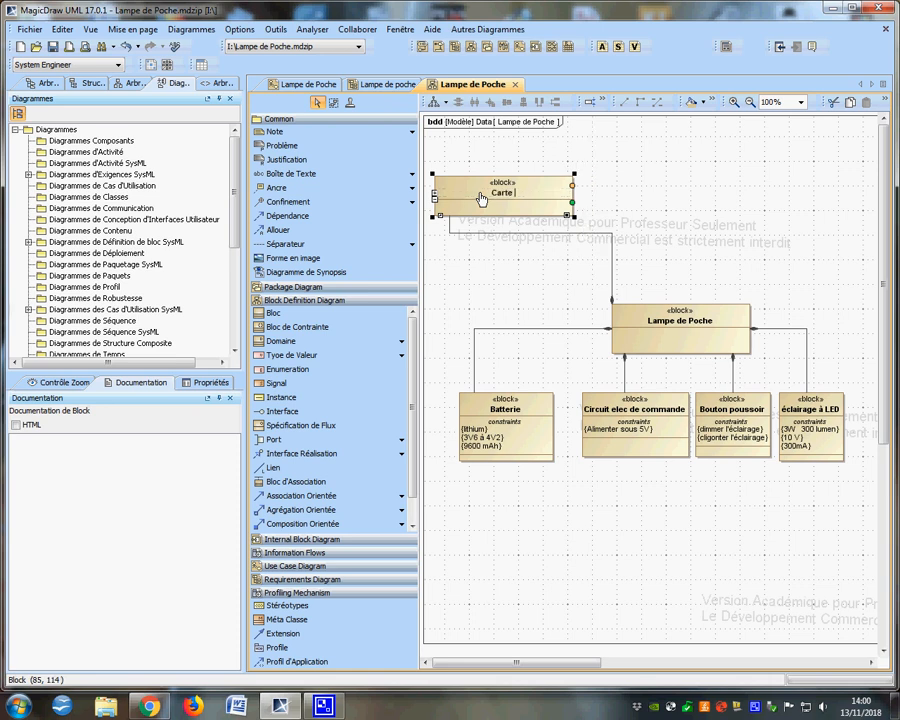
type(" step up")
type("10V")
left_click(634, 272)
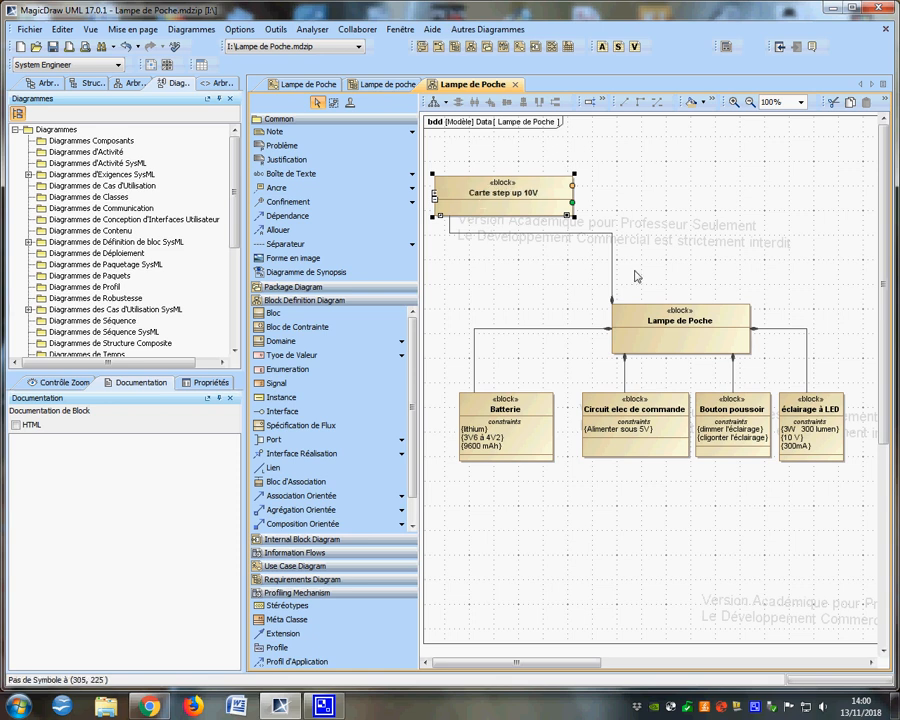
- Add the constraint "créer du 10 V à partir de la batterie 3V6" to the Carte step up 10V block
left_click(542, 212)
right_click(532, 210)
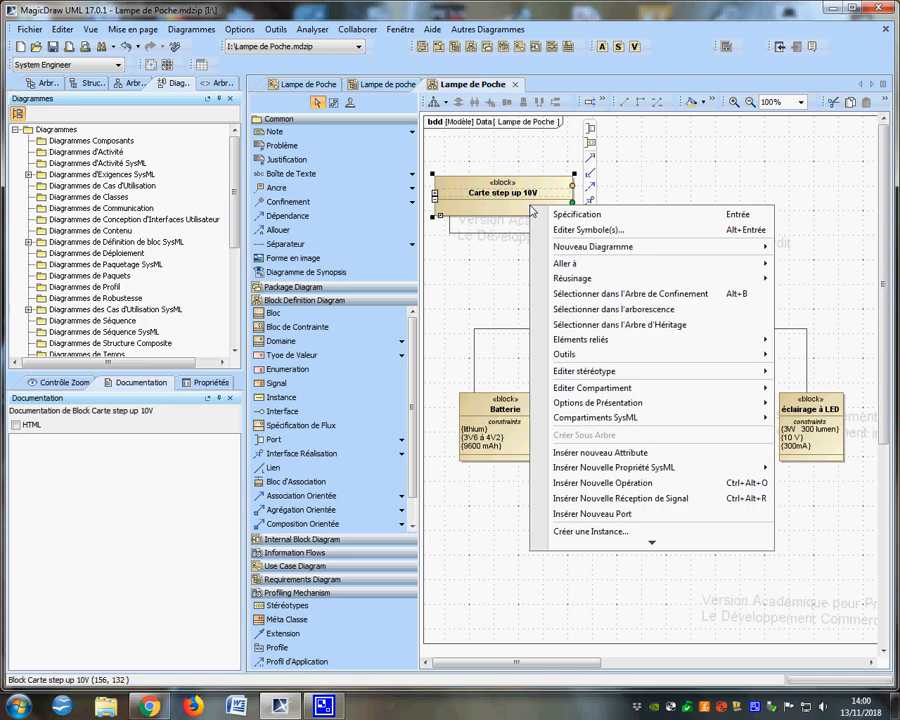
left_click(552, 214)
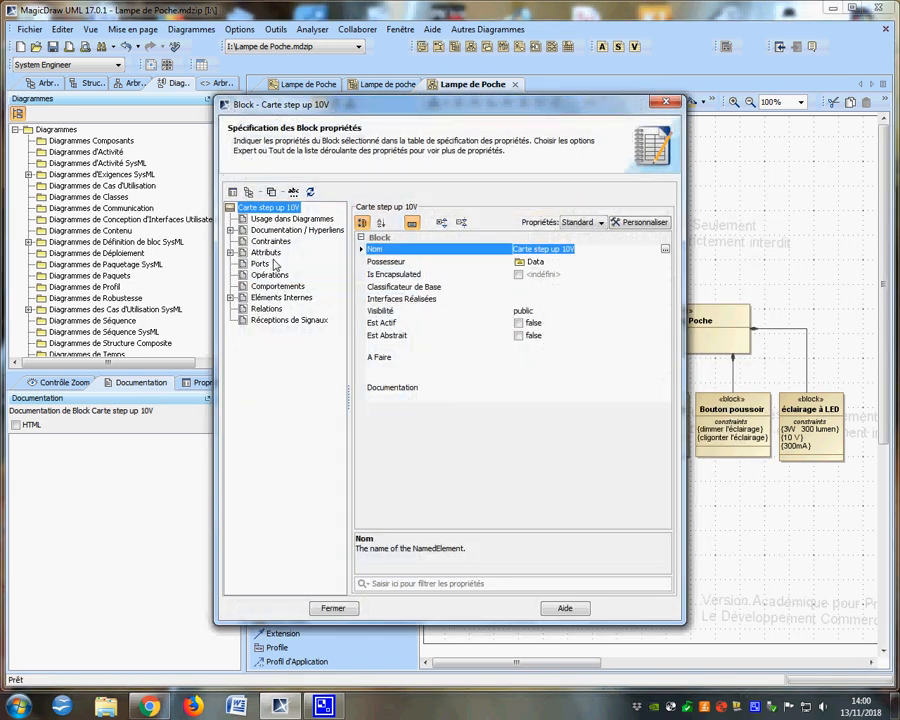
left_click(270, 241)
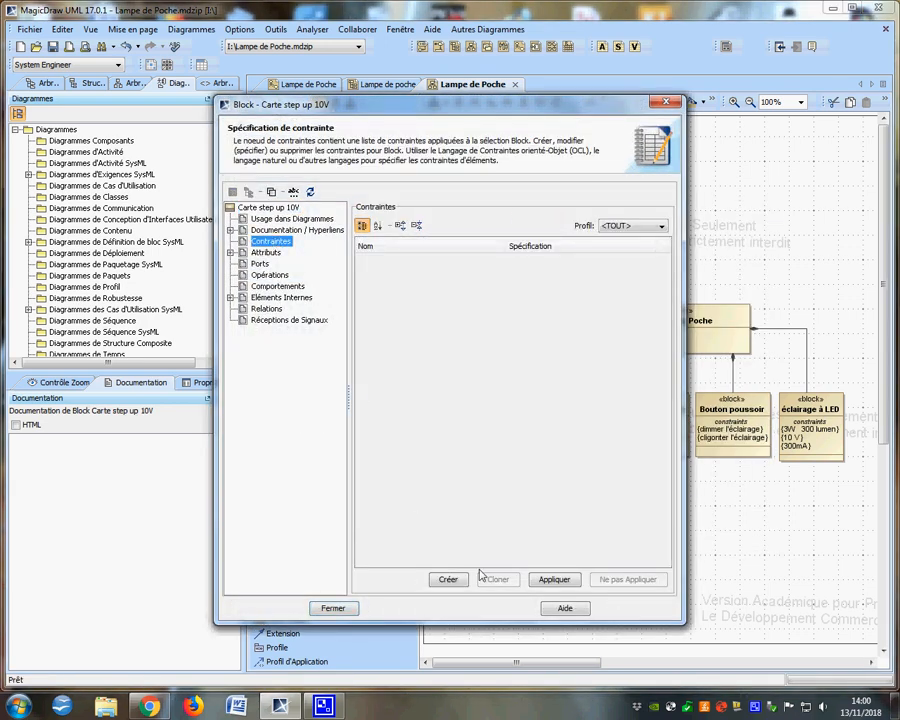
left_click(448, 580)
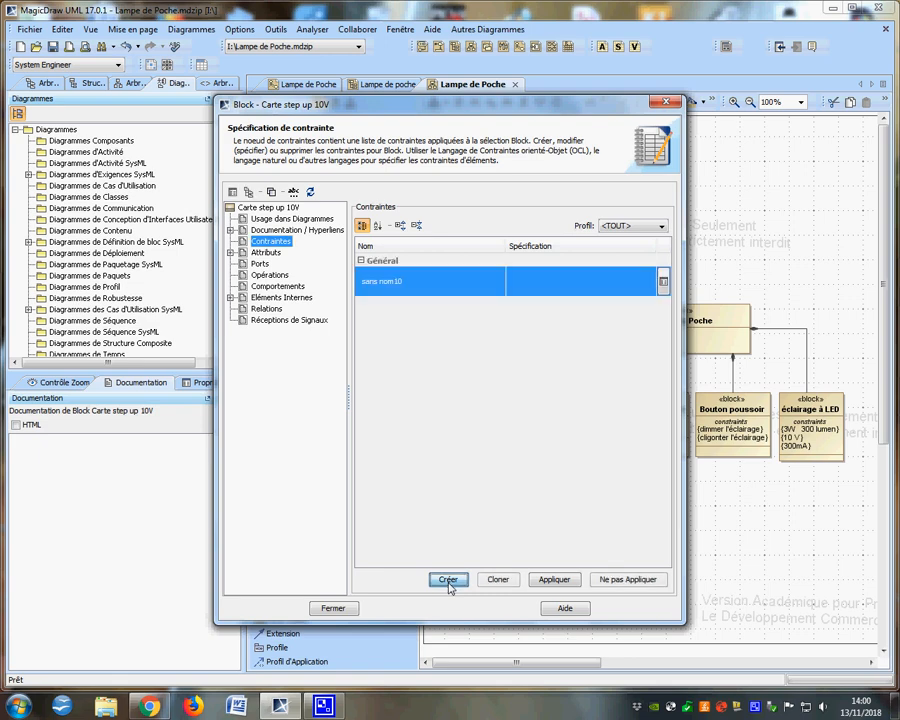
left_click(346, 609)
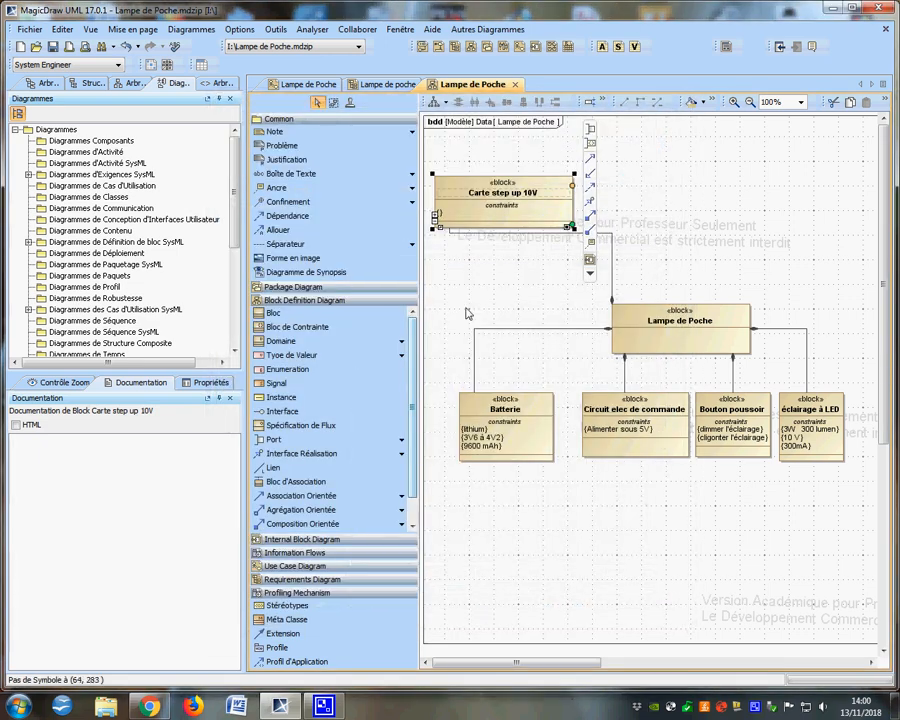
left_click(449, 214)
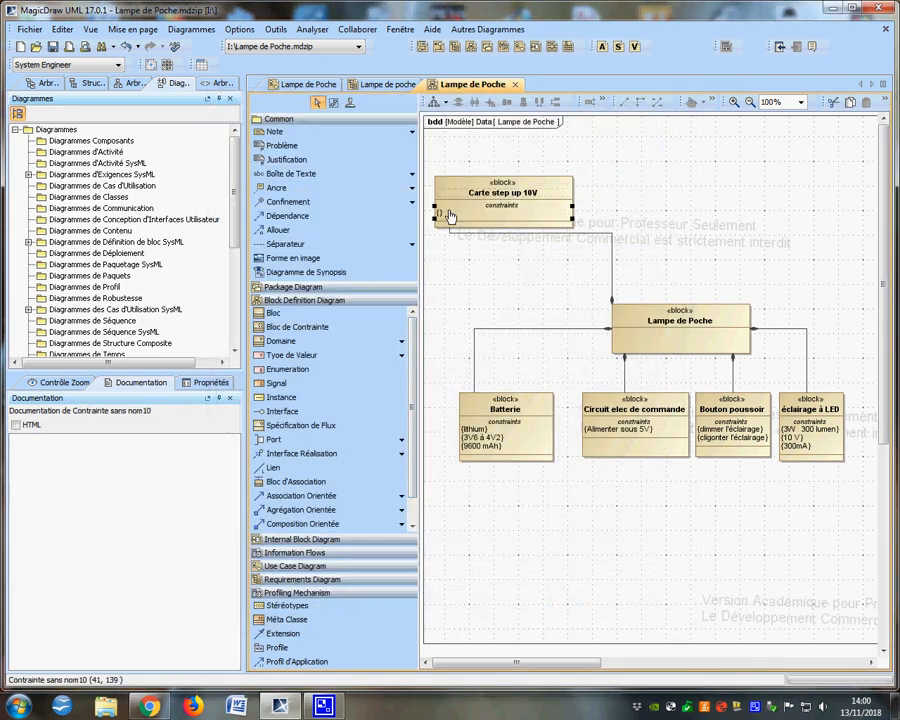
left_click(450, 215)
left_click(510, 170)
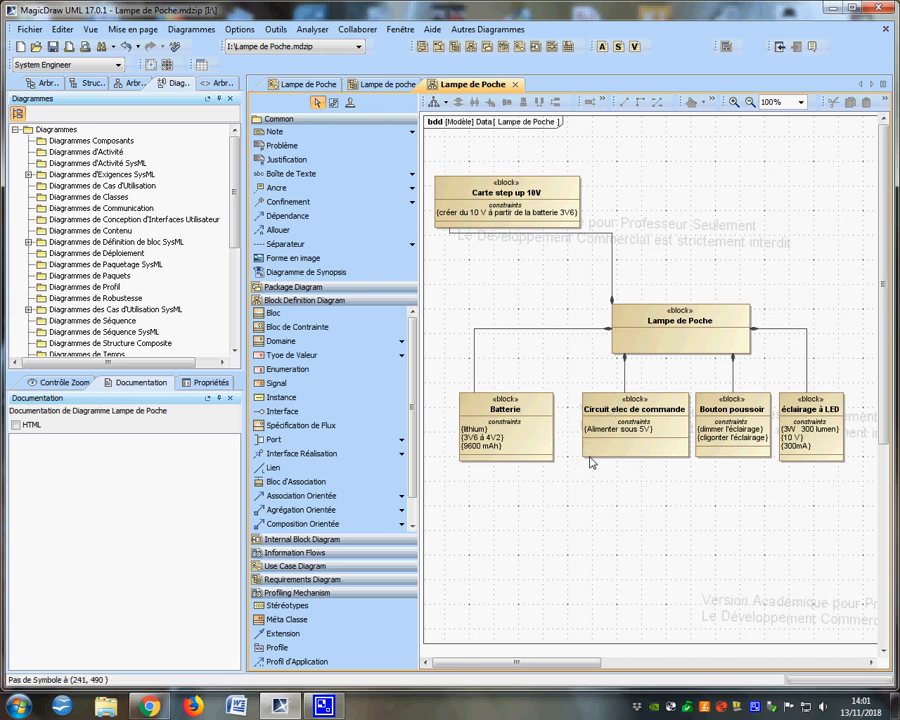
- Shift Circuit elec de commande slightly left and reroute the Carte step up 10V connector into Lampe de Poche's left edge
left_click(590, 448)
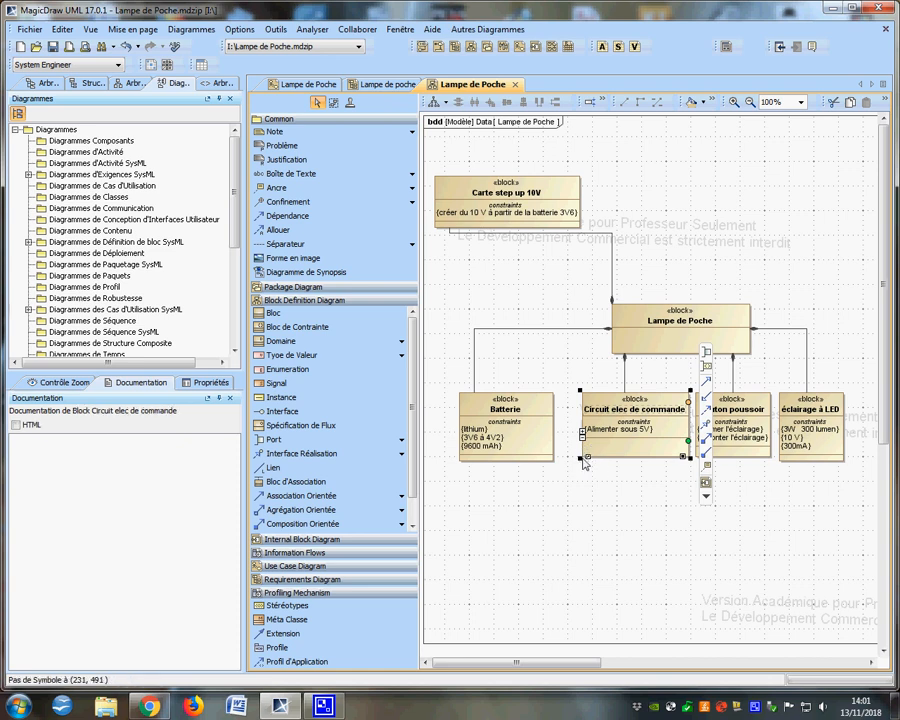
left_click_drag(585, 461, 568, 460)
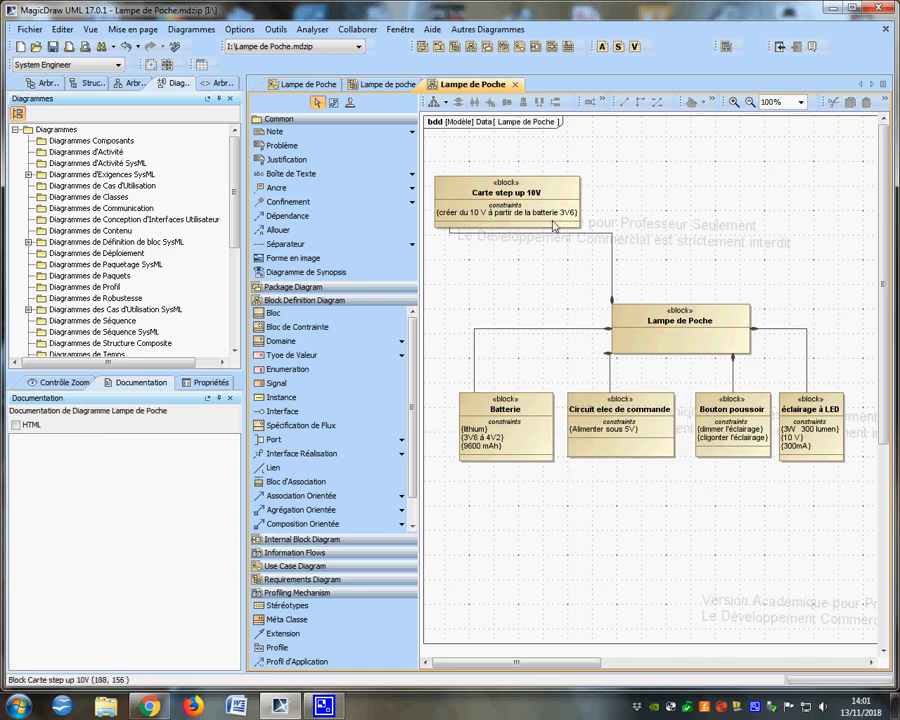
left_click(548, 234)
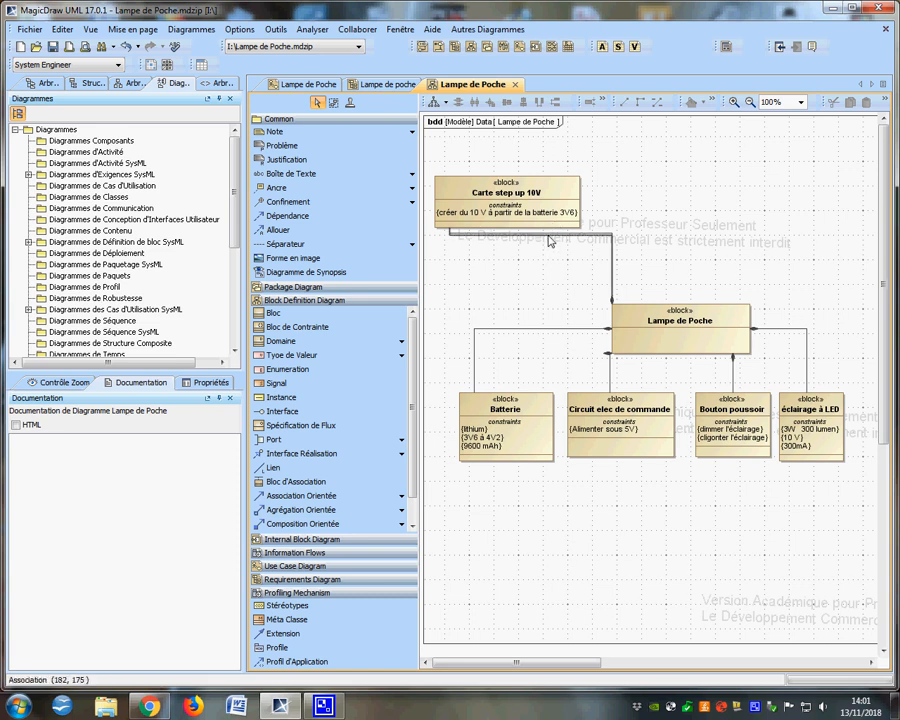
left_click_drag(548, 234, 545, 314)
left_click(618, 253)
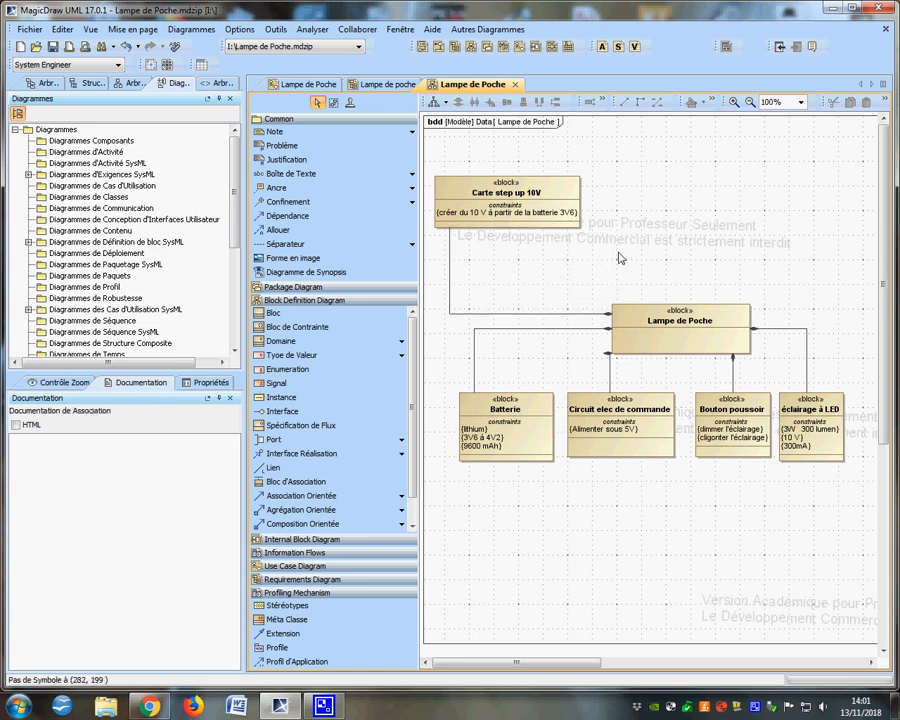
- Move the Carte step up 10V block lower, closer to the level of Lampe de Poche
left_click(496, 201)
left_click_drag(492, 200, 492, 244)
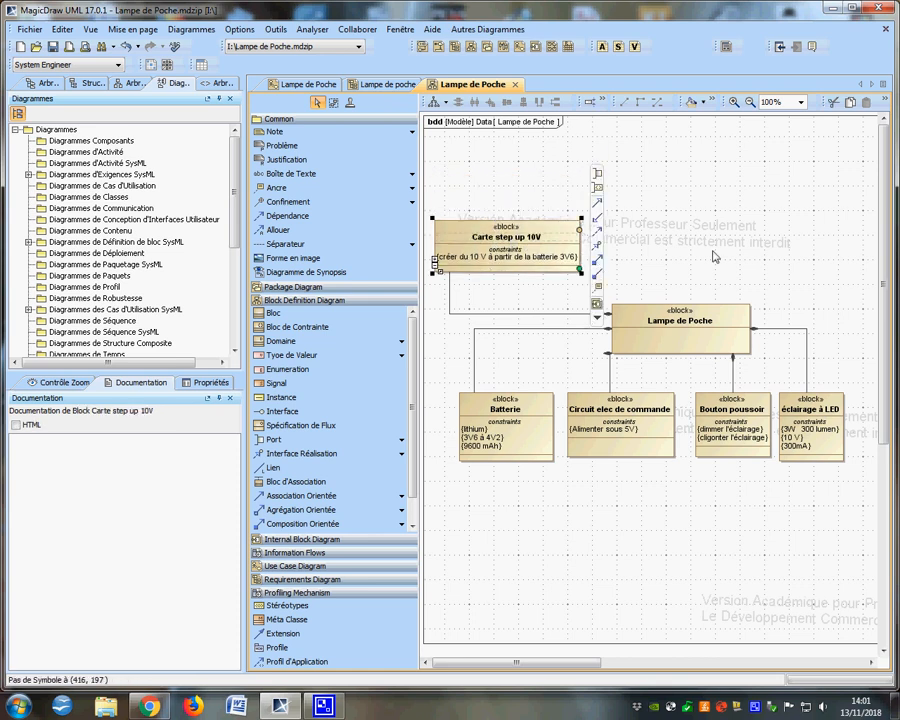
left_click(660, 369)
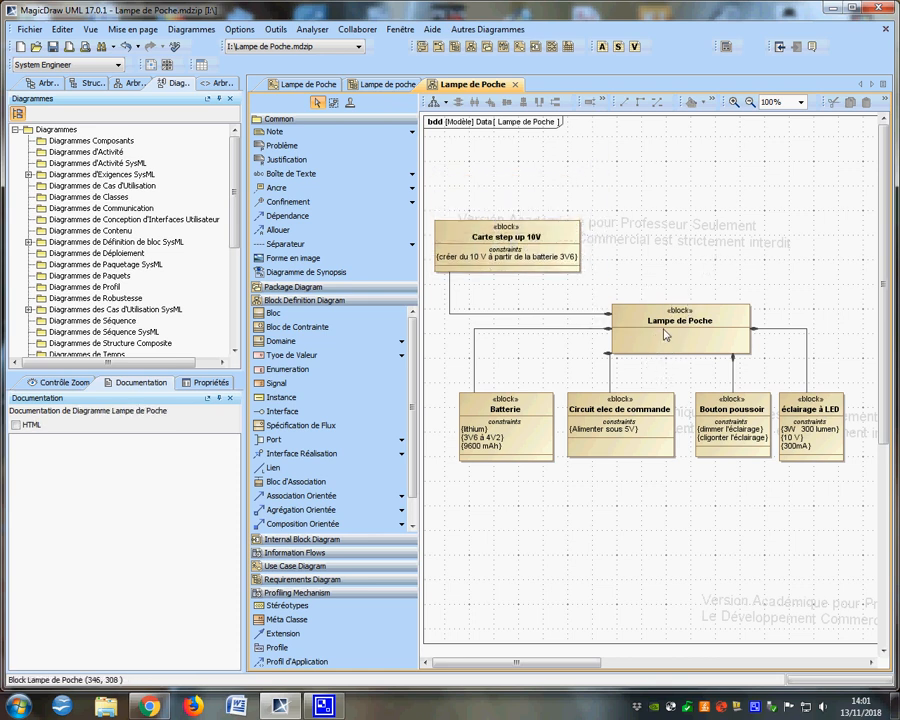
left_click(645, 335)
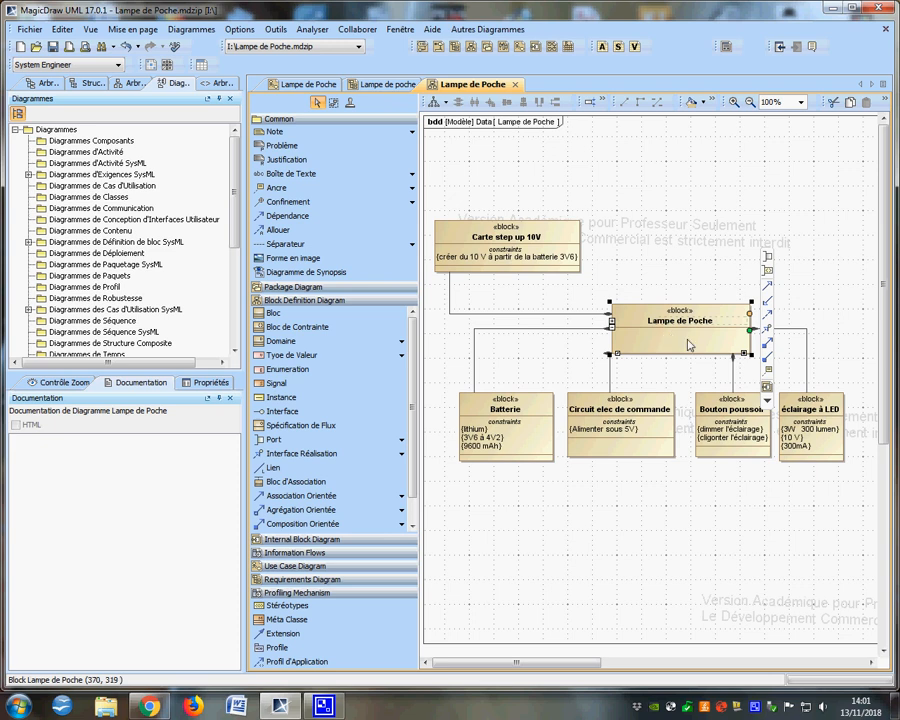
left_click(768, 374)
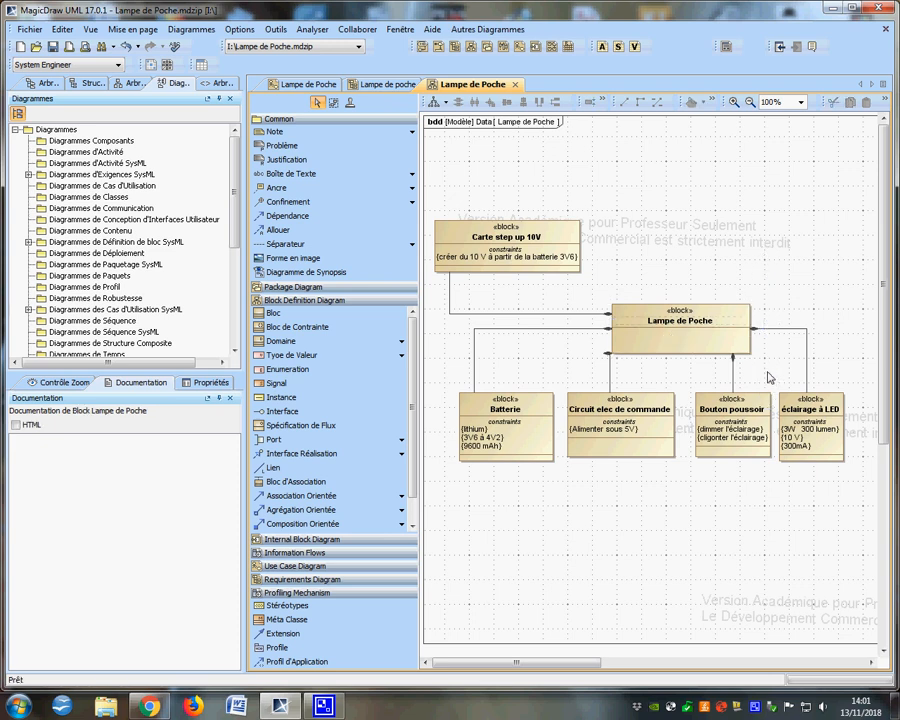
left_click(640, 226)
left_click(125, 46)
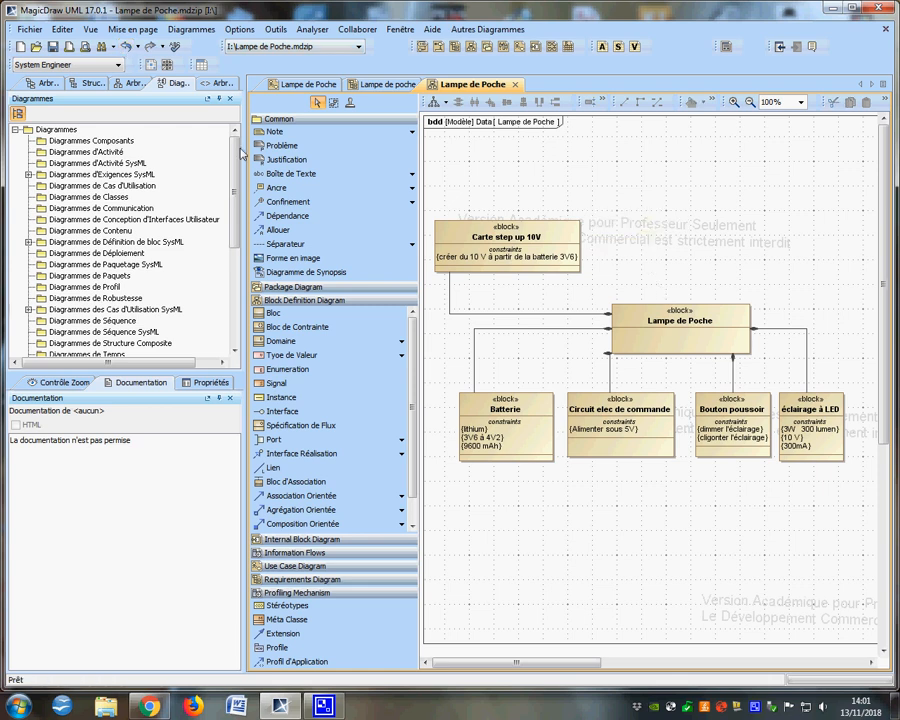
- Add a sixth block composed into Lampe de Poche, directly above it, and enlarge it leftward to Carte step up 10V's height
left_click(625, 342)
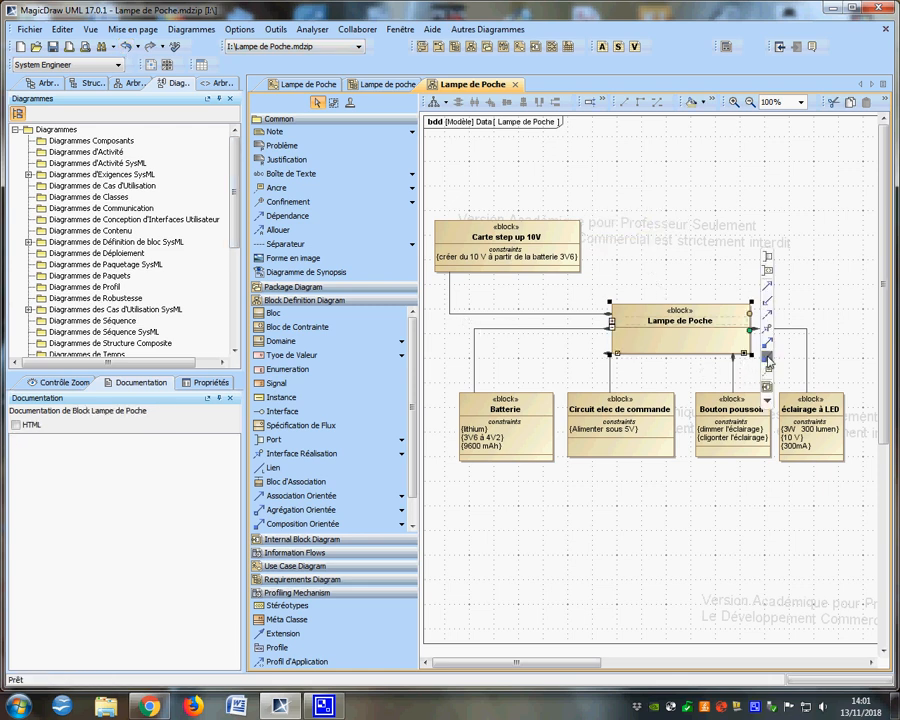
left_click(768, 360)
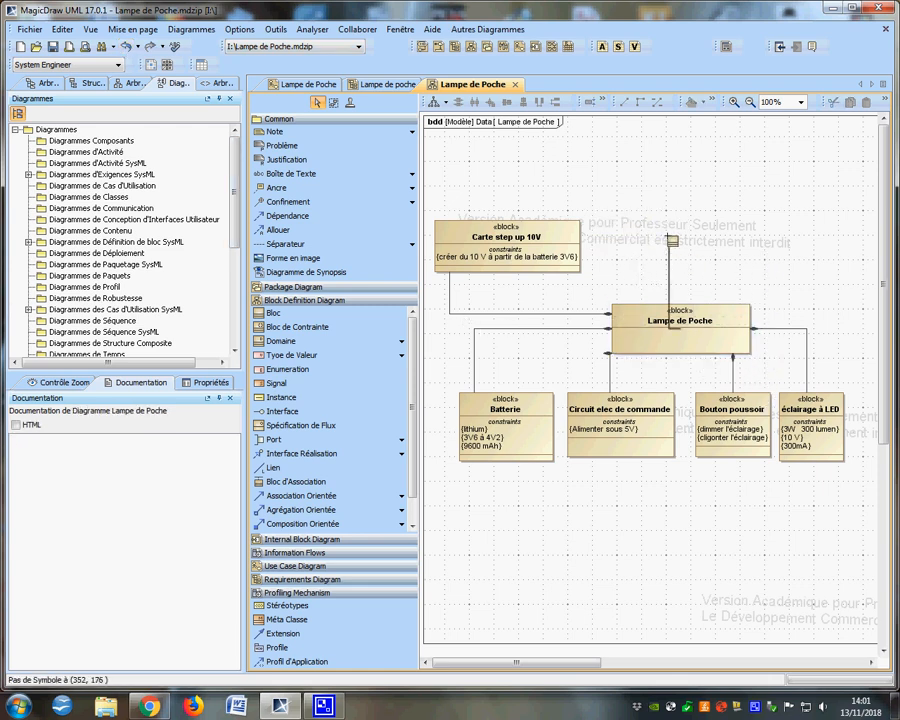
left_click(668, 236)
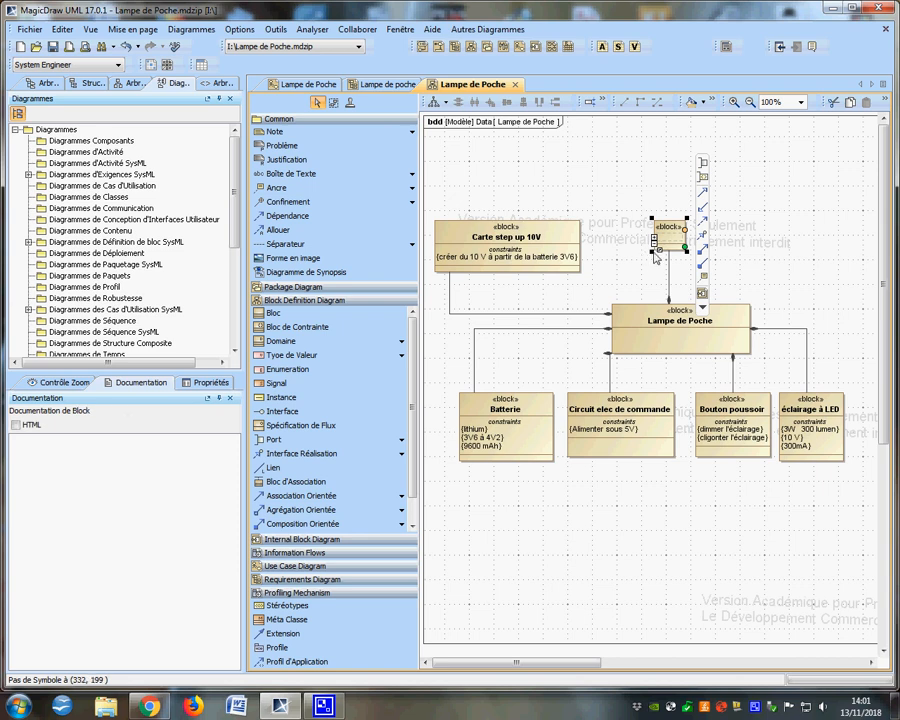
left_click_drag(651, 253, 586, 267)
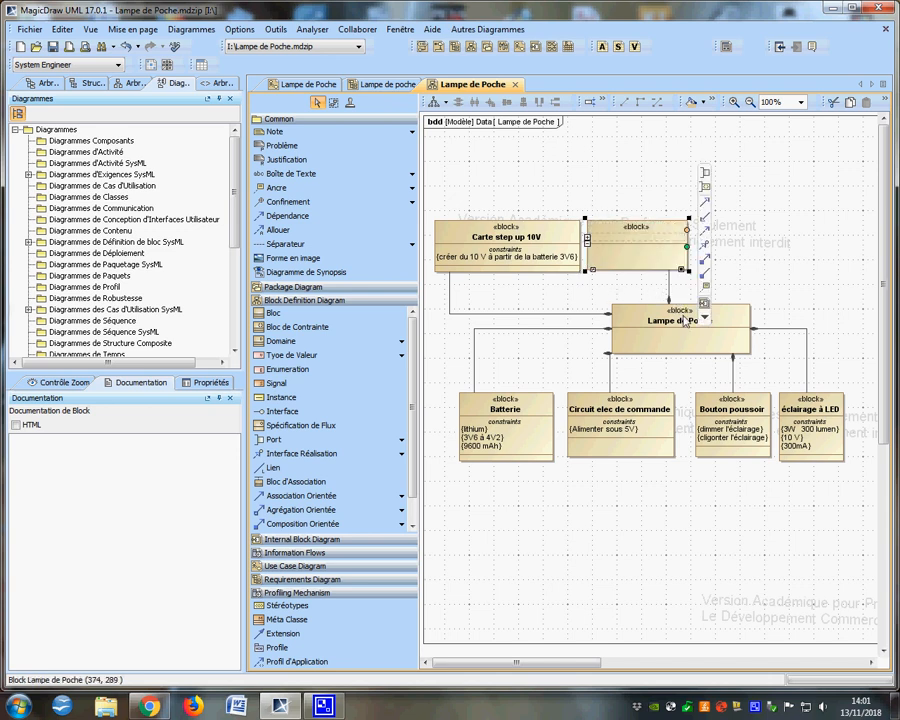
- Name the new block above Lampe de Poche "Carte step up 5V"
key("ctrl+space")
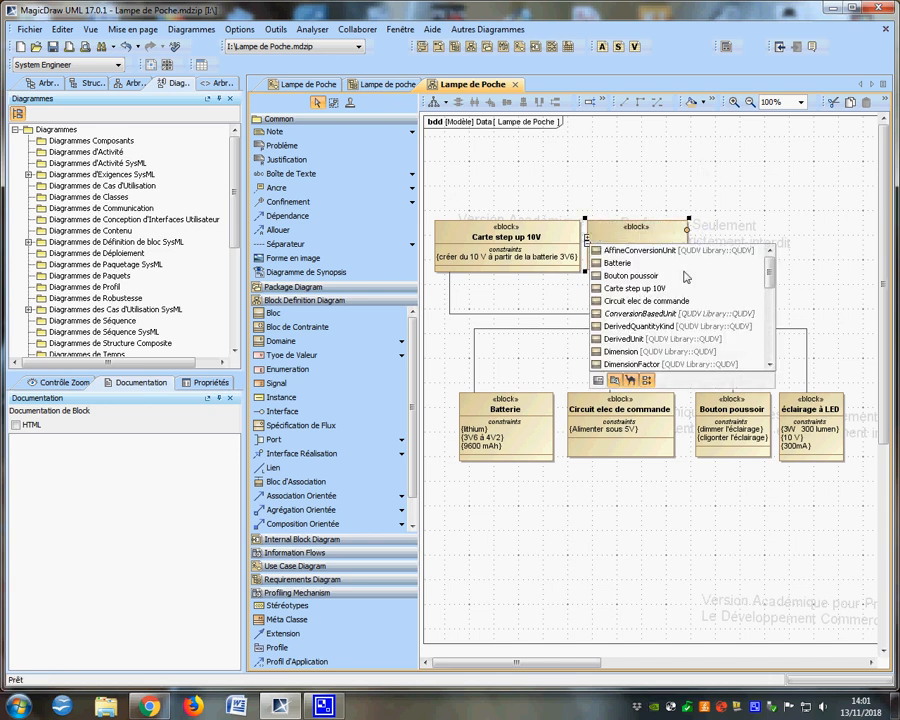
type("Carte")
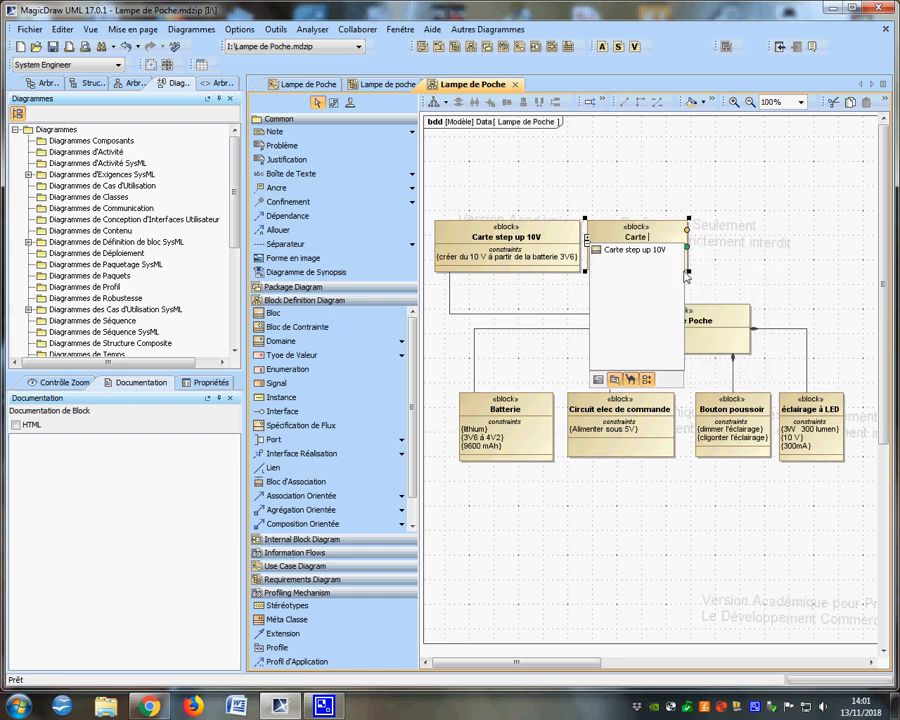
type(" step up 5")
key("Return")
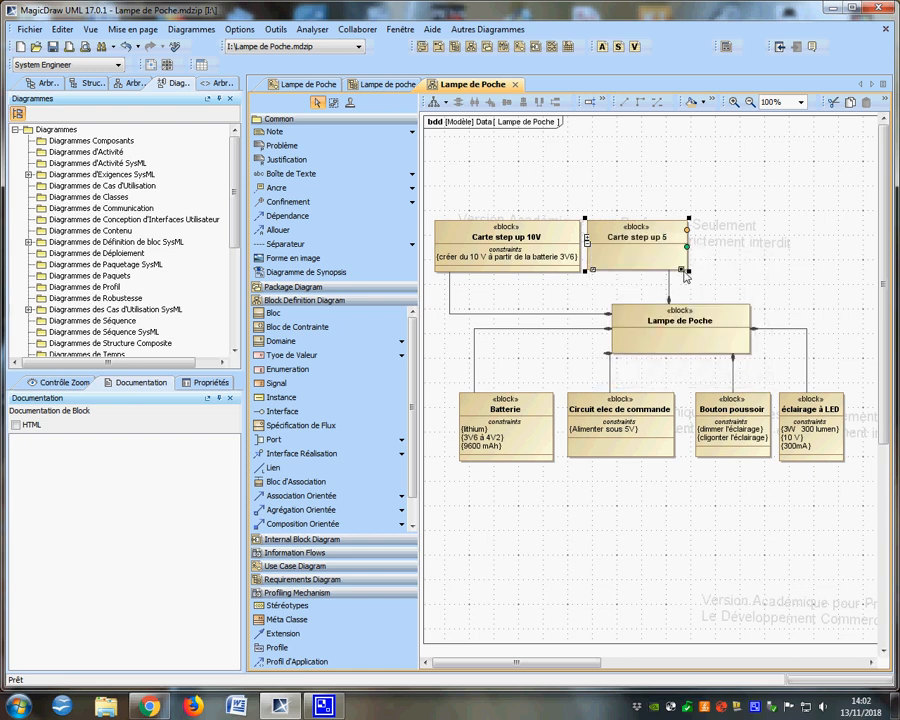
type("V")
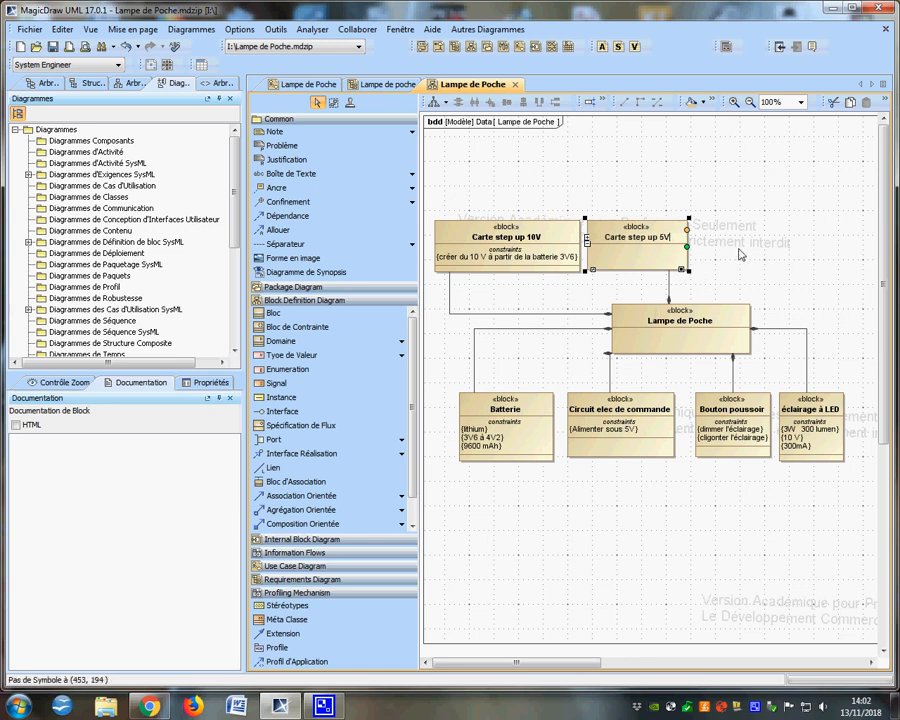
left_click(530, 286)
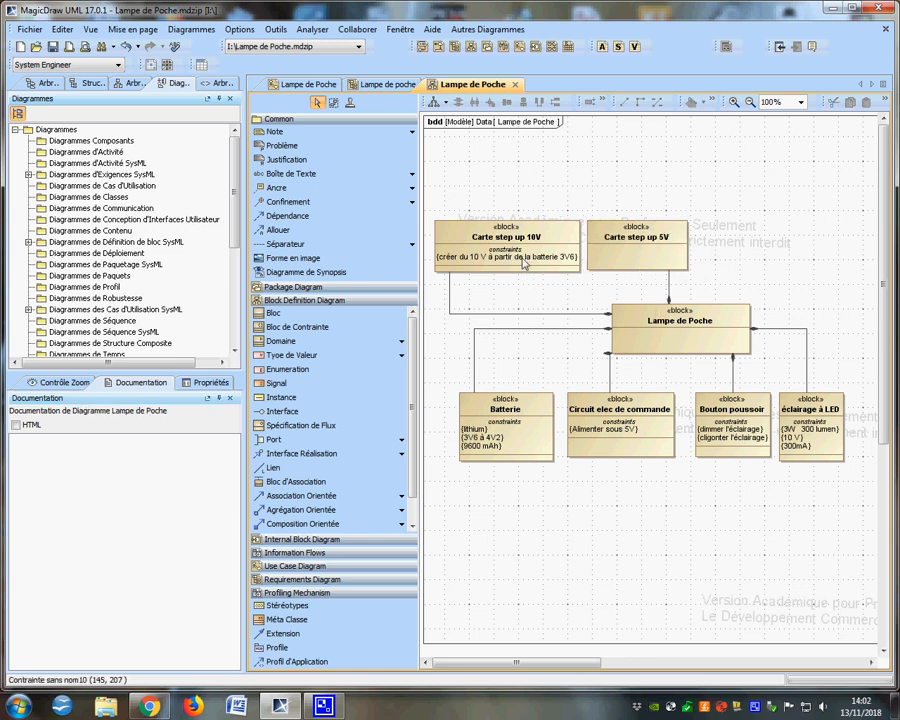
- Add the constraint "créer du 5V à partri de la batterie 3V6" to the Carte step up 5V block
left_click(652, 258)
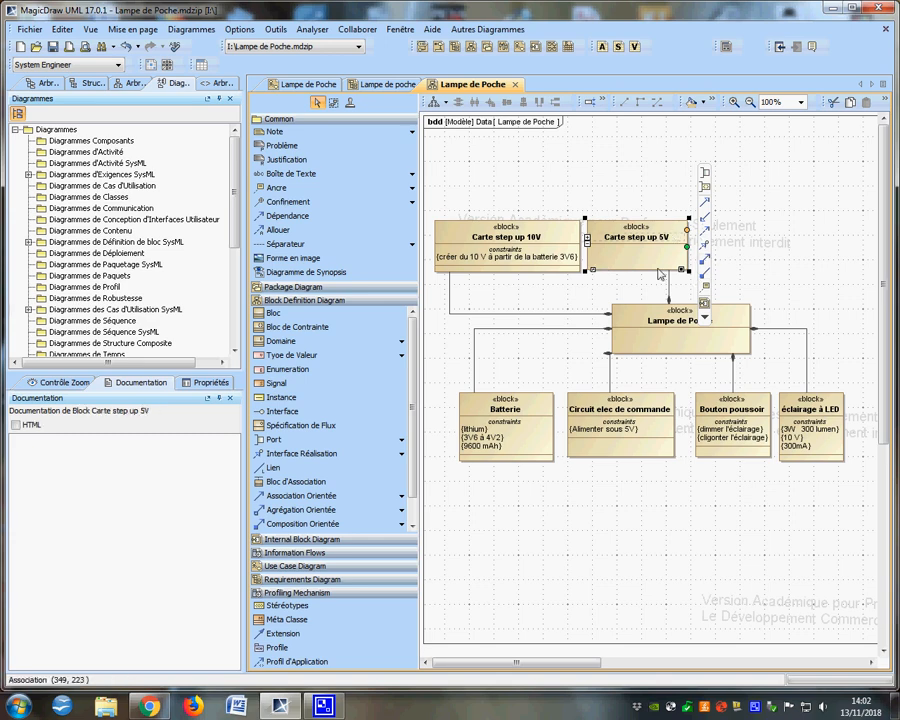
right_click(637, 272)
left_click(662, 281)
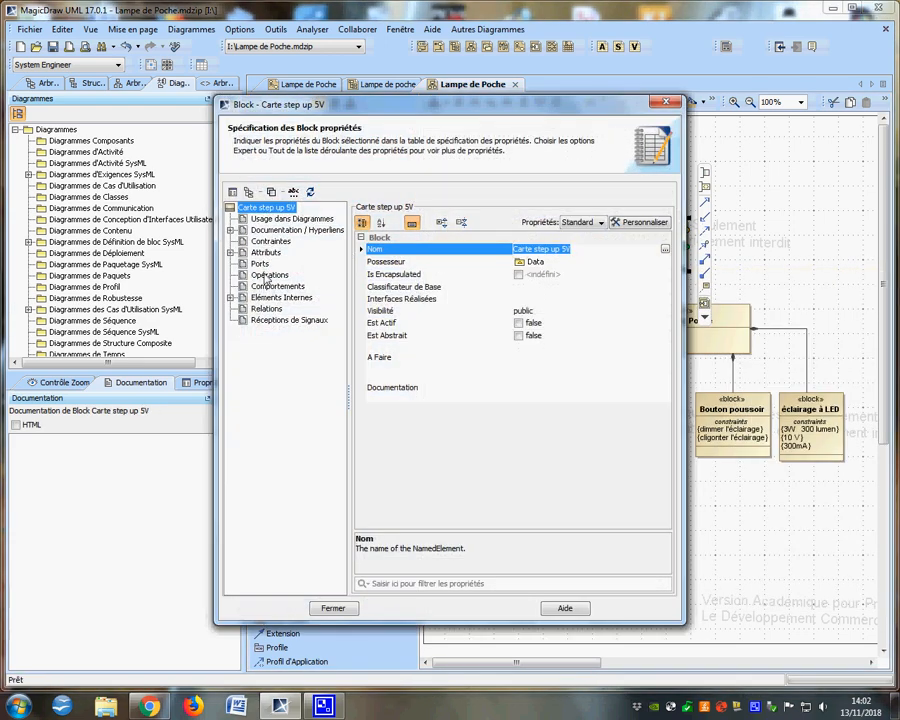
left_click(269, 243)
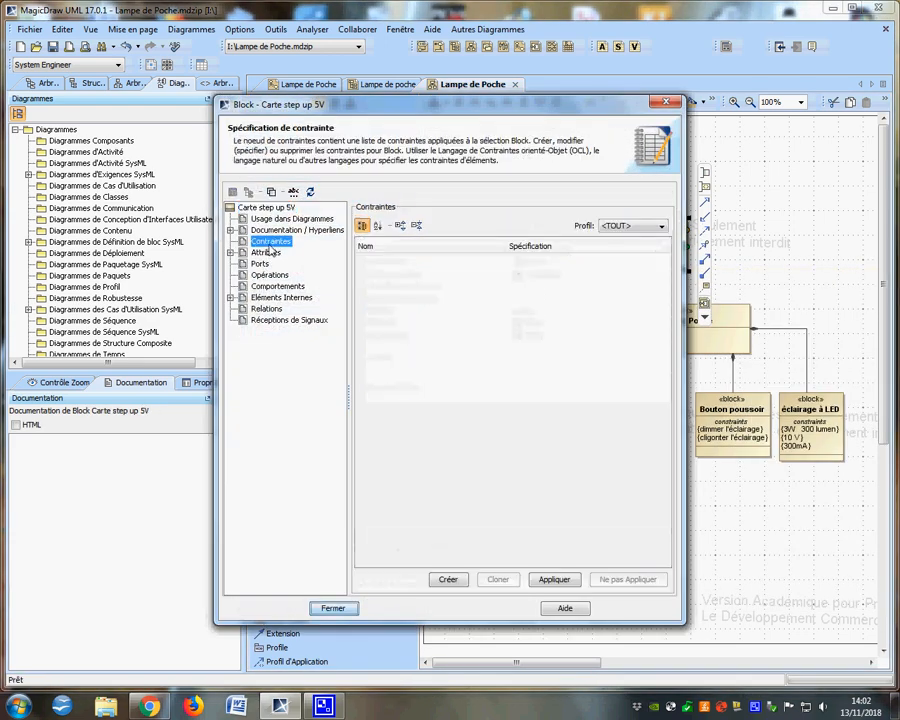
left_click(446, 578)
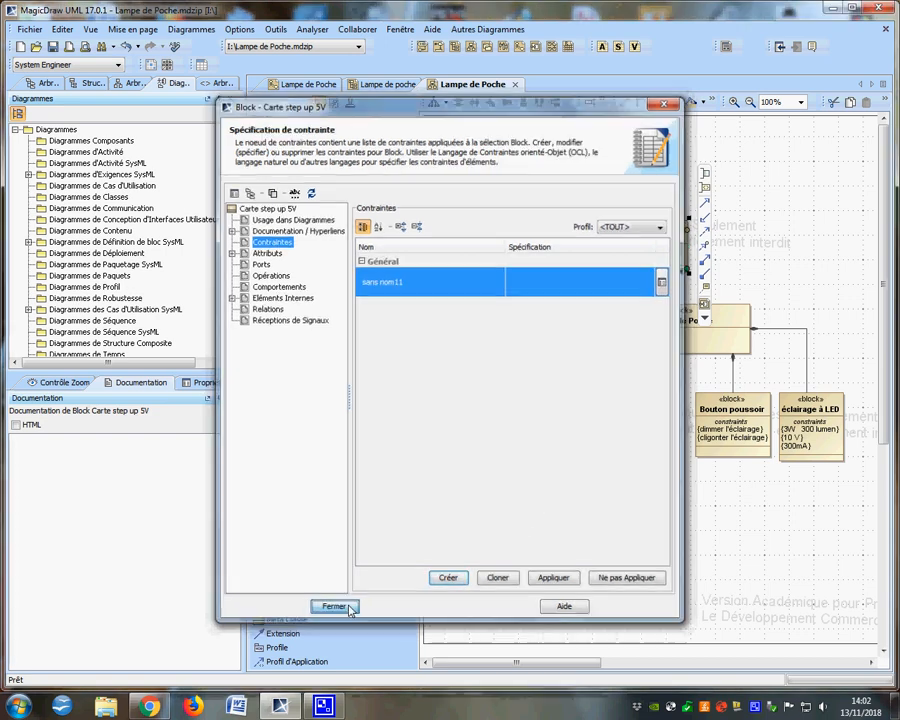
left_click(349, 608)
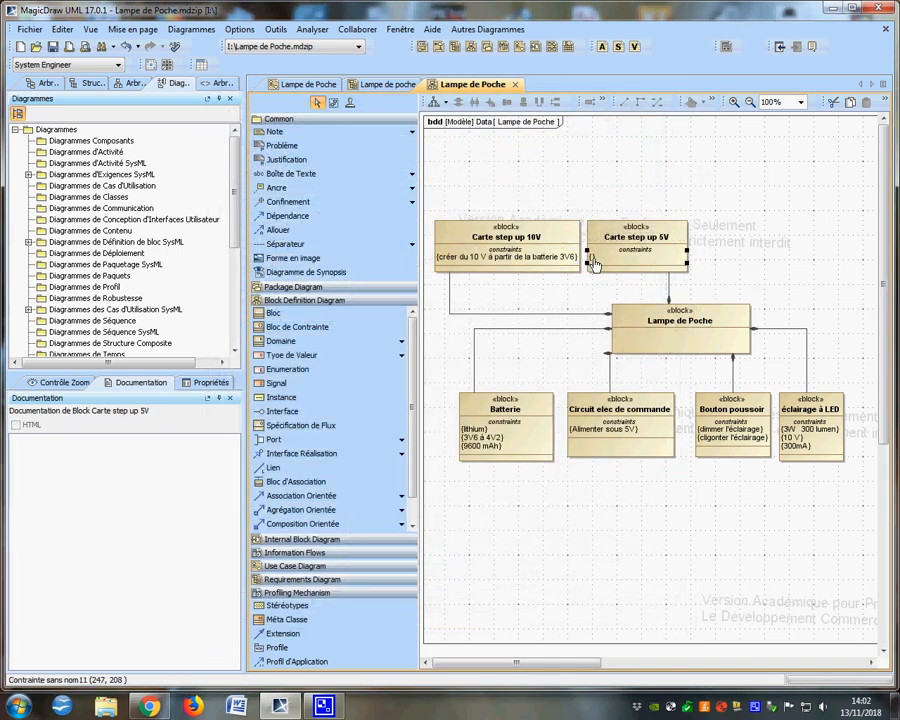
left_click(592, 260)
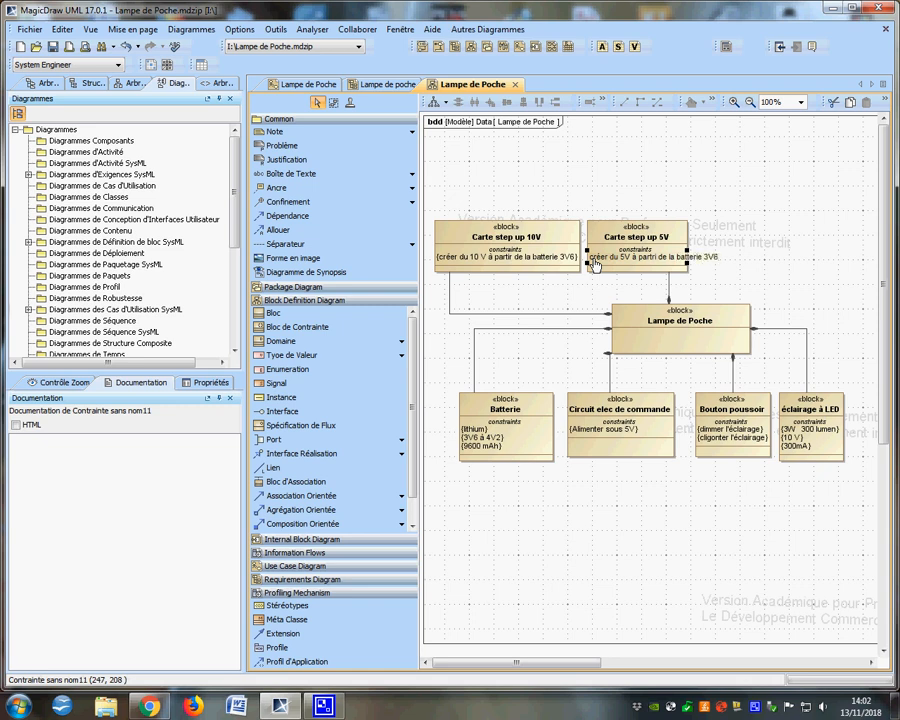
left_click(776, 278)
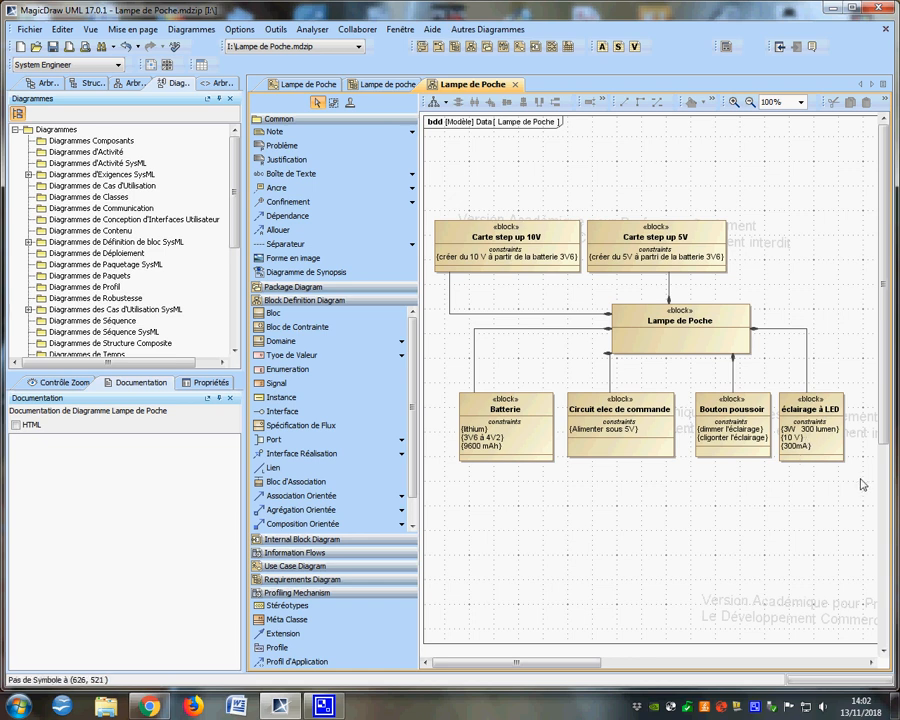
- Add a seventh block composed into Lampe de Poche, to the right of Carte step up 5V, and enlarge it to a similar height
left_click(724, 343)
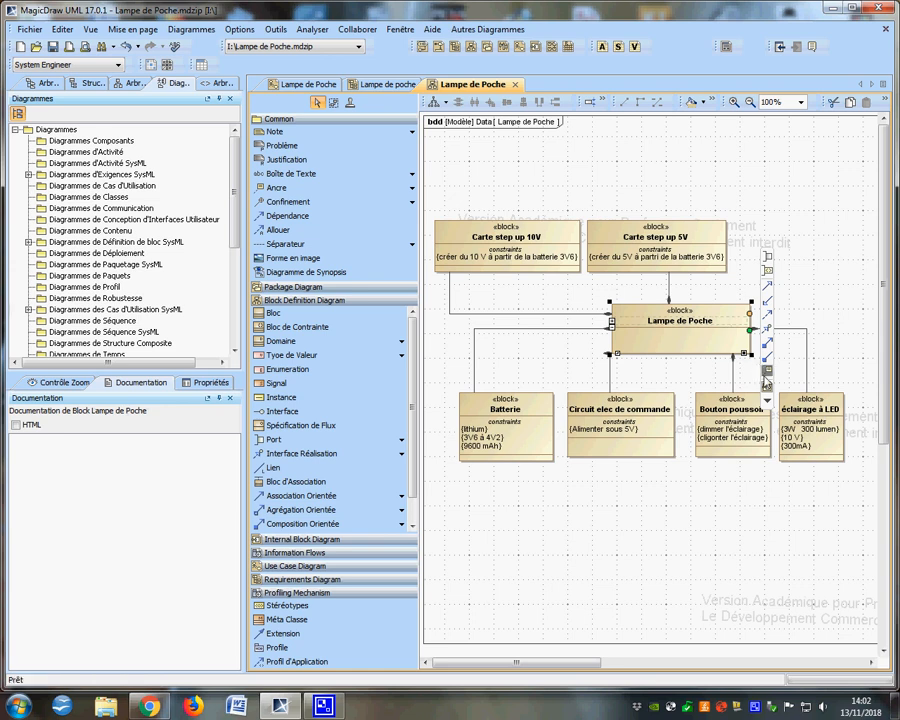
left_click(768, 358)
left_click(785, 233)
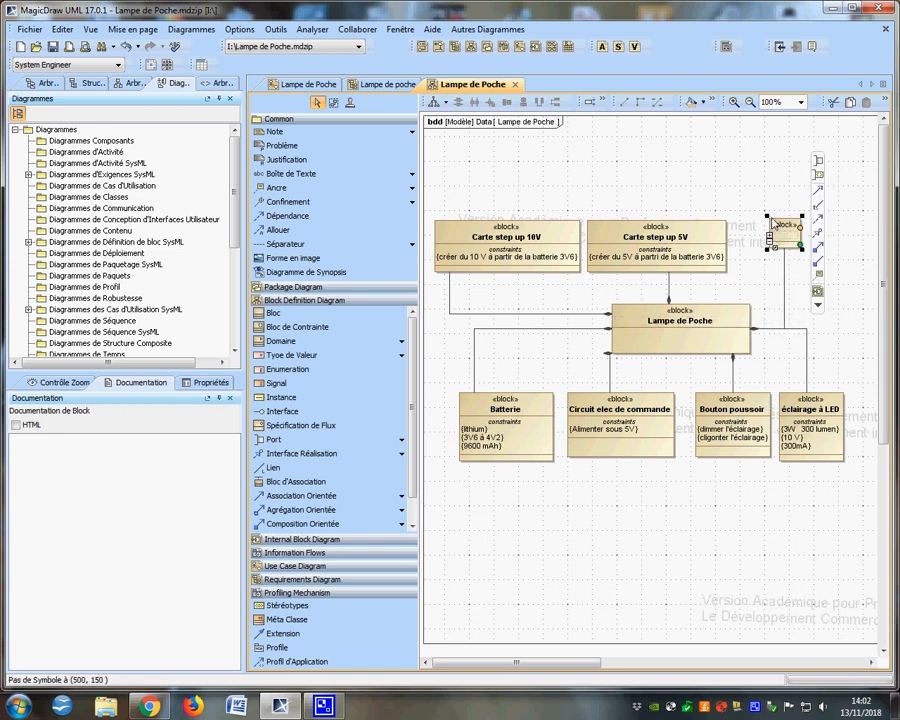
left_click(771, 238)
left_click_drag(768, 248, 745, 269)
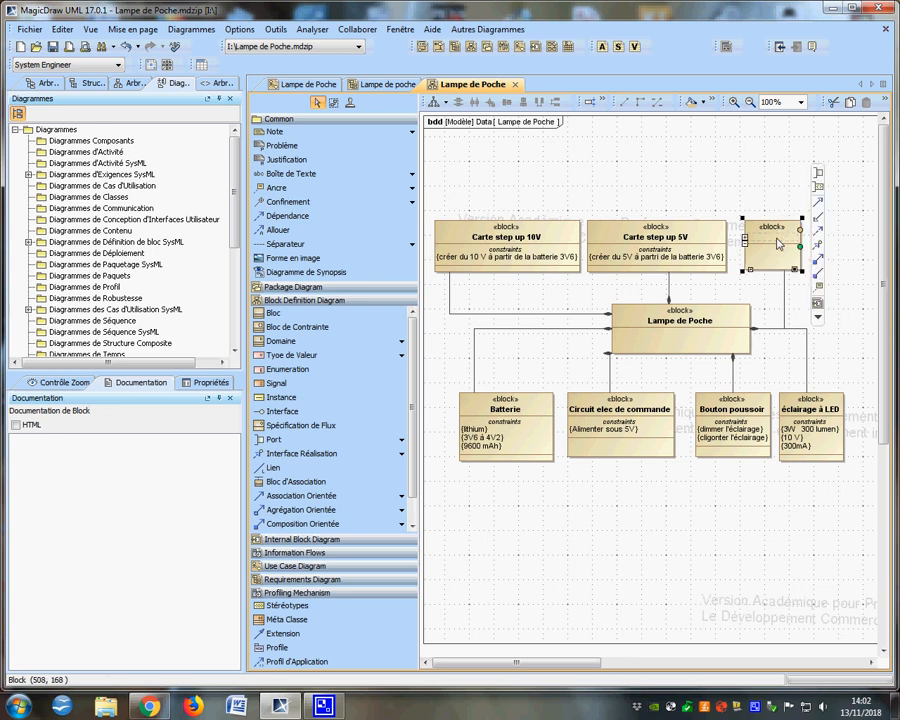
- Name the empty block beside Carte step up 5V "Inter on/off"
left_click(776, 242)
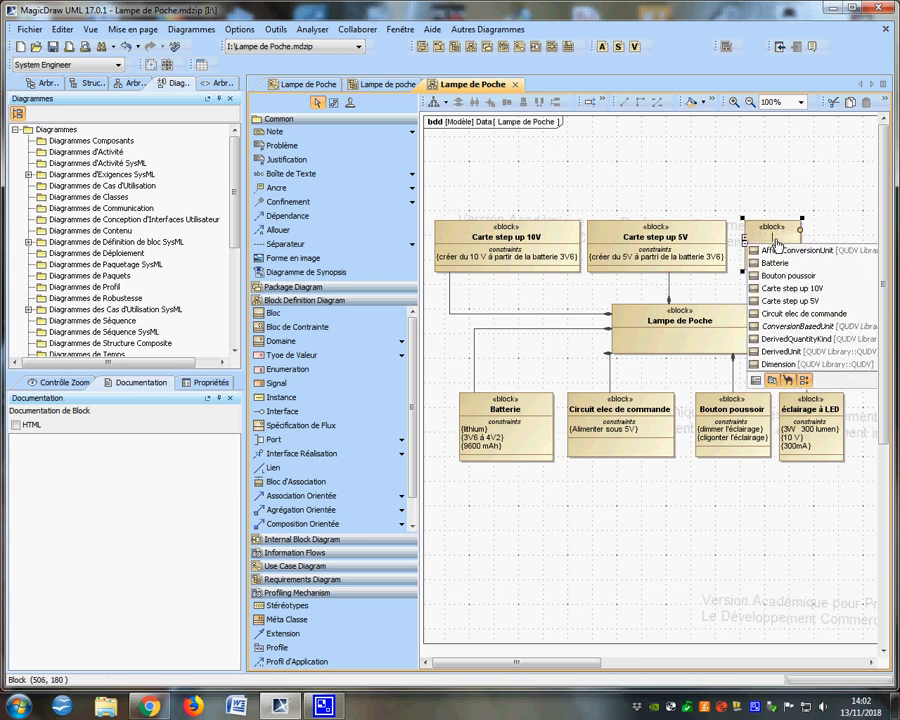
type("Inter o")
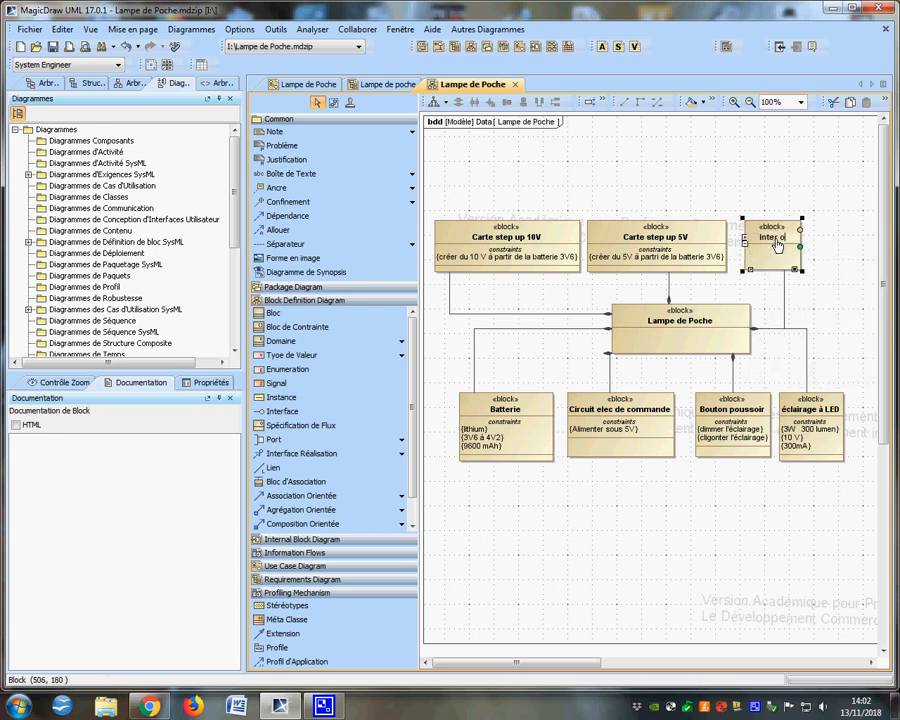
type("n/off")
left_click(850, 306)
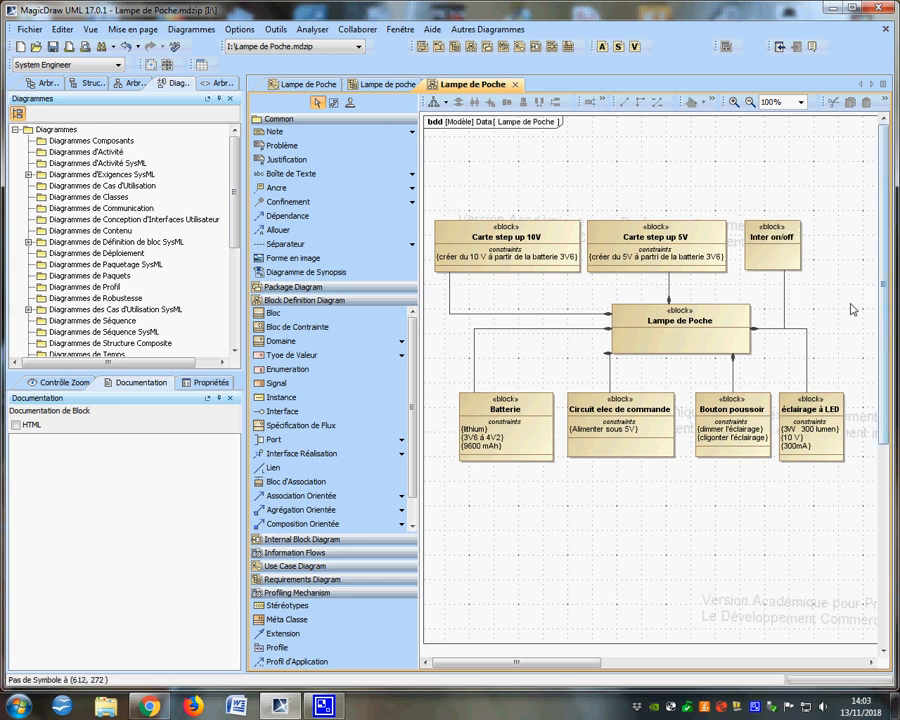
- Reroute the Inter on/off composition link so it connects to the upper edge of Lampe de Poche
left_click_drag(788, 302, 742, 290)
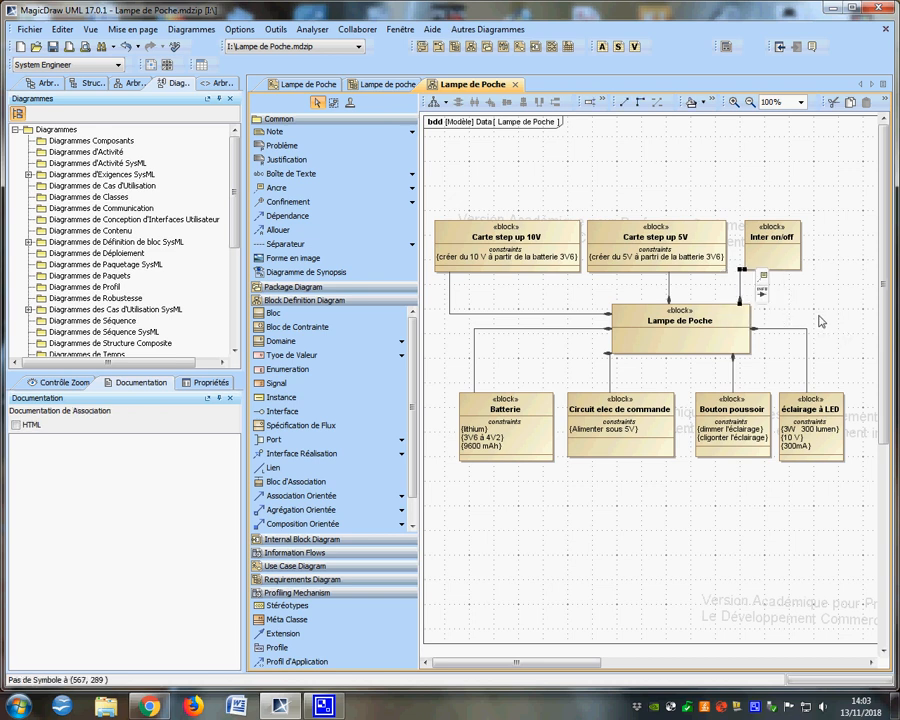
left_click(743, 269)
left_click(817, 291)
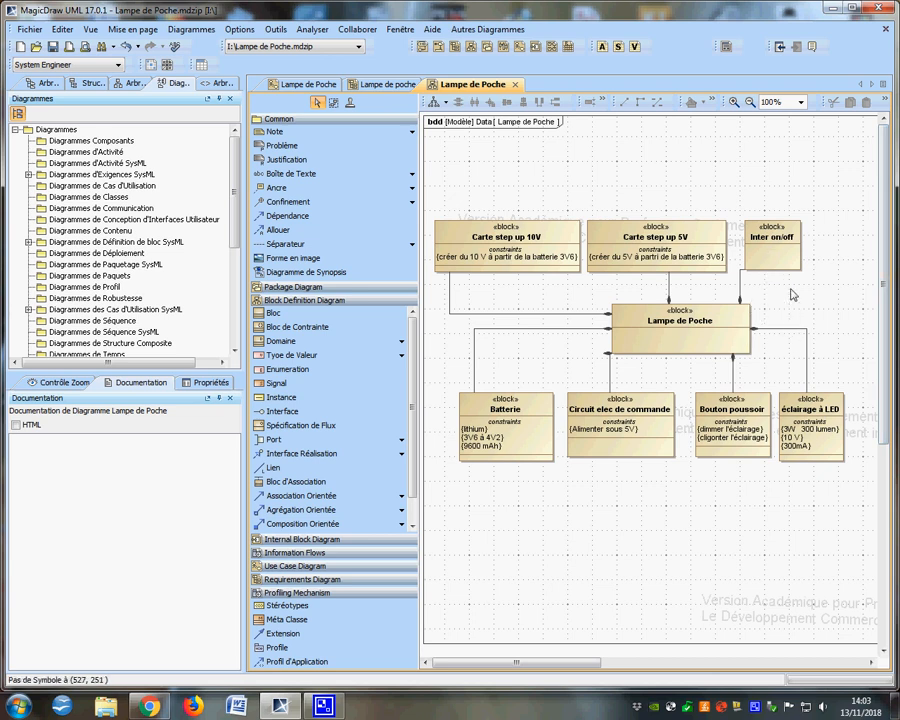
- Add an eighth block composed into Lampe de Poche, to the right of Inter on/off
left_click(715, 337)
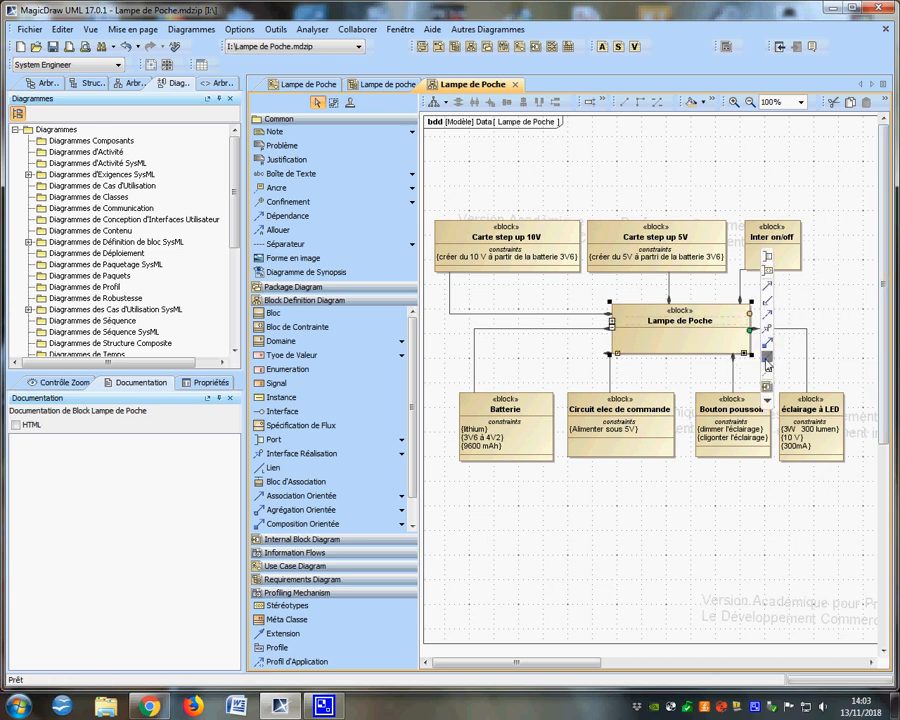
left_click(767, 357)
left_click(851, 238)
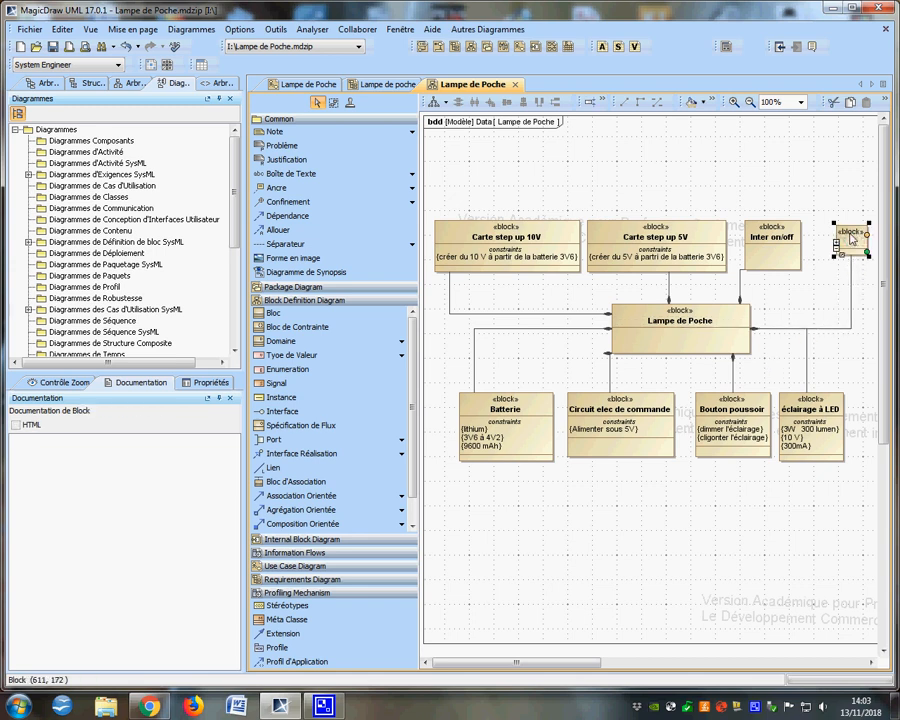
- Name the new block to the right of Inter on/off "cicuit pour charger la batterie"
left_click(843, 249)
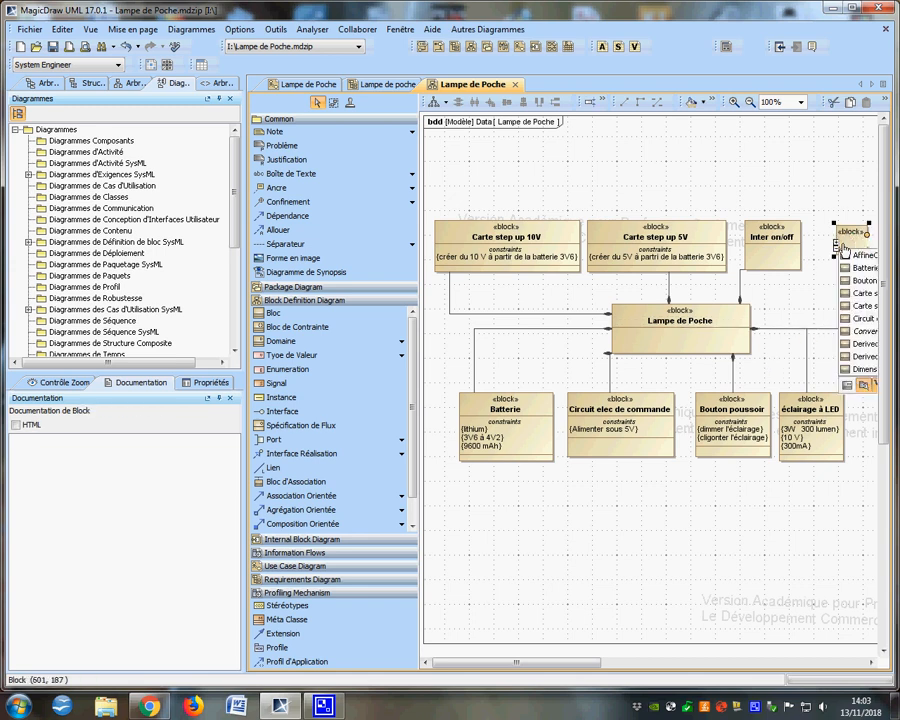
type("cir")
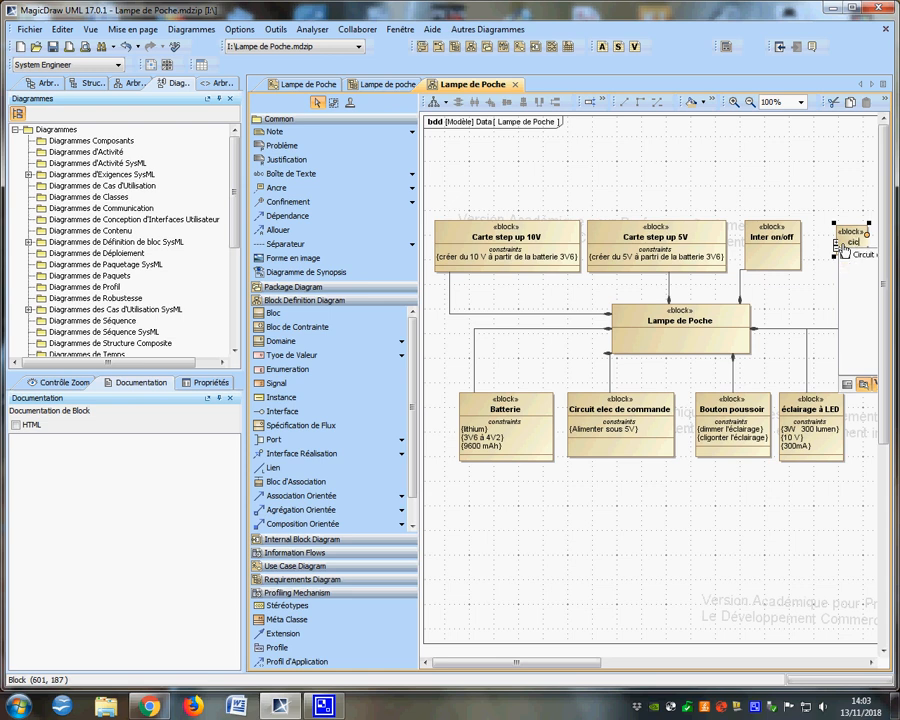
key("Return")
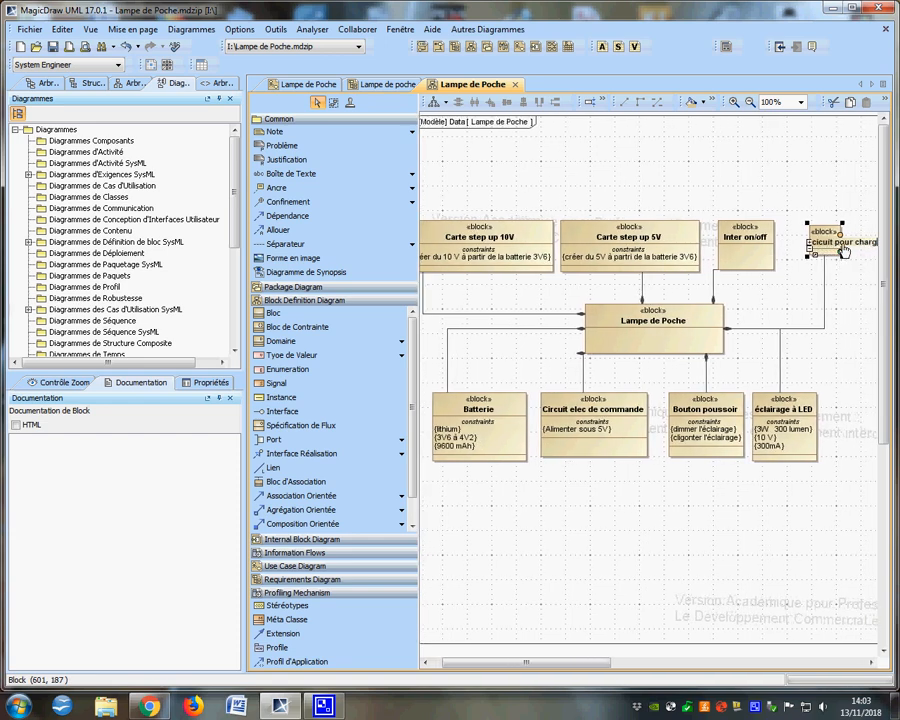
type("la batt")
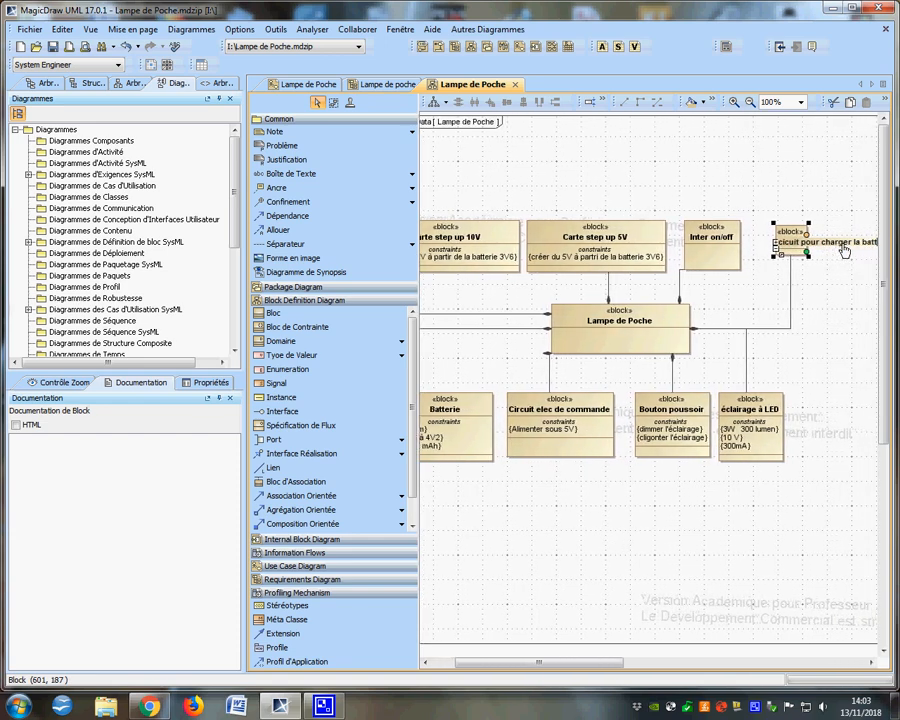
type("erie")
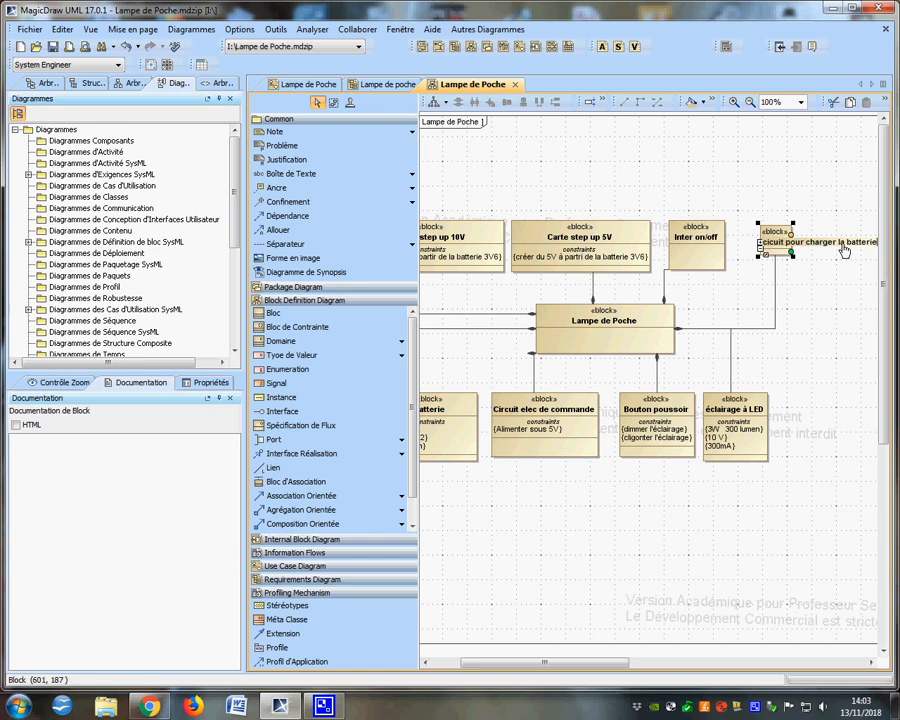
left_click(842, 297)
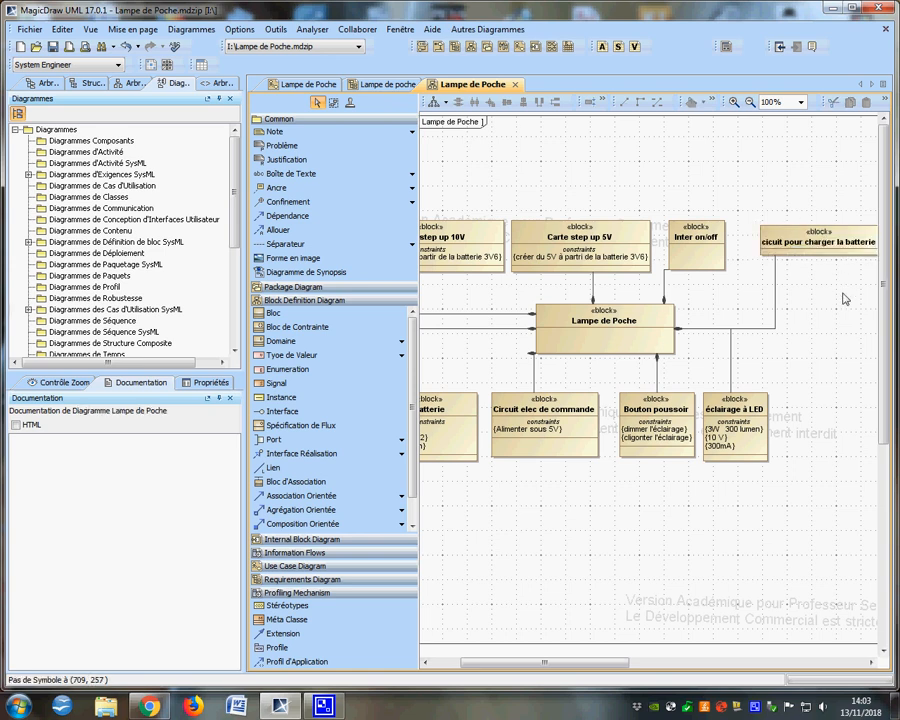
- Move the battery charging circuit block closer to Inter on/off, align their upper edges, and enlarge it downward to the same height
left_click(773, 233)
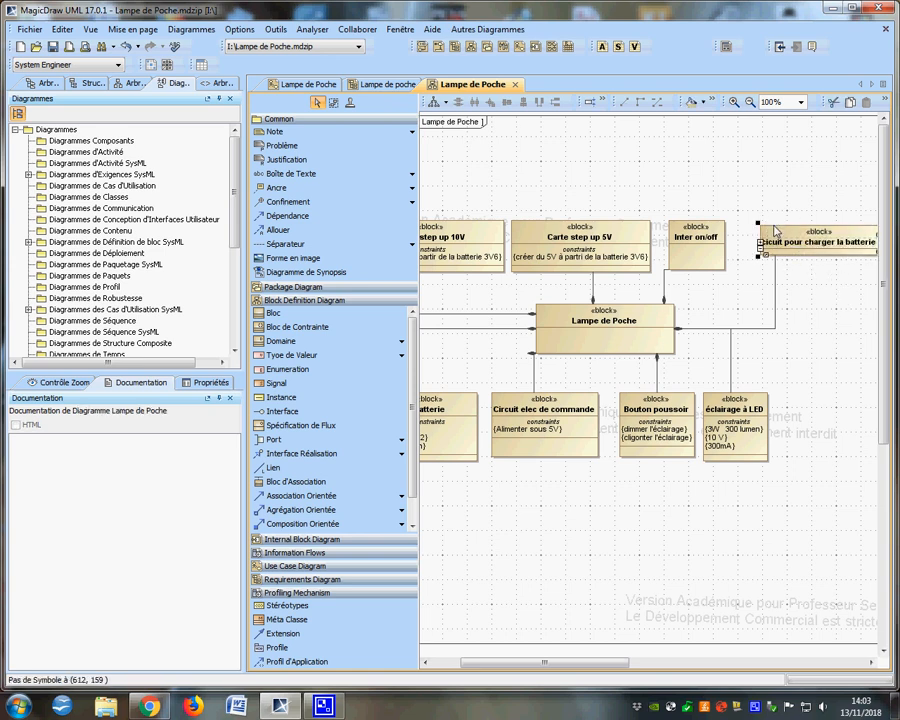
left_click_drag(773, 233, 748, 229)
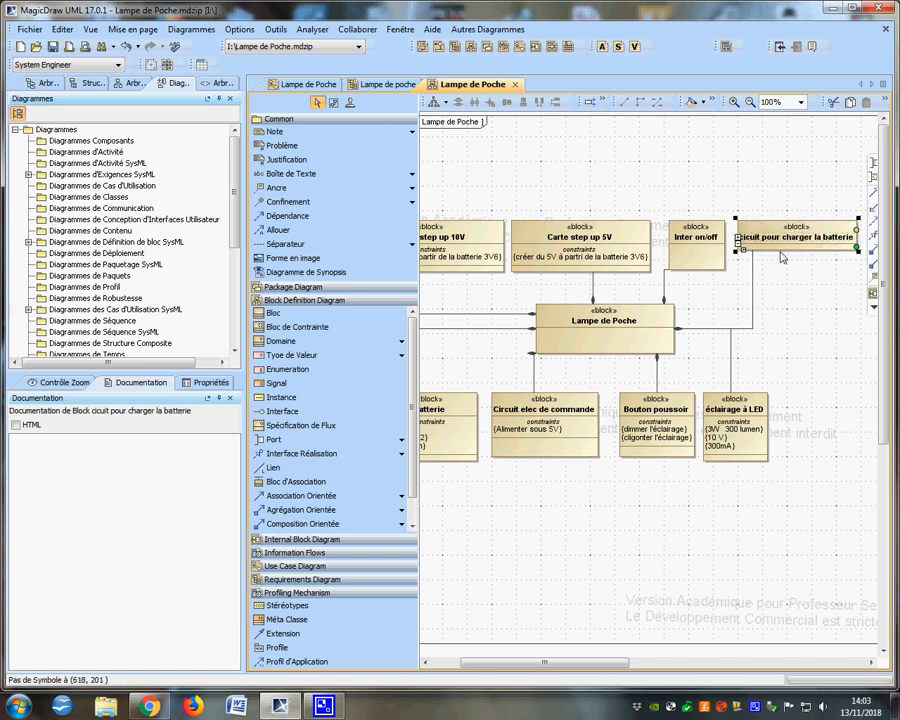
left_click(857, 247)
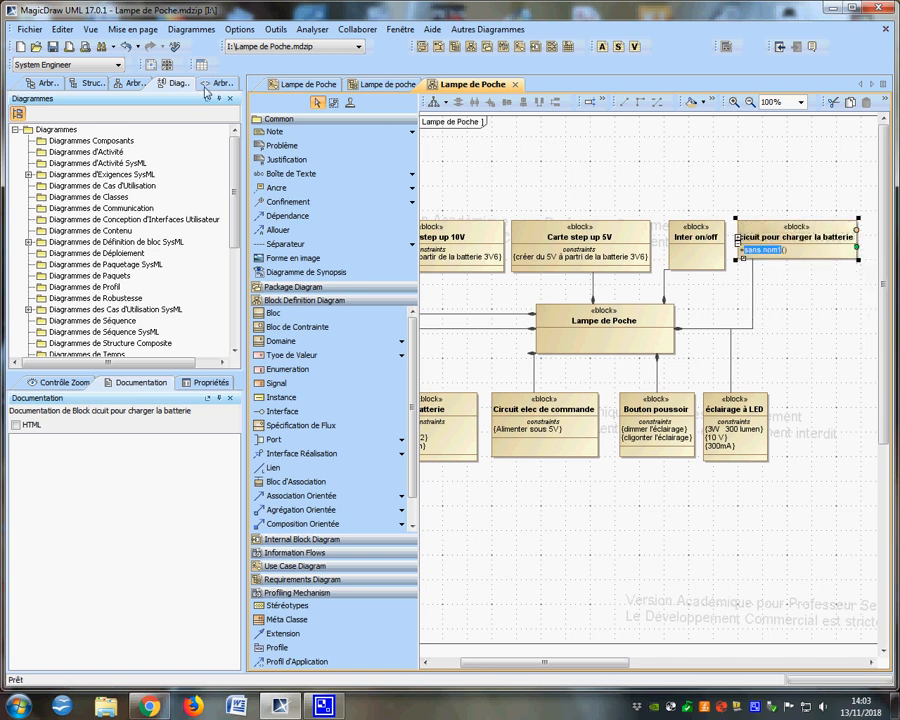
left_click(126, 48)
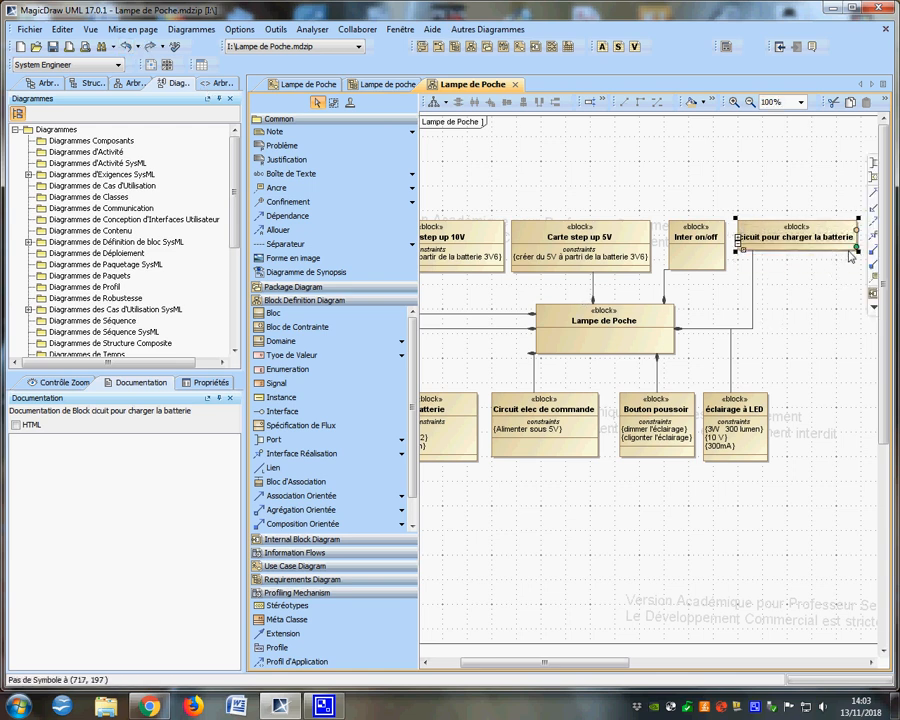
left_click_drag(857, 250, 857, 271)
left_click(832, 305)
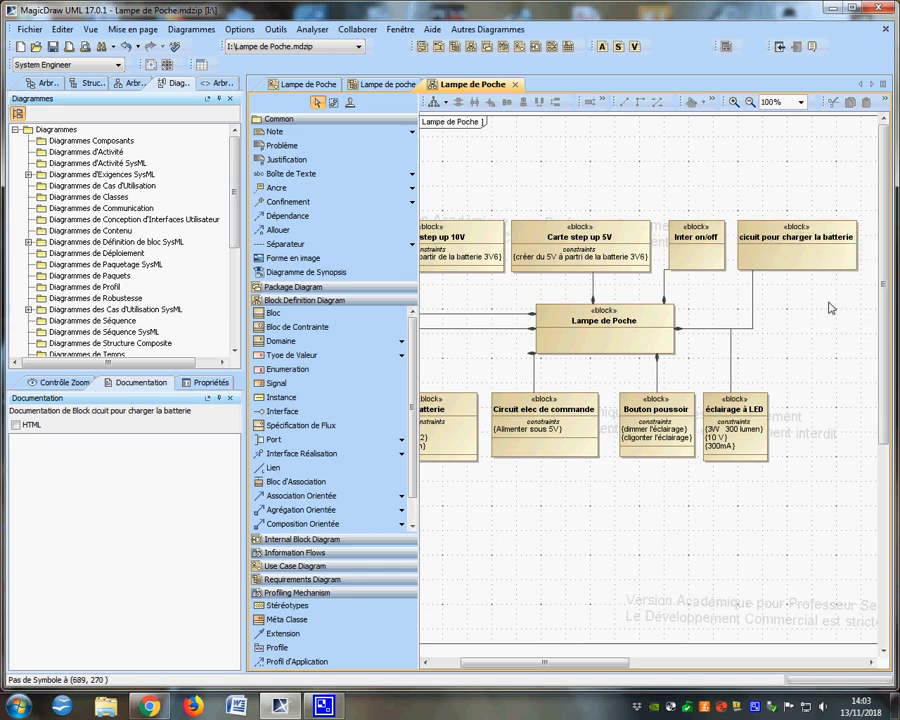
- Add the constraint "connectrique mini usb" to the cicuit pour charger la batterie block
left_click(769, 268)
right_click(769, 268)
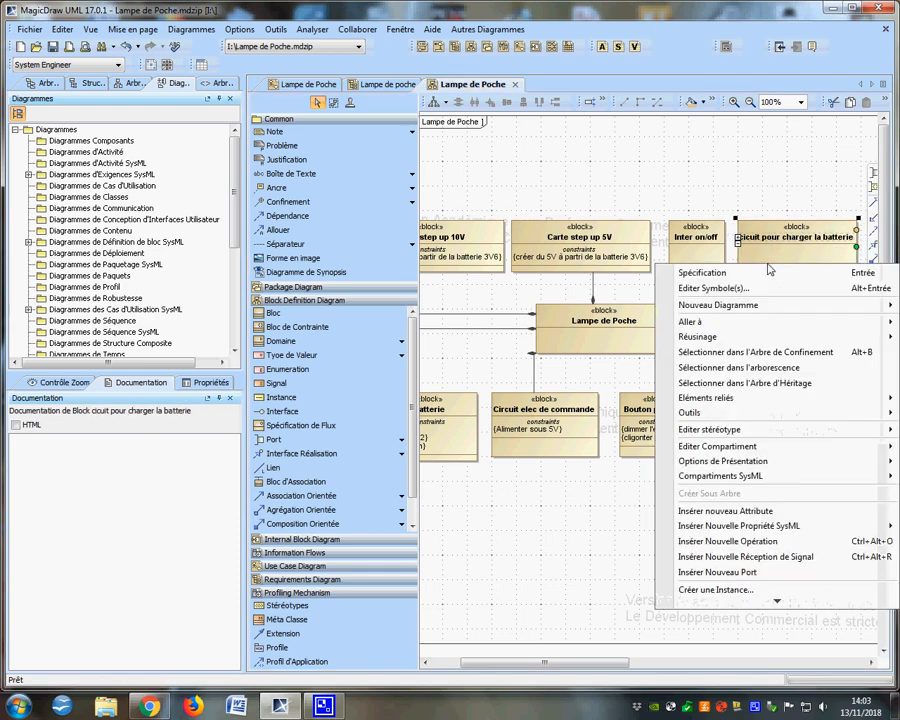
left_click(711, 274)
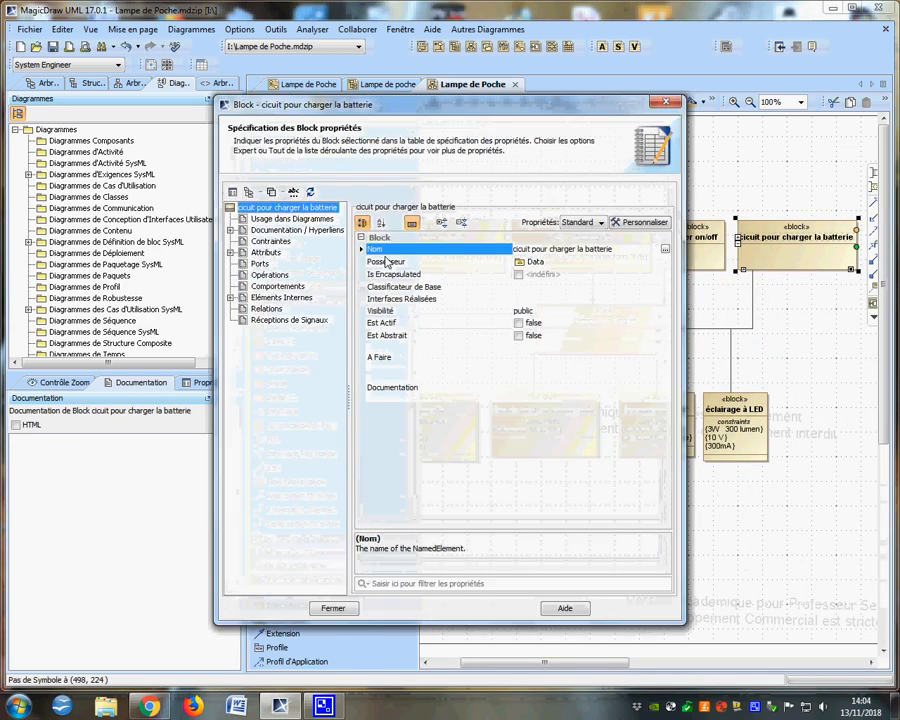
left_click(263, 242)
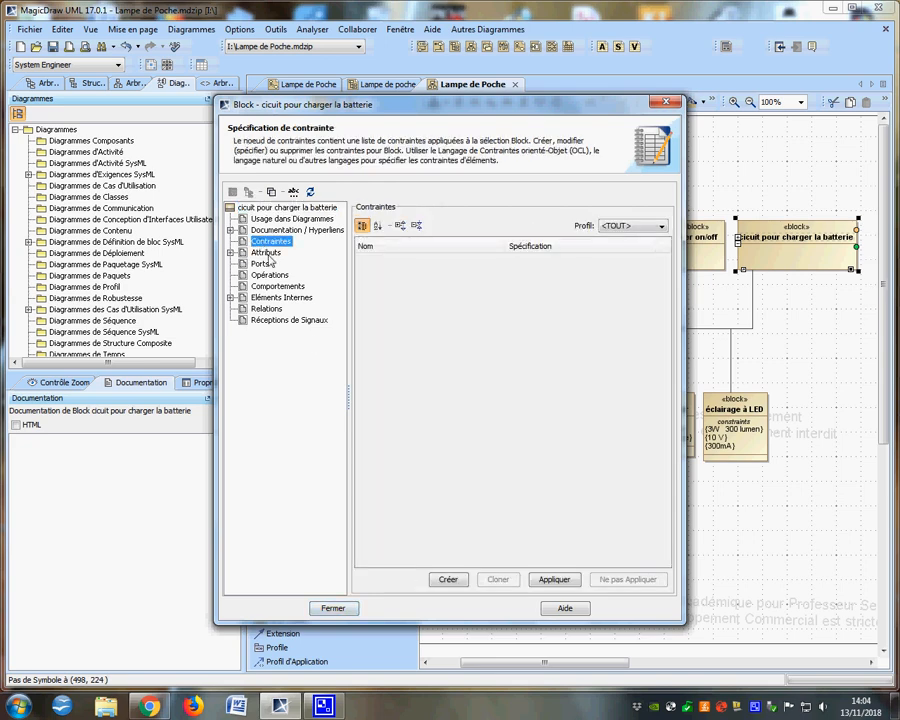
left_click(447, 579)
left_click(350, 613)
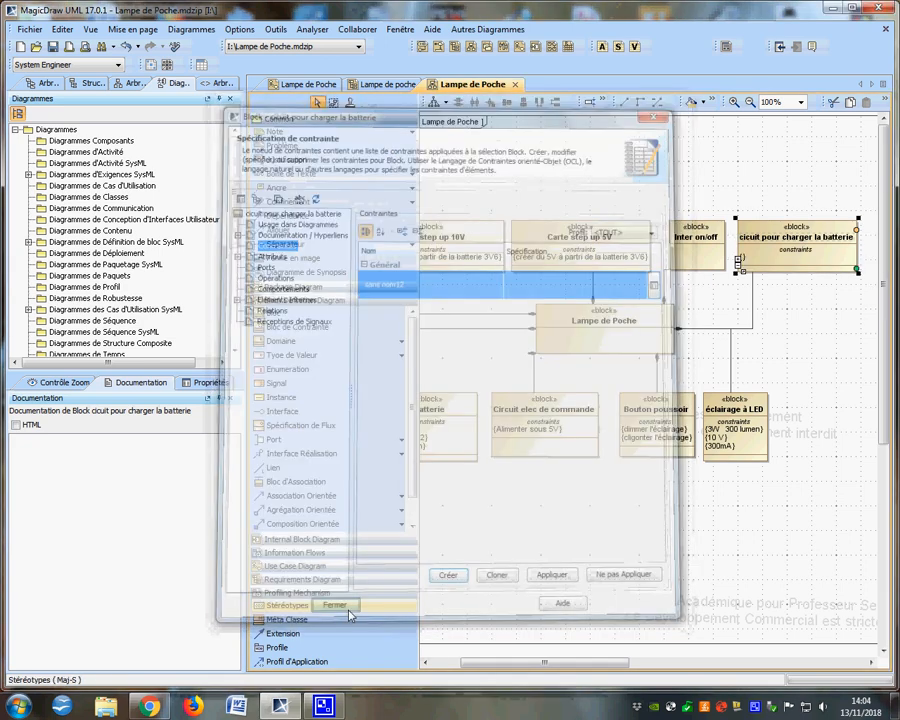
left_click(742, 261)
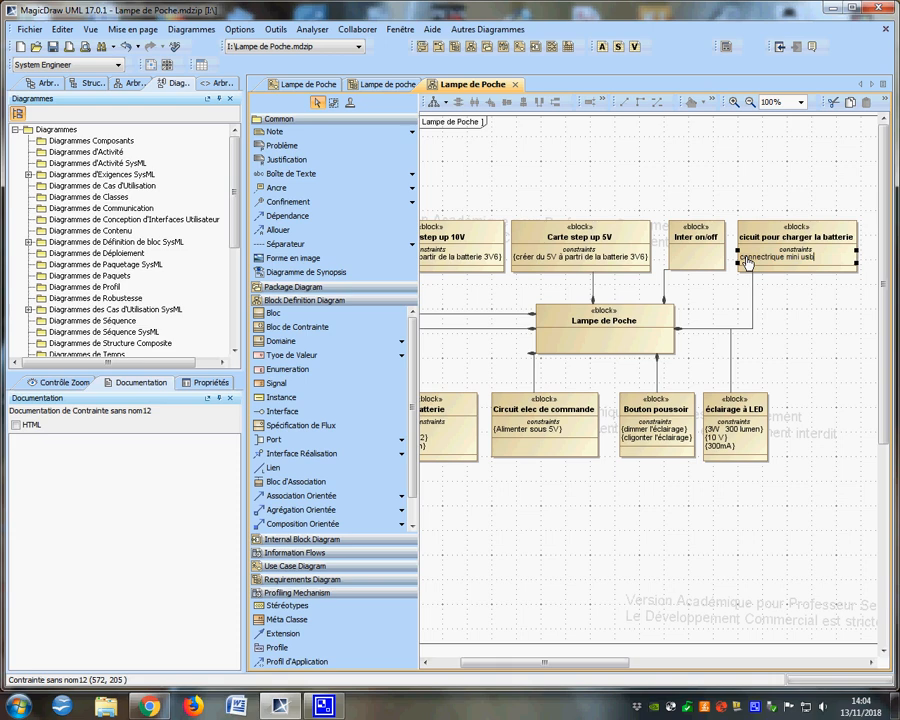
left_click(799, 355)
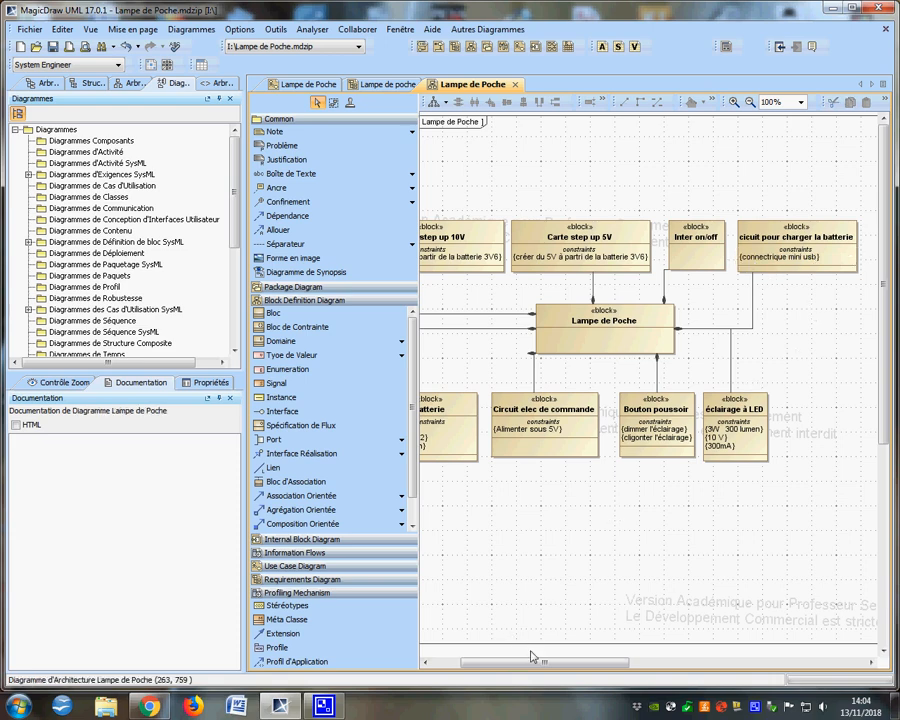
- Create three additional empty constraints in the Circuit elec de commande block's specification
left_click_drag(536, 663, 508, 660)
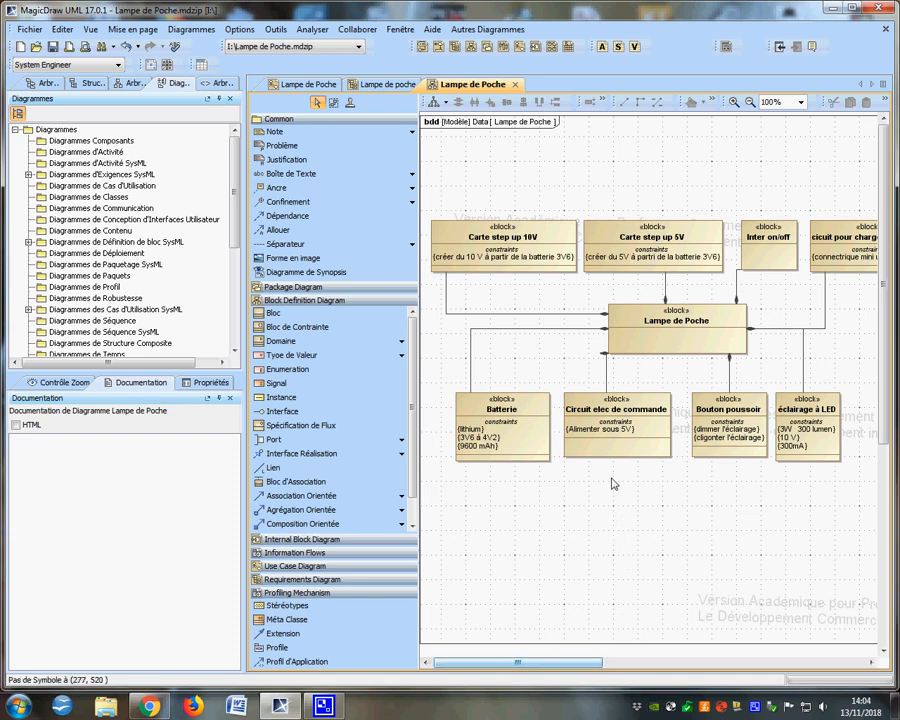
left_click(613, 438)
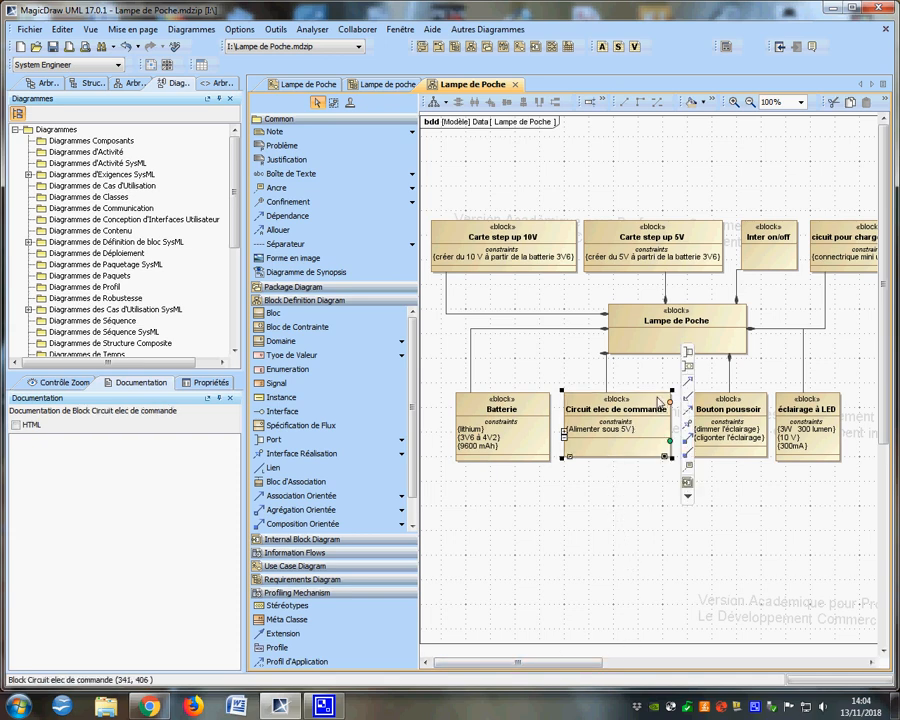
right_click(588, 457)
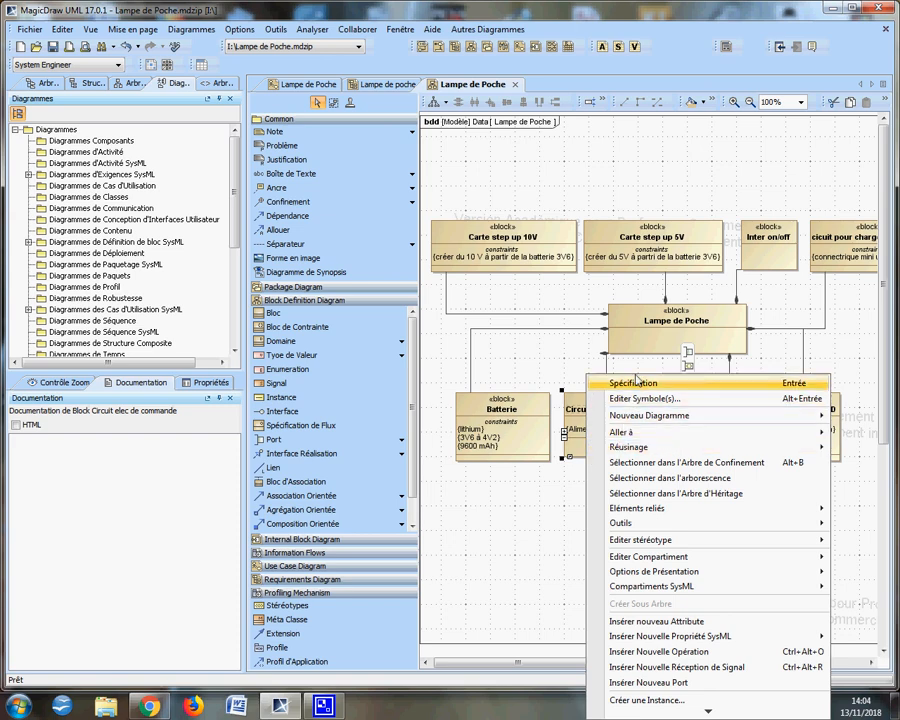
left_click(639, 378)
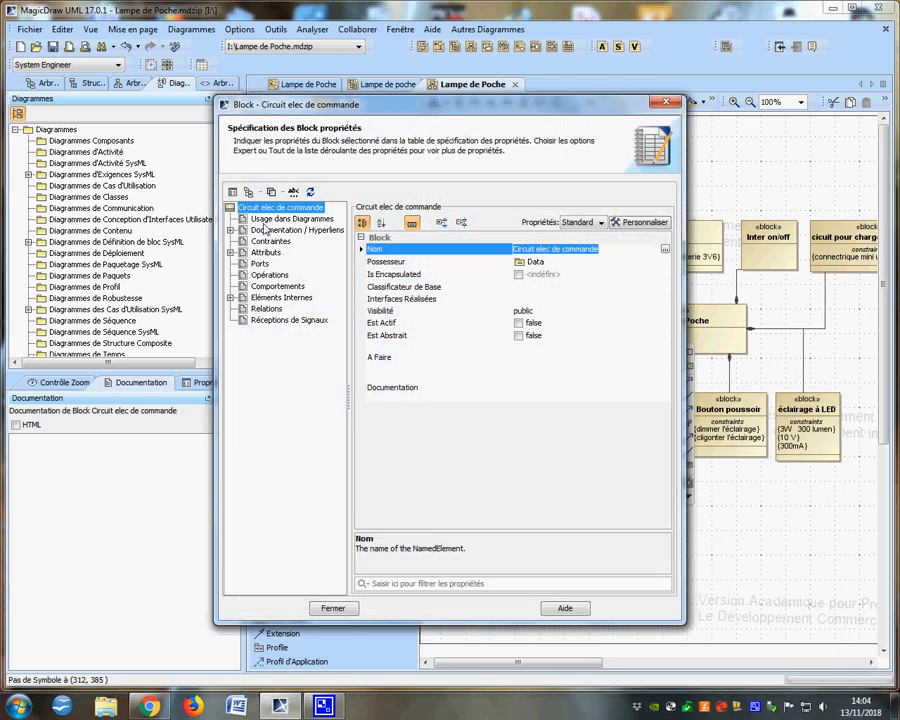
left_click(268, 241)
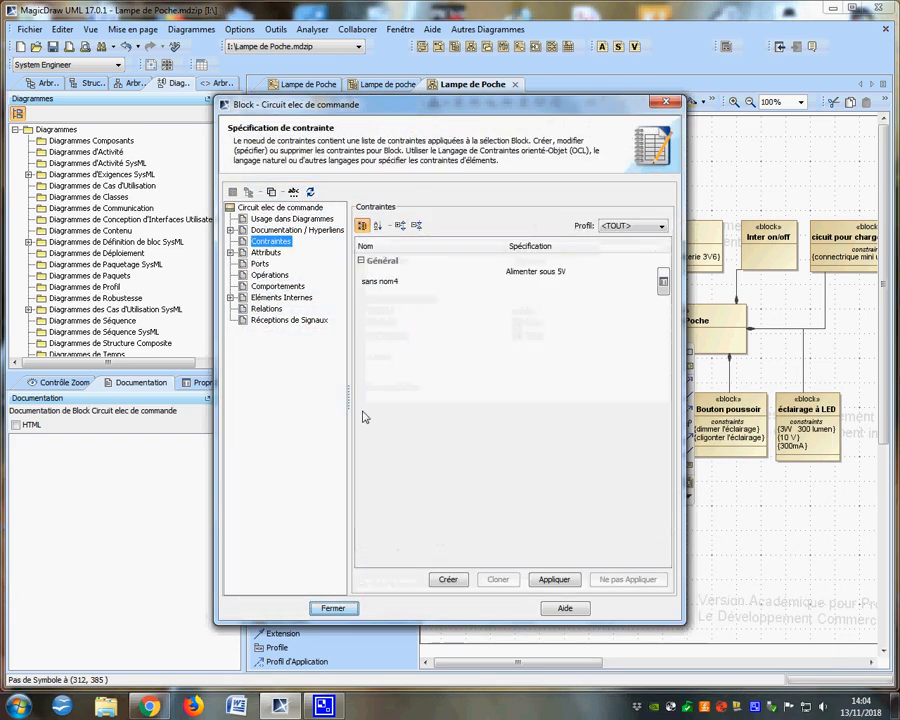
left_click(437, 583)
left_click(437, 583)
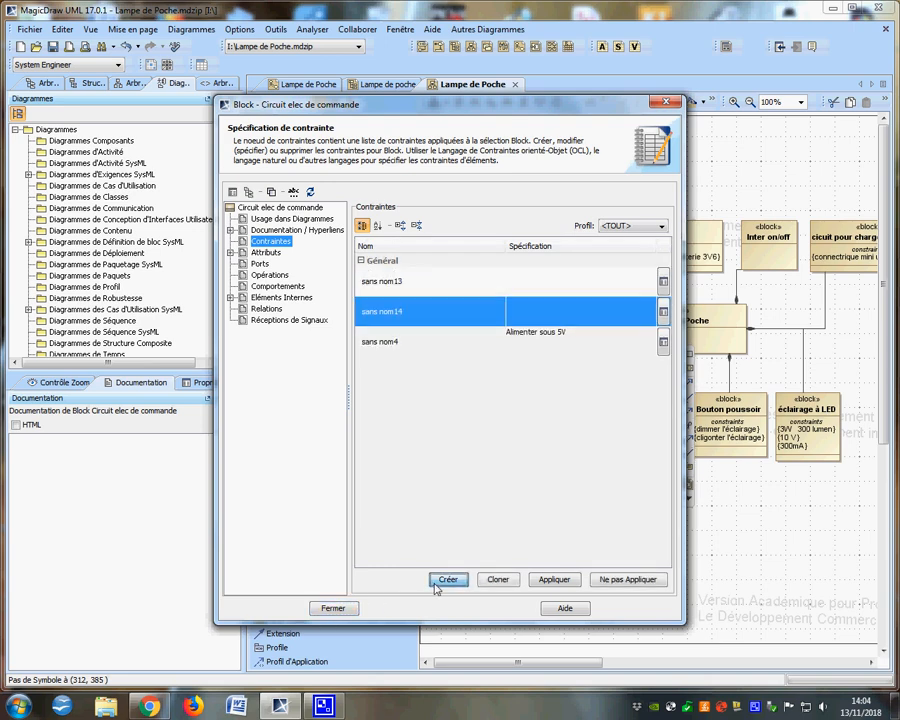
left_click(437, 583)
left_click(333, 608)
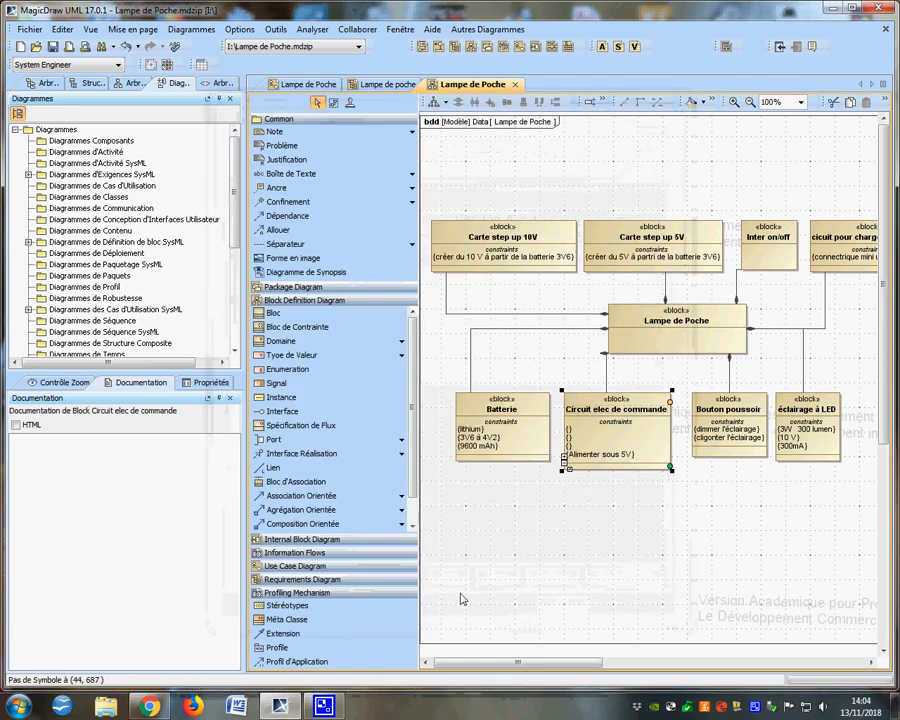
- Fill the first empty constraint of Circuit elec de commande with "dimmer l'éclairage"
left_click(571, 433)
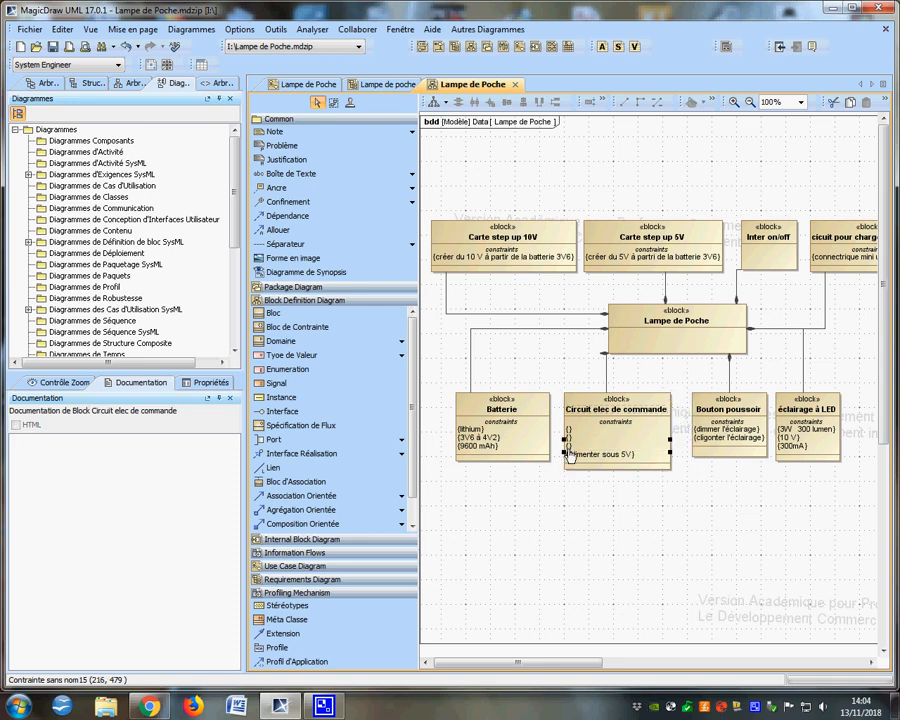
double_click(571, 433)
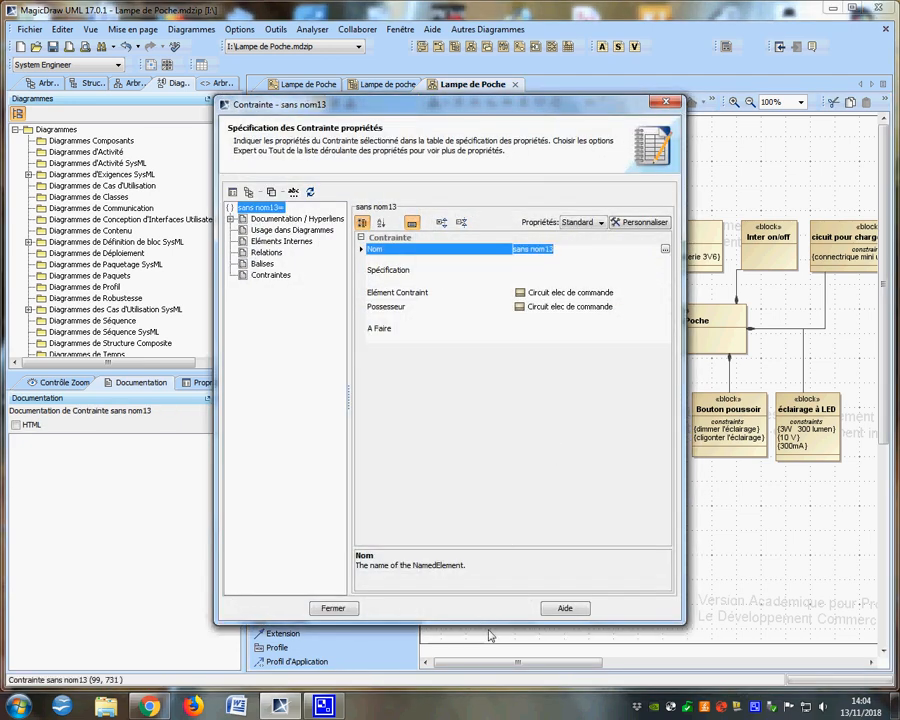
left_click(334, 607)
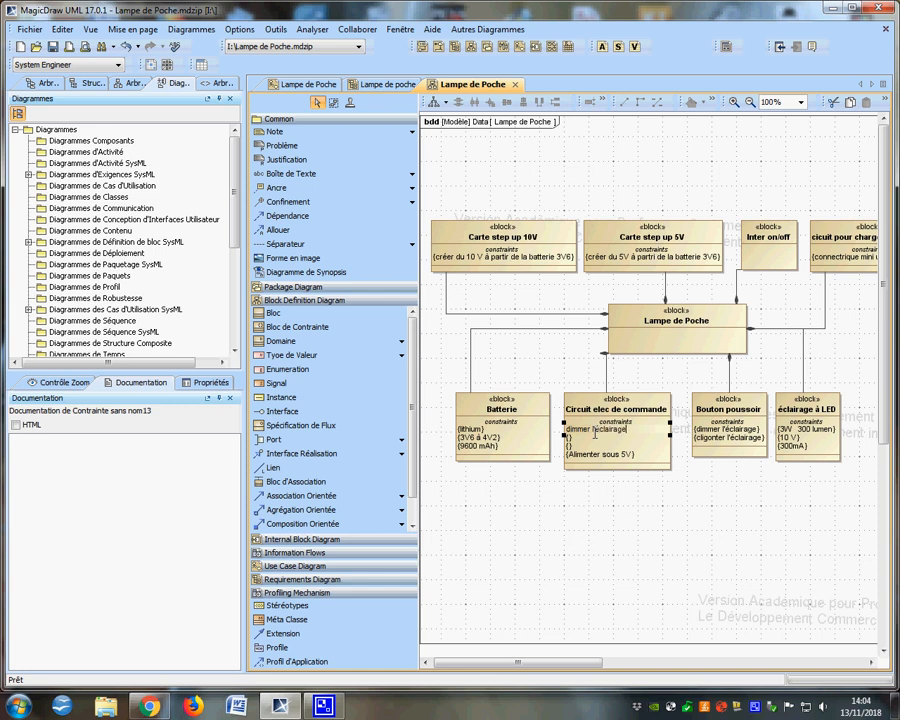
key("Return")
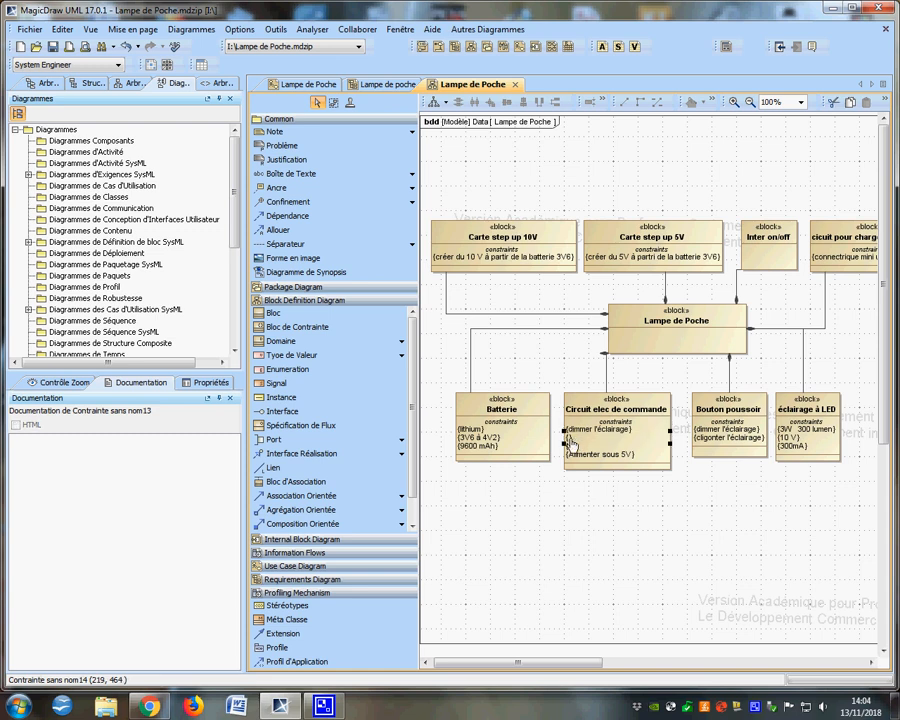
- Fill the second and third constraints of Circuit elec de commande with "capter la luminosité" and "surveiller la tension batterie"
left_click(572, 443)
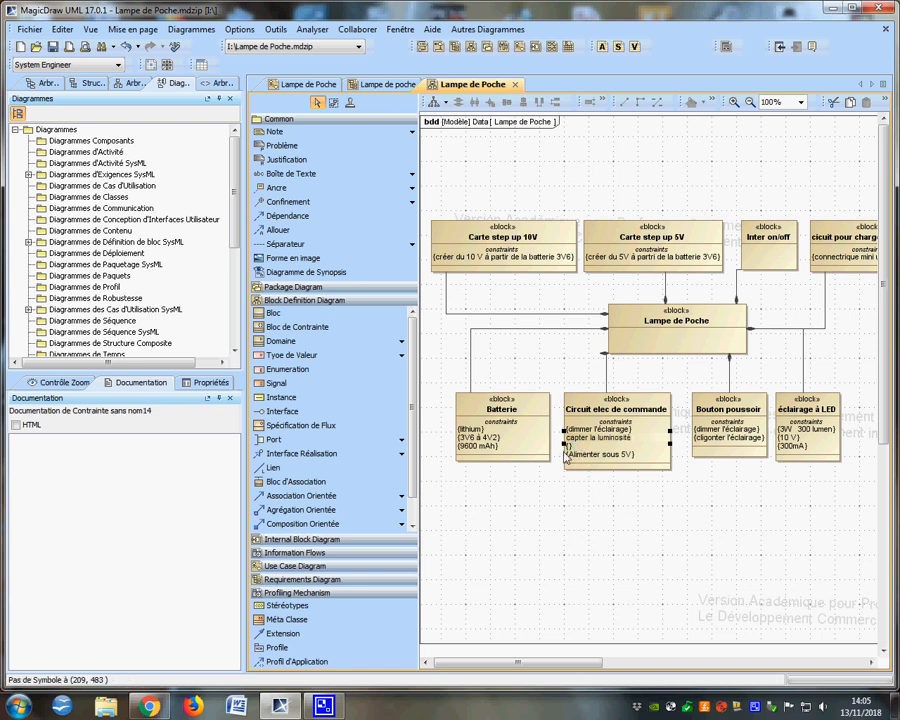
left_click(570, 451)
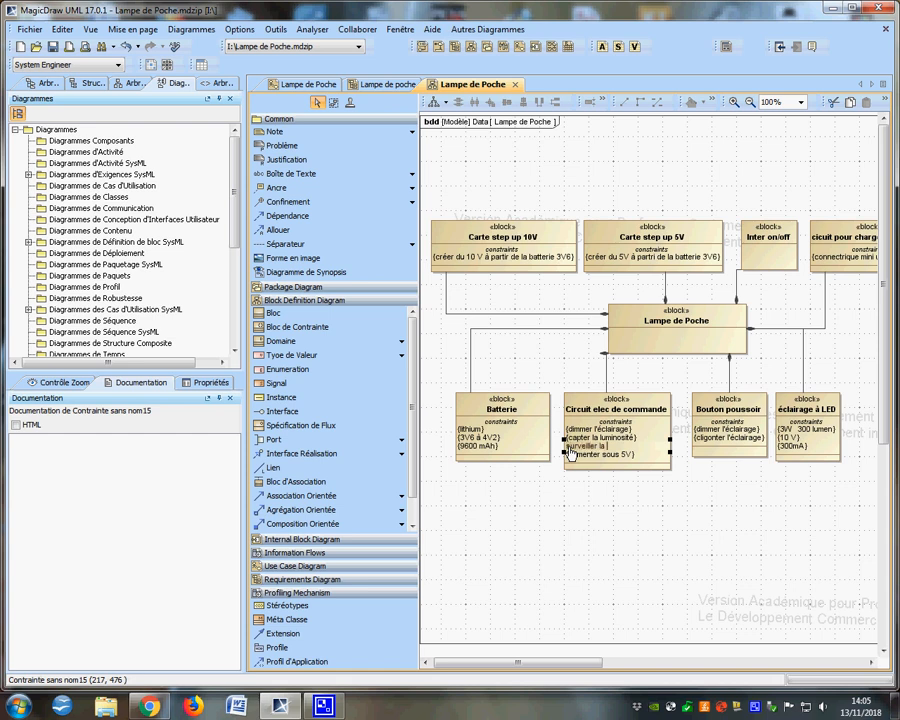
type("ension batterie}")
left_click(606, 515)
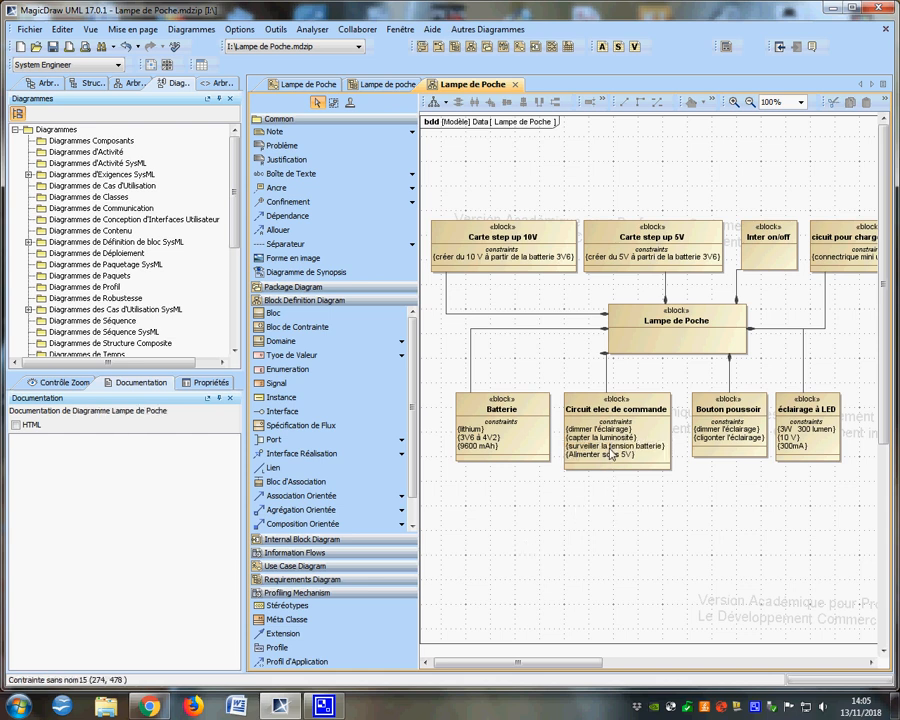
- Create two additional empty constraints in the Circuit elec de commande block's specification
left_click(612, 424)
right_click(612, 424)
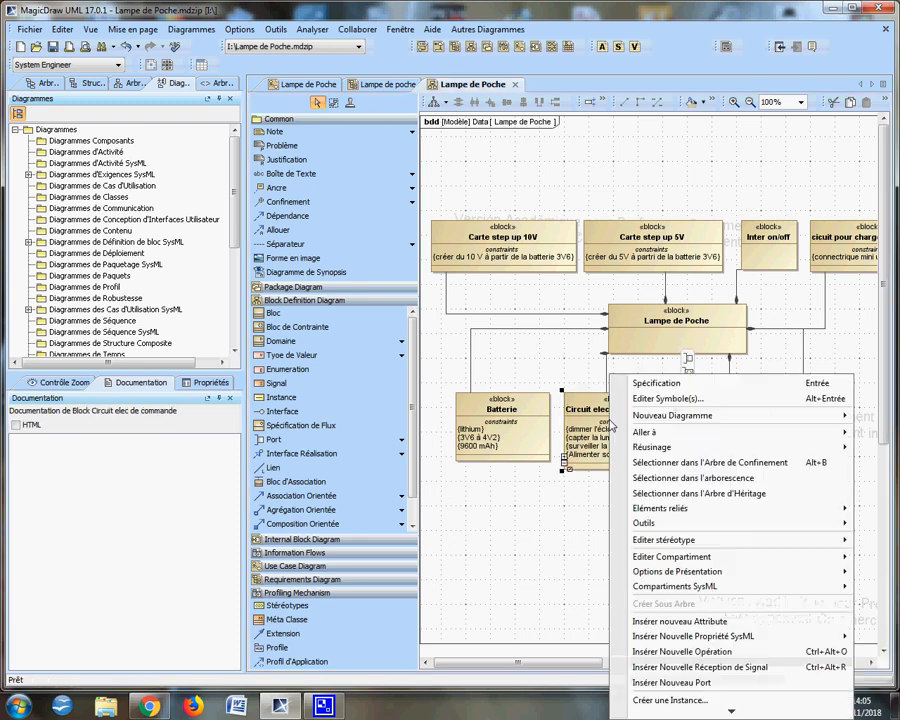
left_click(656, 386)
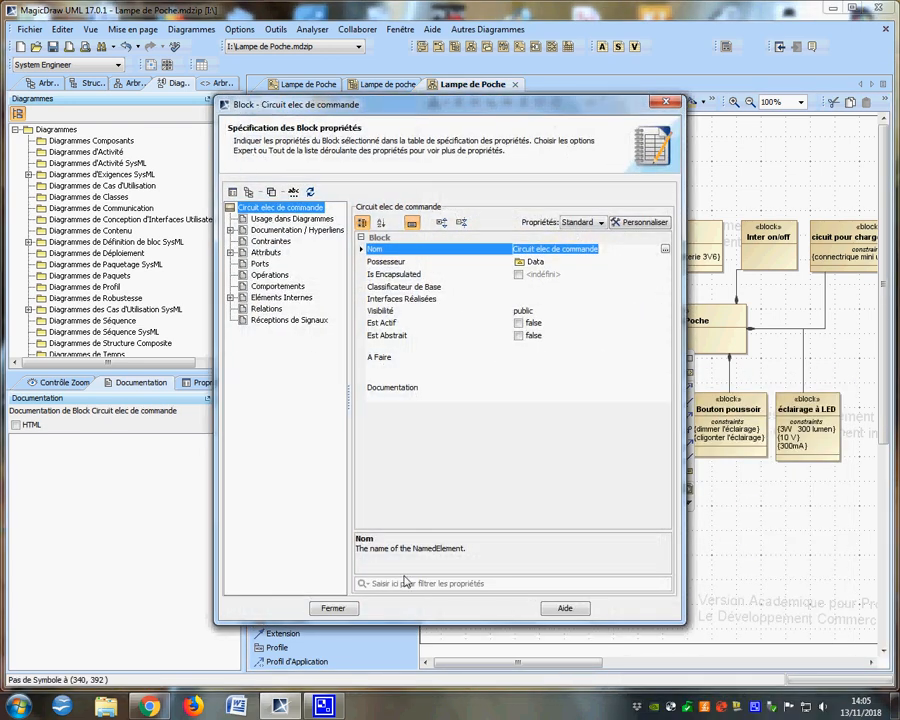
left_click(274, 242)
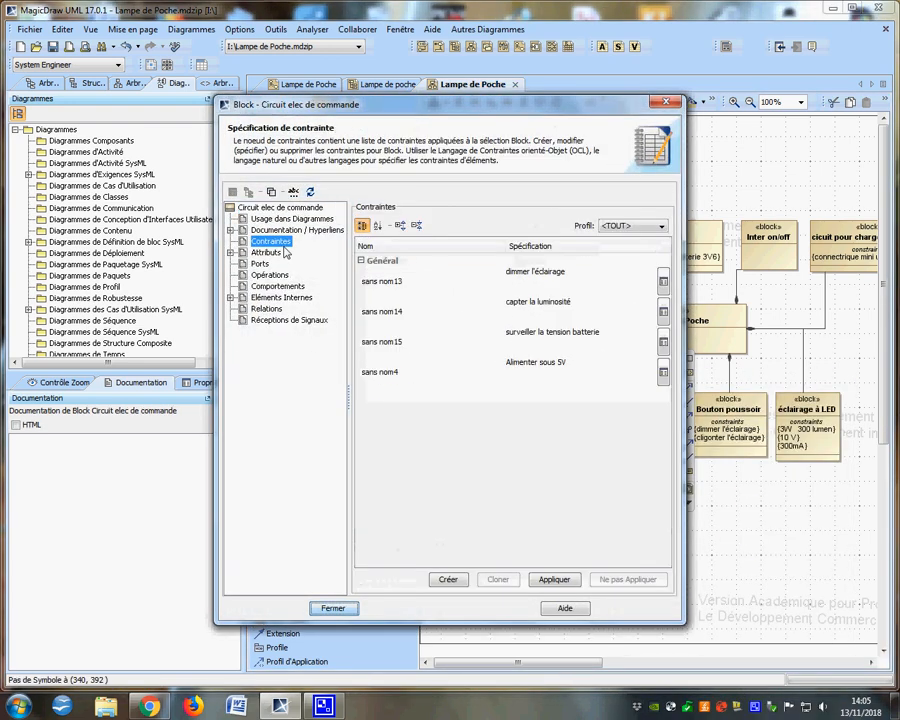
left_click(446, 580)
left_click(446, 580)
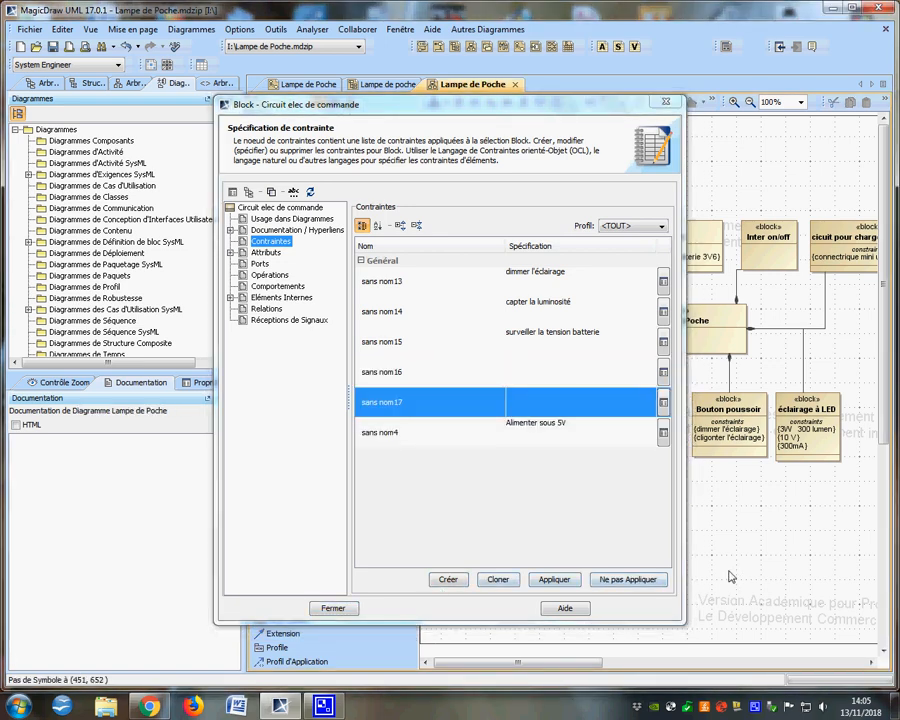
left_click(333, 608)
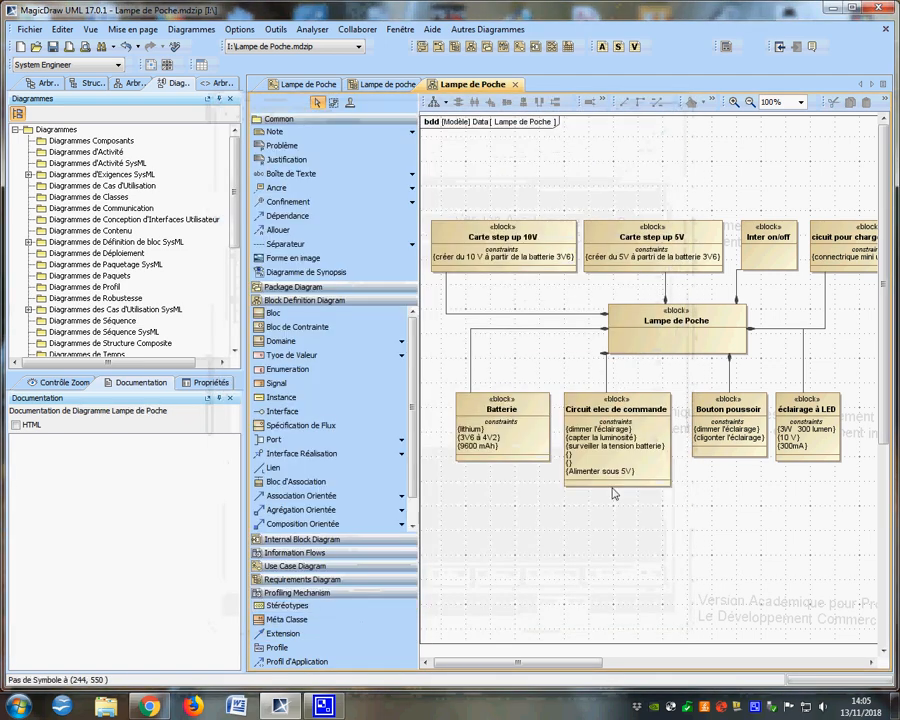
- In Circuit elec de commande, fill the fourth constraint with "autoriser ou non la tension batterie" and change the first to "dimmer ou/et clignoter l'éclairage"
left_click(569, 461)
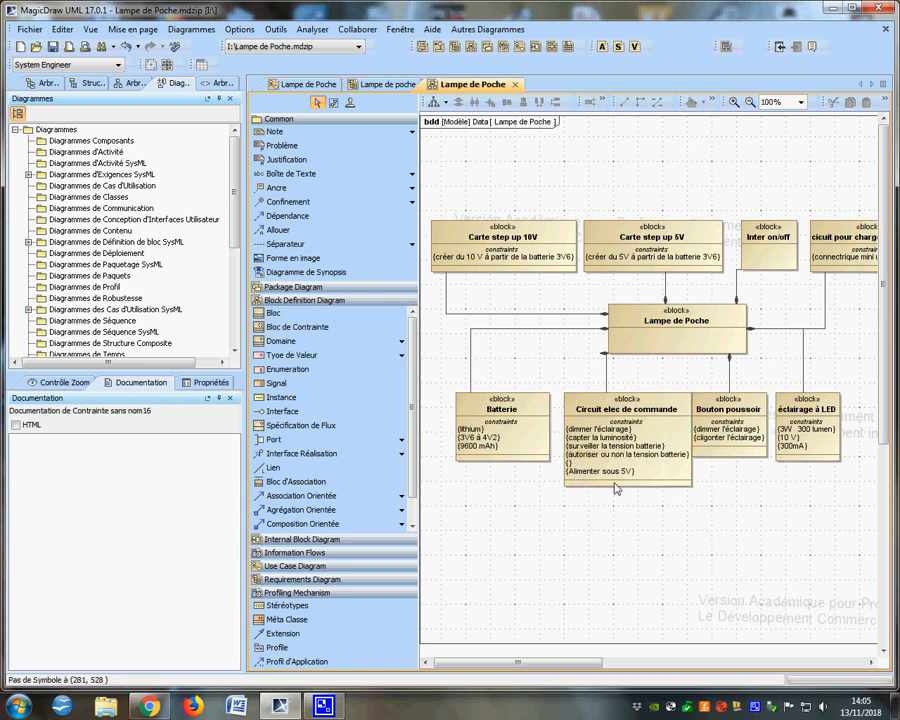
left_click(615, 503)
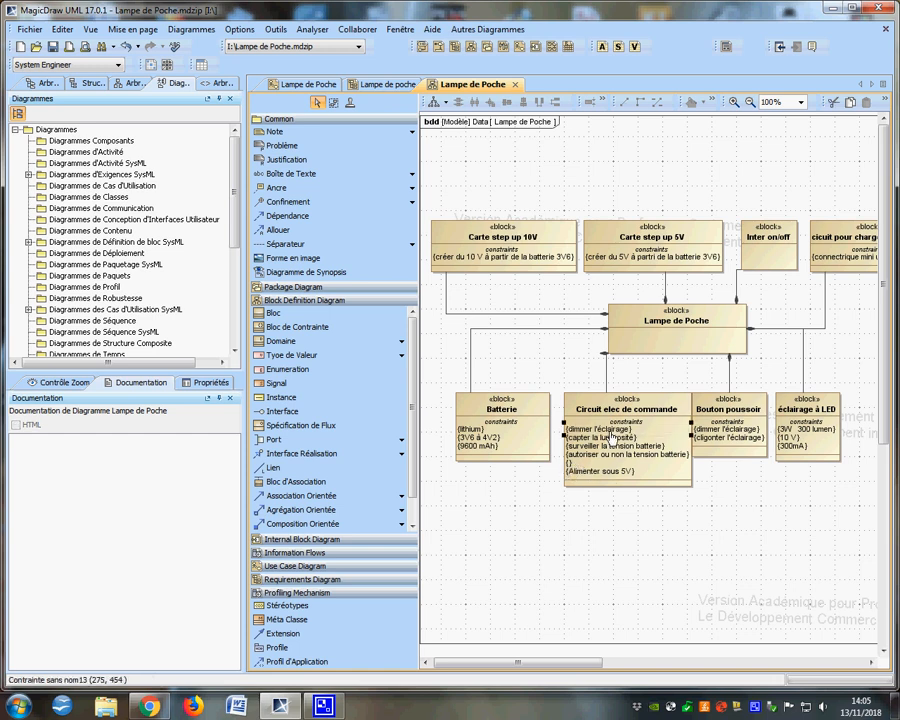
left_click(611, 437)
left_click(611, 435)
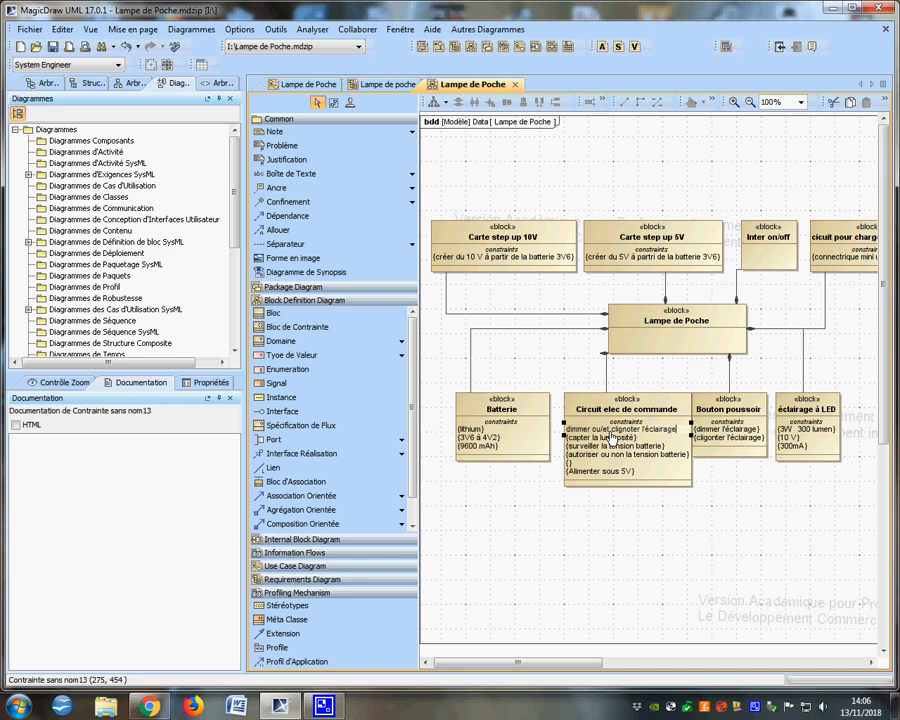
left_click(652, 547)
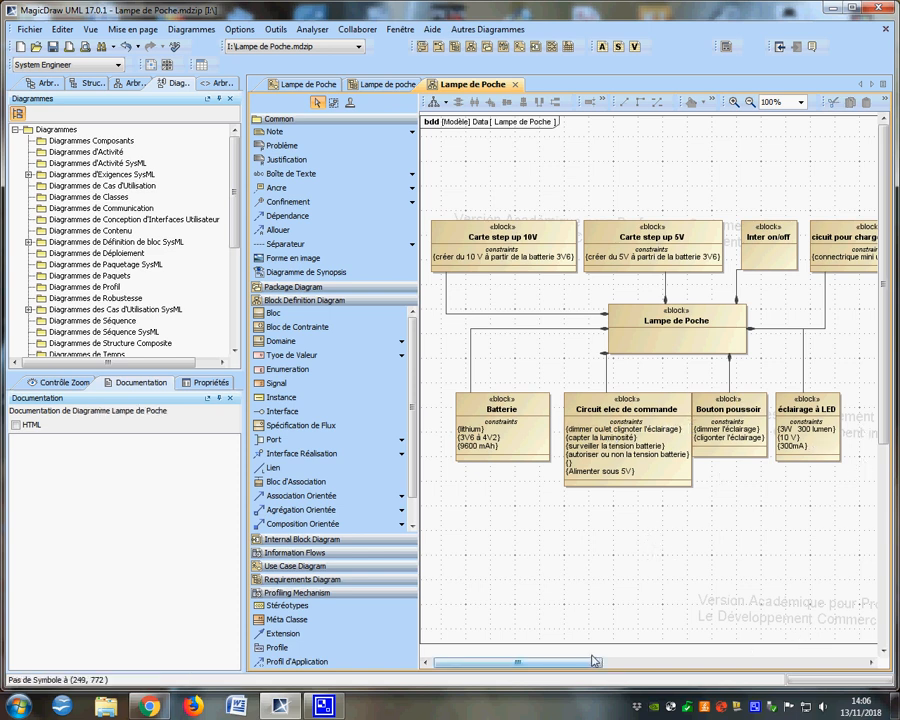
- Shift the Bouton poussoir and éclairage à LED blocks slightly to the right, leaving gaps between them and Circuit elec de commande
left_click_drag(594, 670, 614, 667)
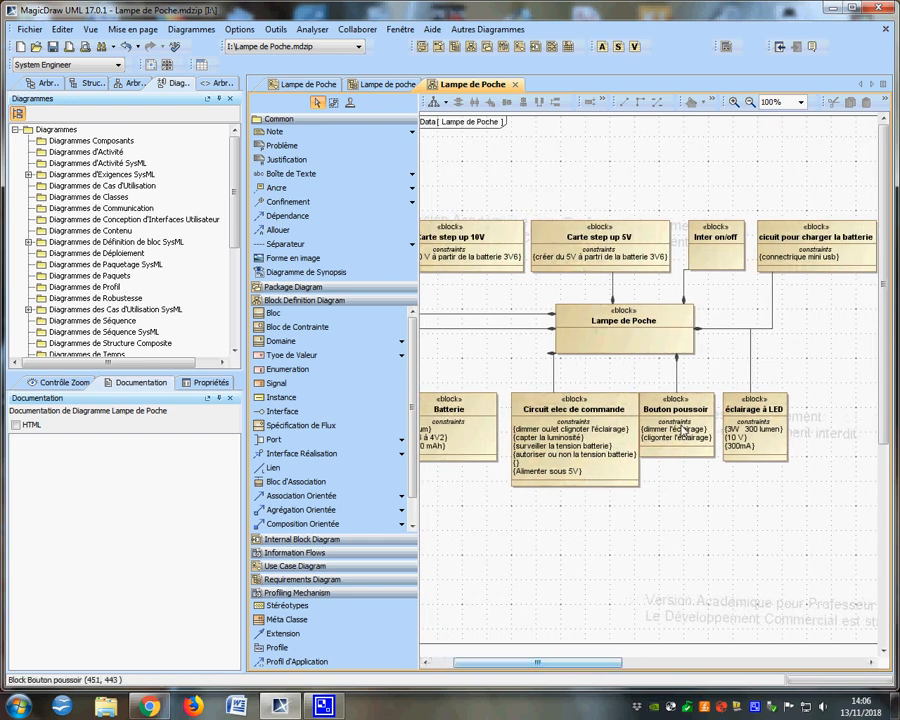
left_click(667, 399)
left_click_drag(667, 399, 678, 399)
left_click(698, 518)
left_click(737, 411)
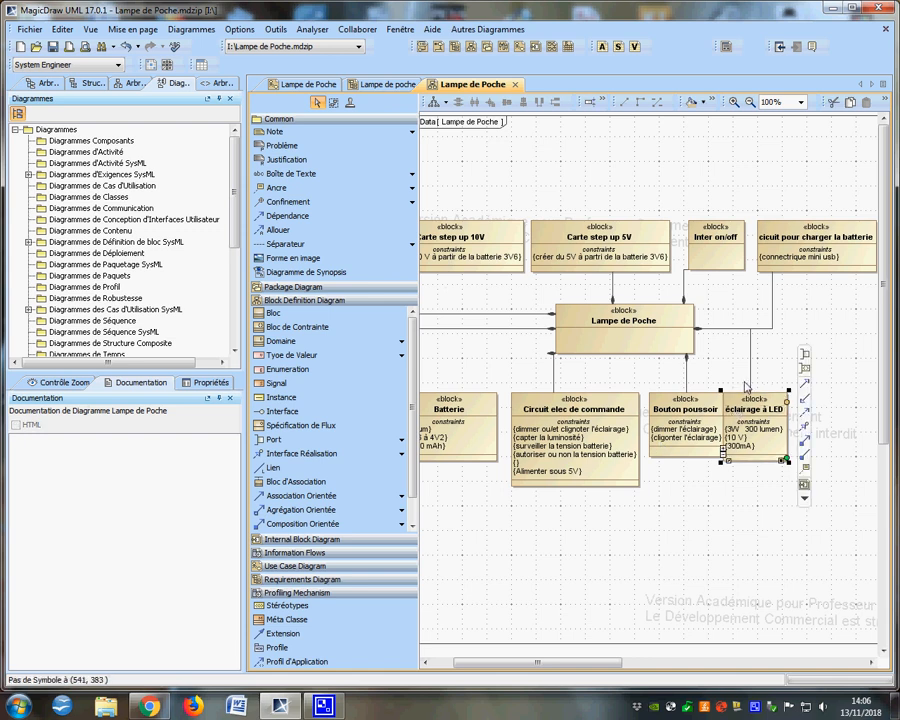
left_click_drag(745, 396, 750, 397)
left_click(751, 490)
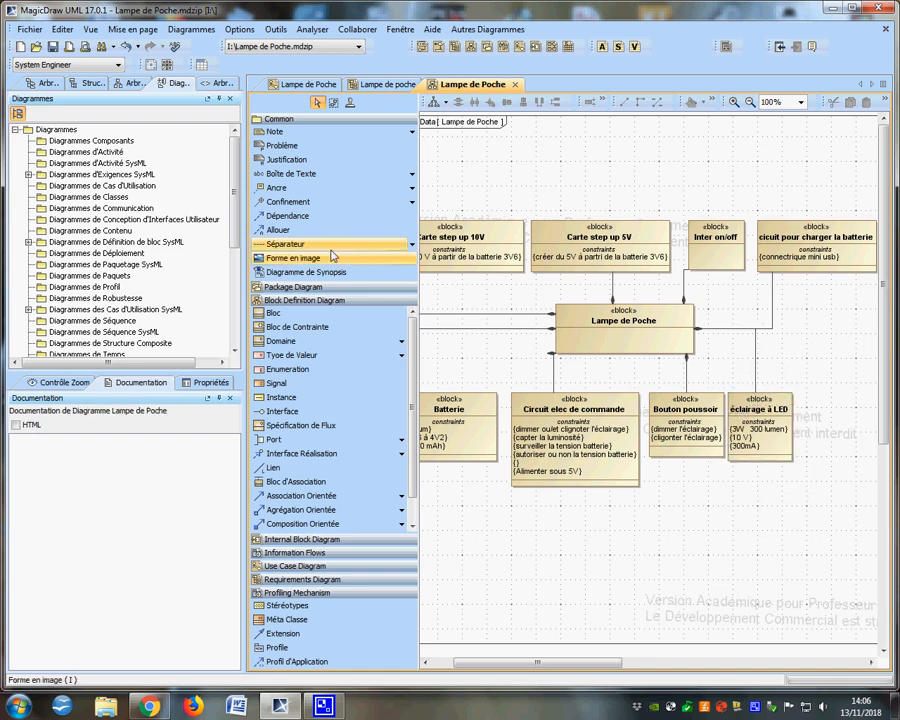
- Create an LDR block to the right of éclairage à LED, linked by composition to Lampe de Poche
left_click(679, 340)
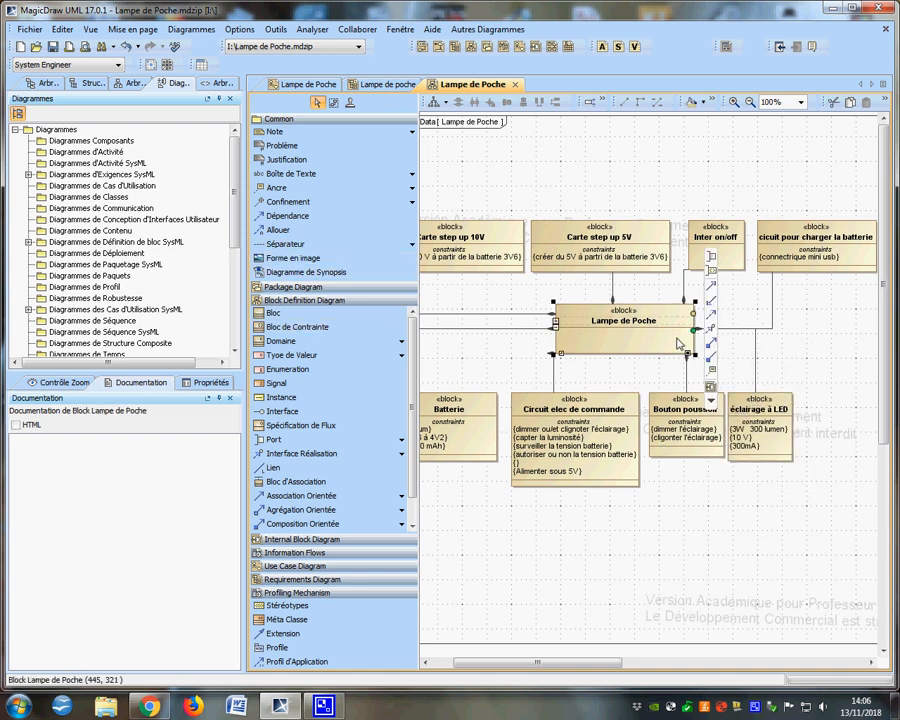
left_click(713, 359)
left_click(826, 416)
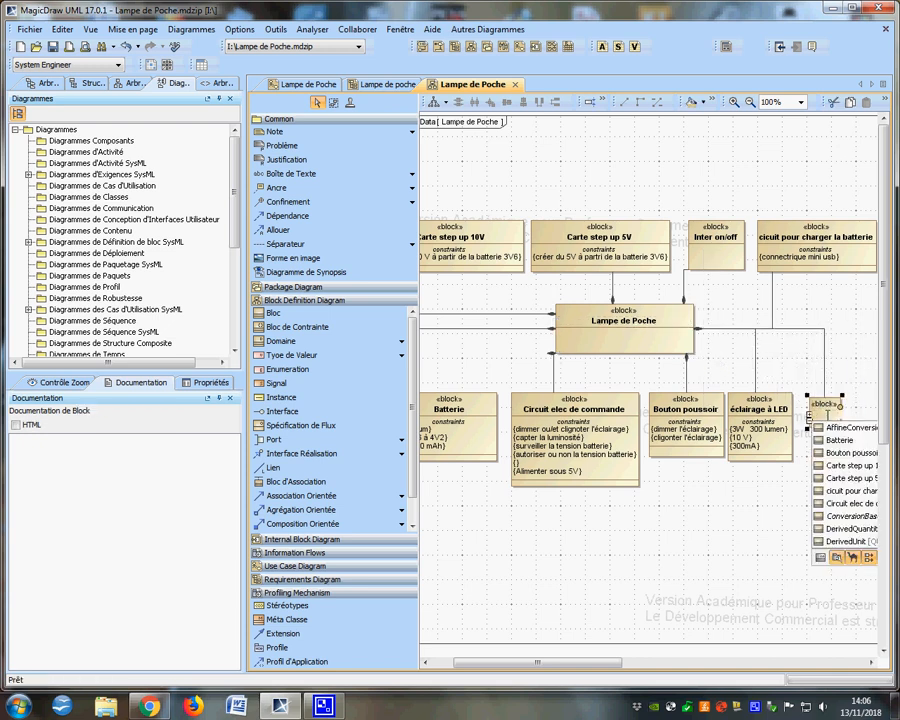
type("LDR")
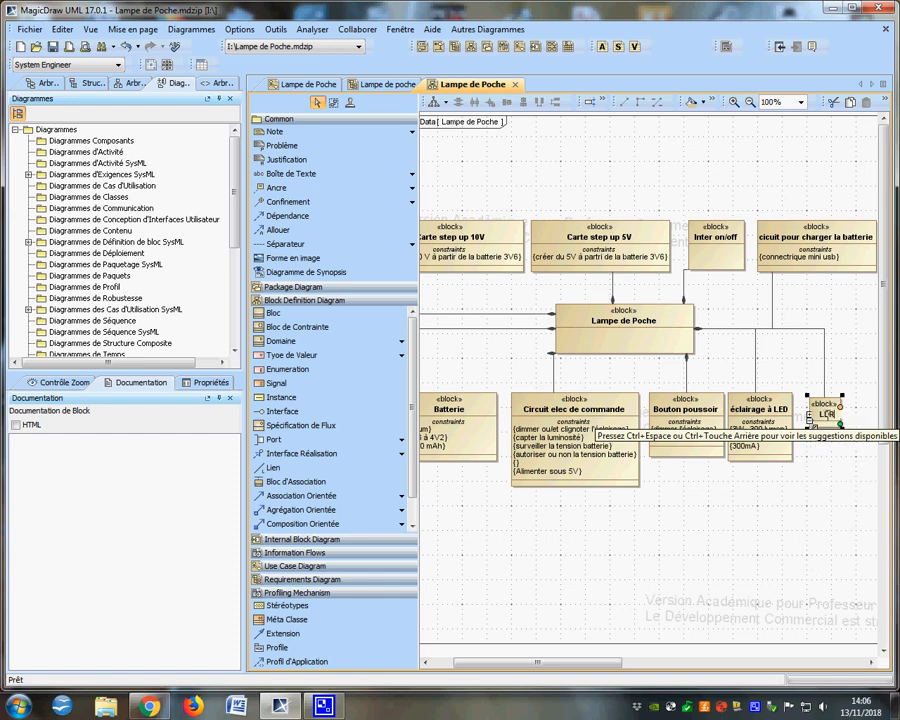
key("Return")
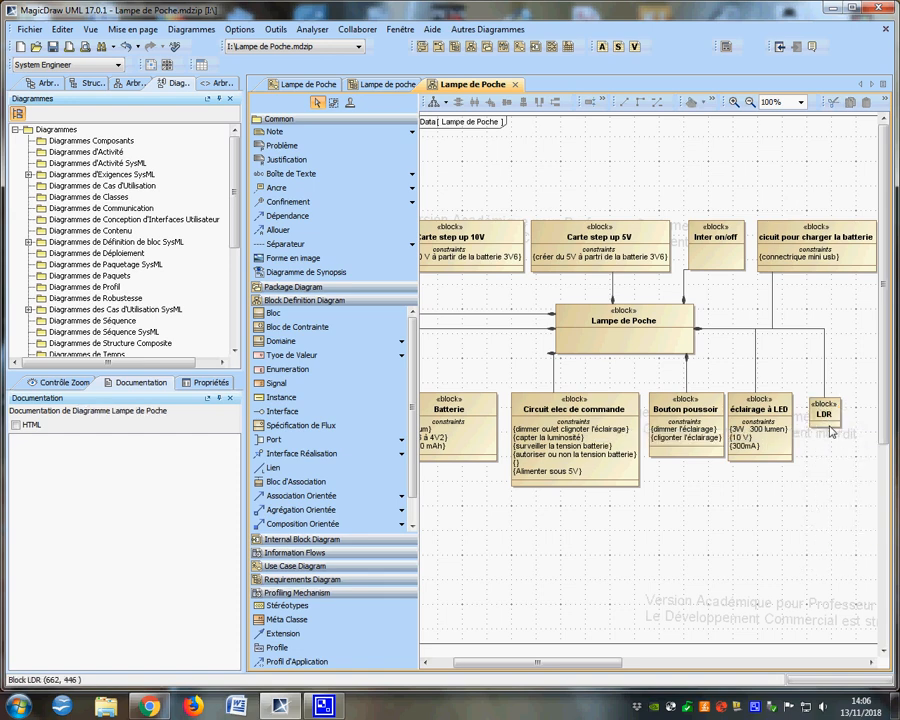
- Add the constraint "capter la luminosité" to the LDR block
right_click(830, 431)
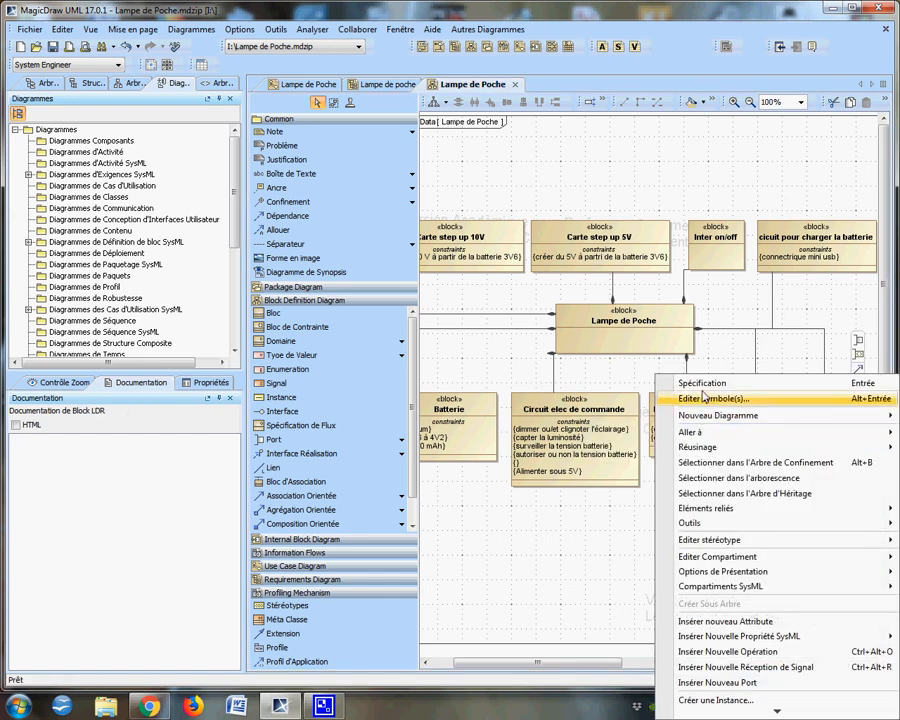
left_click(703, 386)
left_click(270, 241)
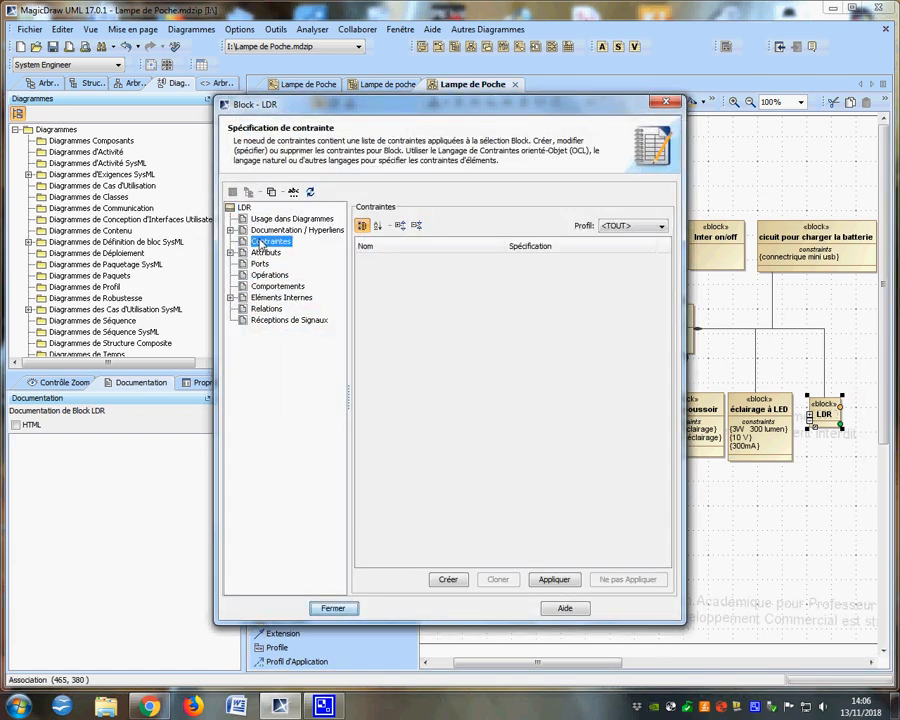
left_click(448, 579)
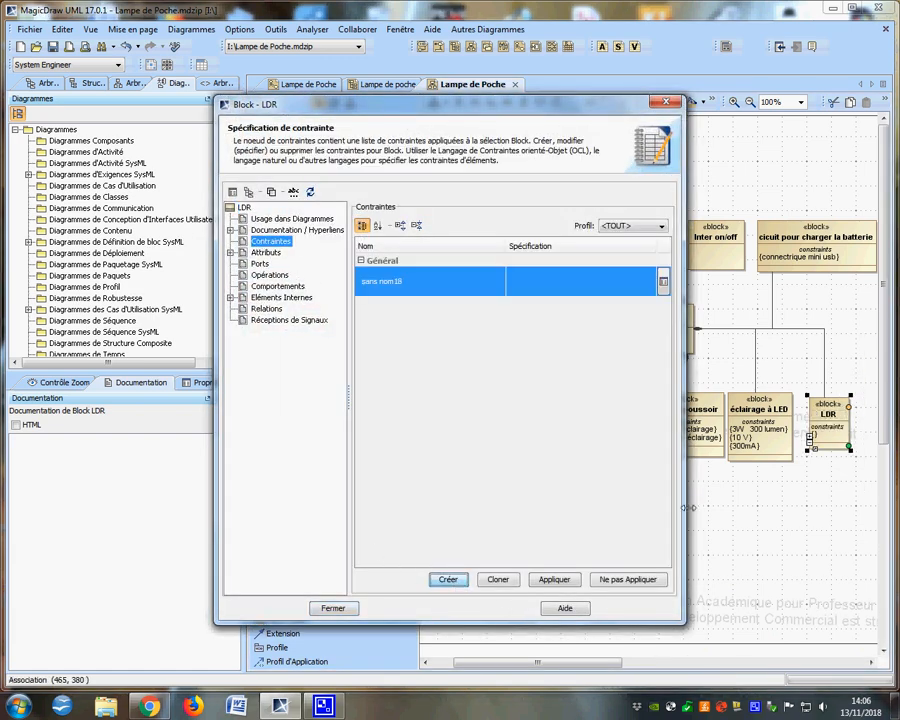
left_click(818, 436)
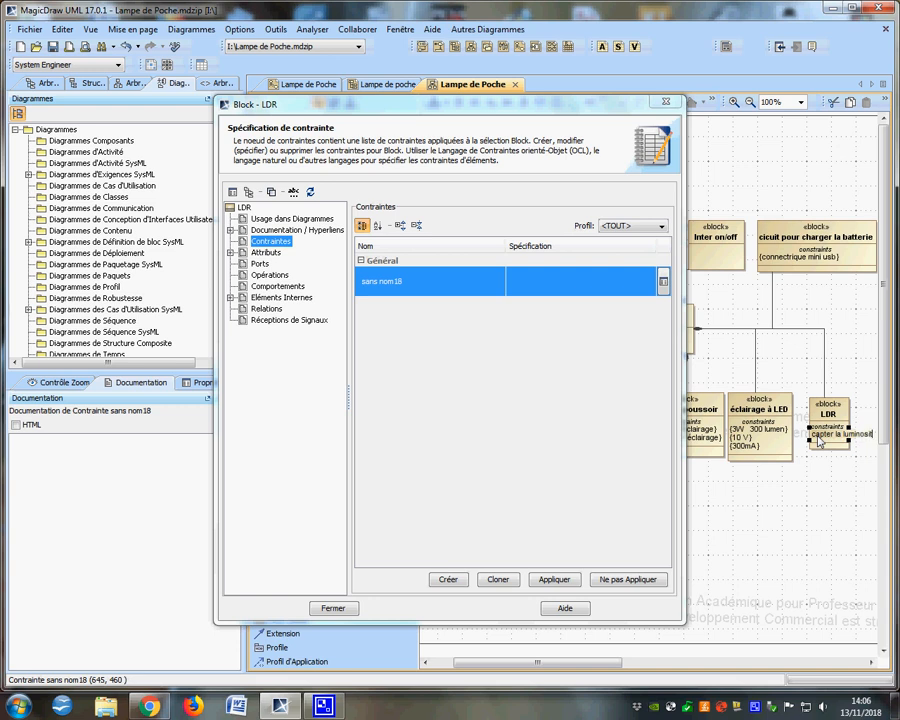
key("Return")
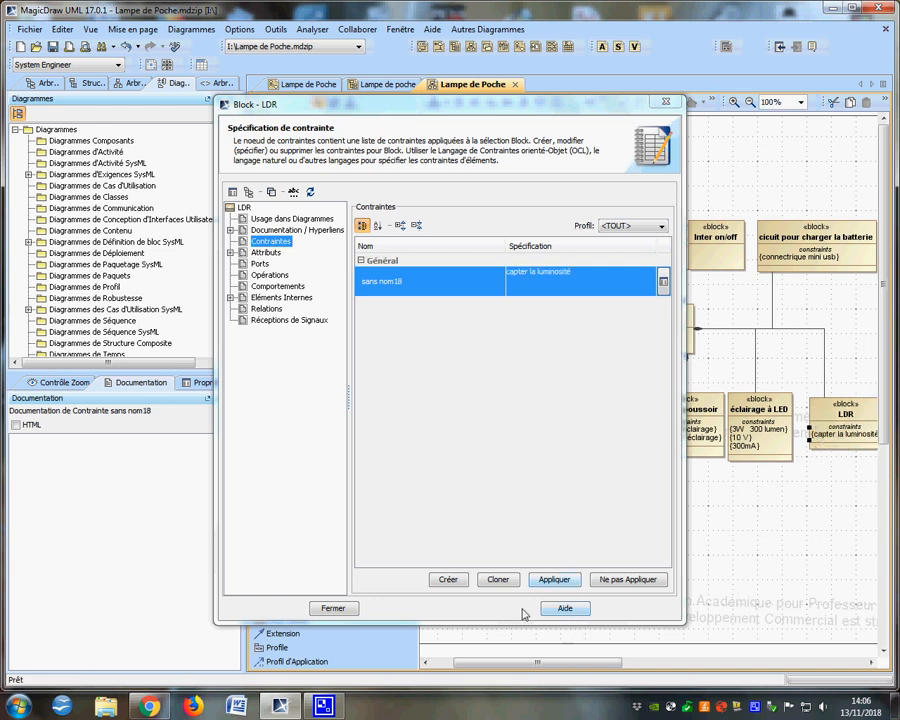
left_click(350, 608)
- Create a block named "boitier" below the Batterie block, linked by composition to Lampe de Poche
mouse_move(586, 662)
left_mouse_down()
mouse_move(596, 664)
mouse_move(480, 660)
mouse_move(631, 642)
mouse_move(595, 643)
left_mouse_up()
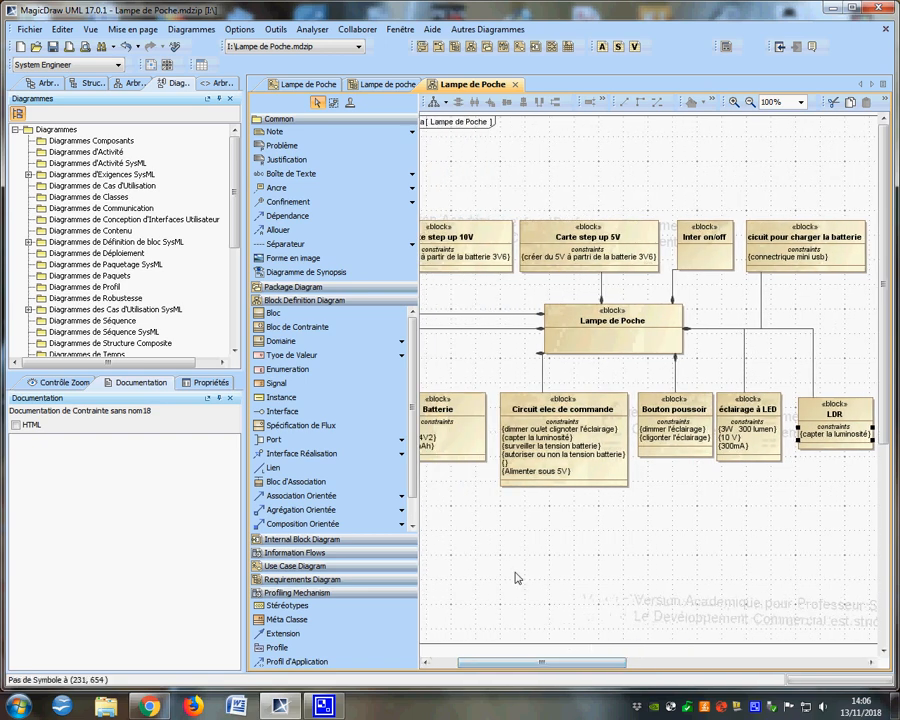
left_click(595, 337)
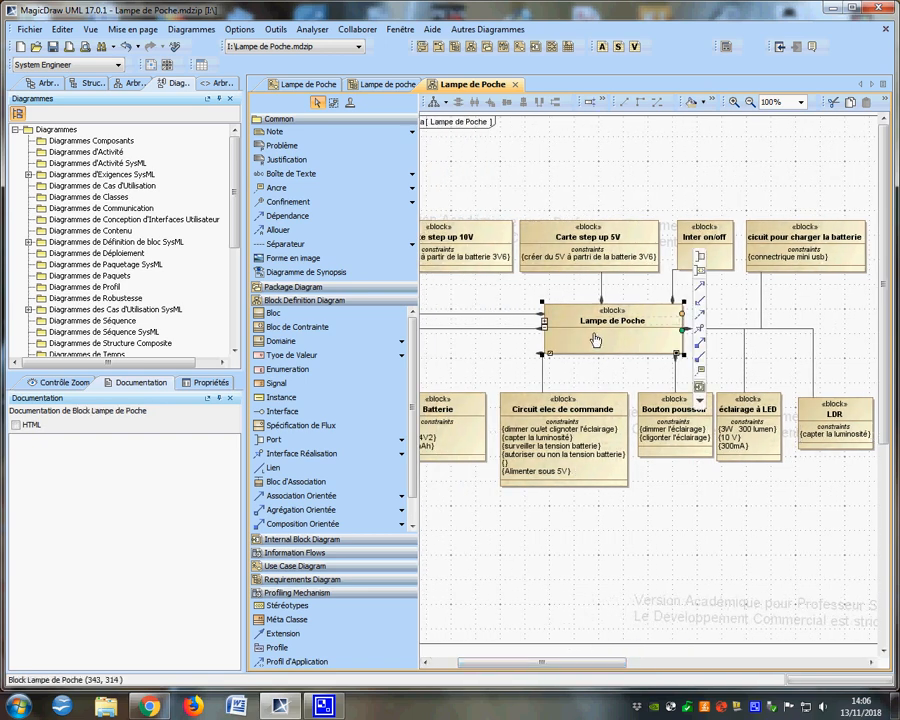
left_click_drag(697, 362, 462, 525)
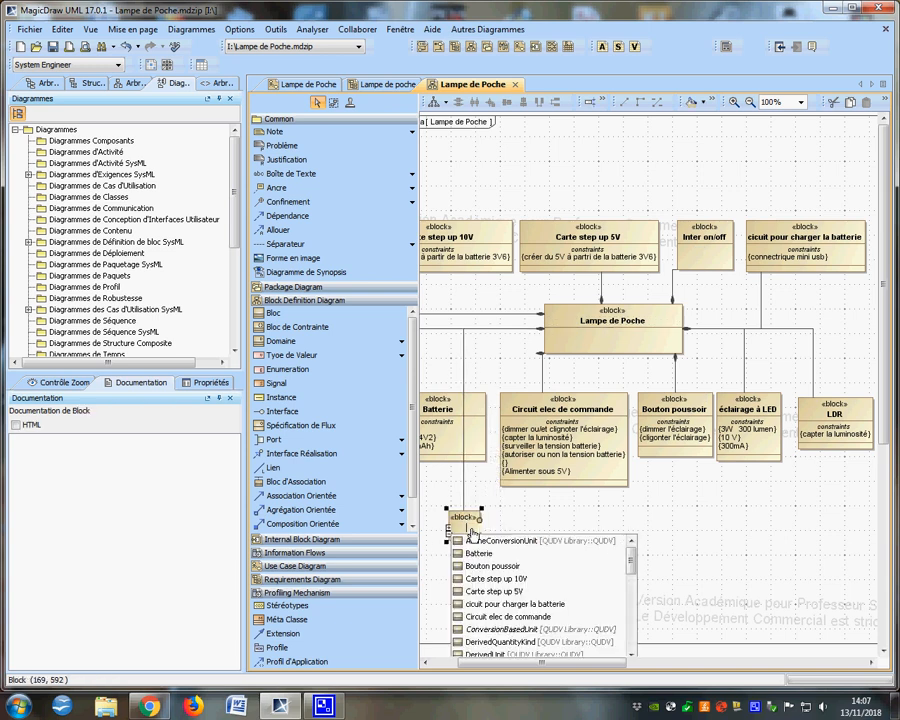
type("boitier")
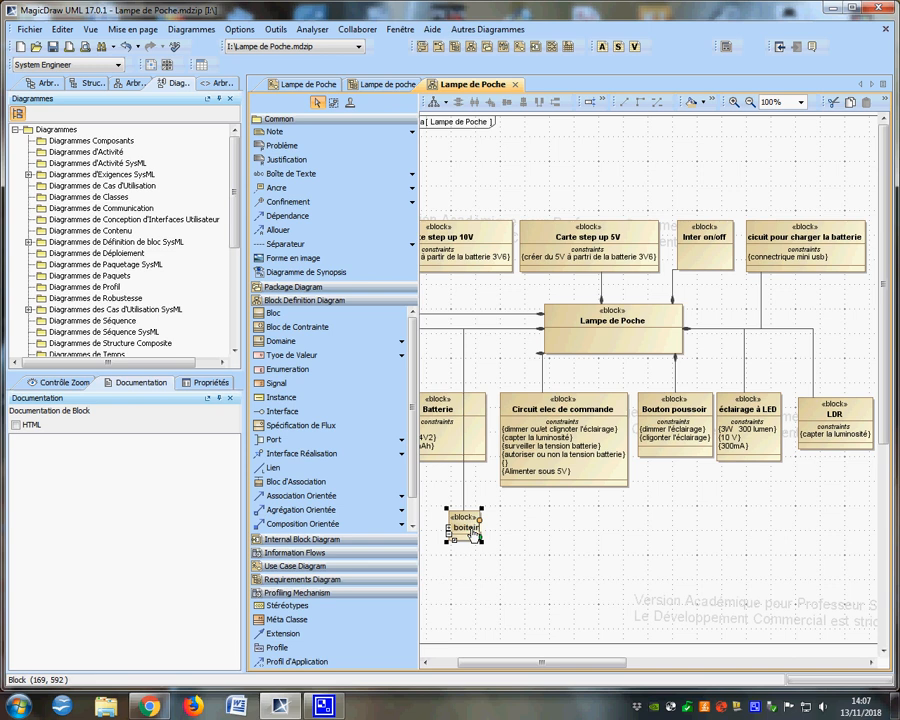
key("BackSpace")
key("BackSpace")
key("BackSpace")
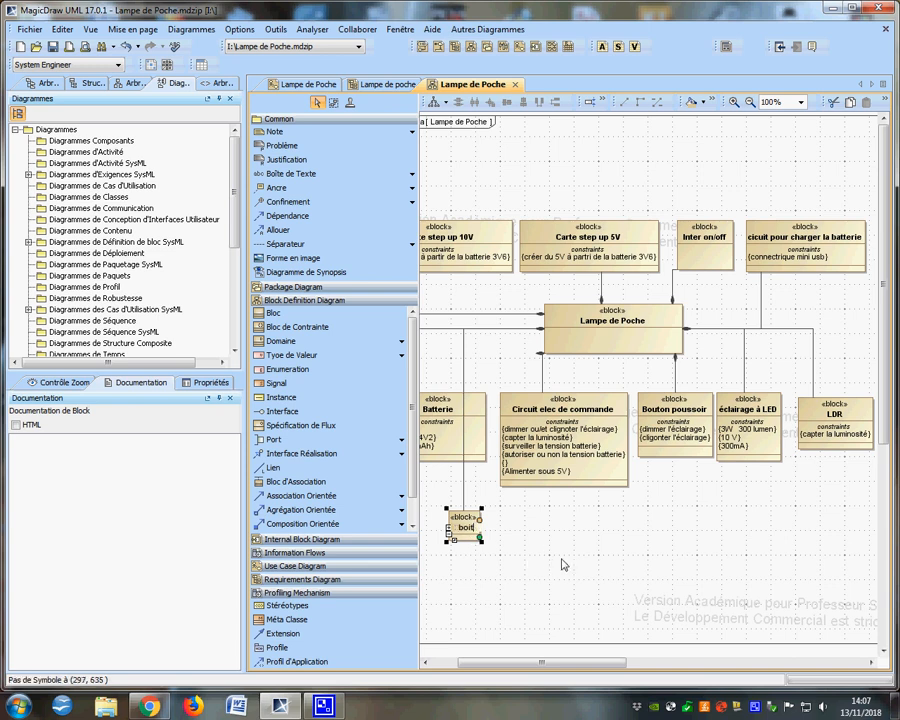
type("ier")
left_click(465, 560)
- Create four empty constraints in the boitier block's specification
left_click(463, 528)
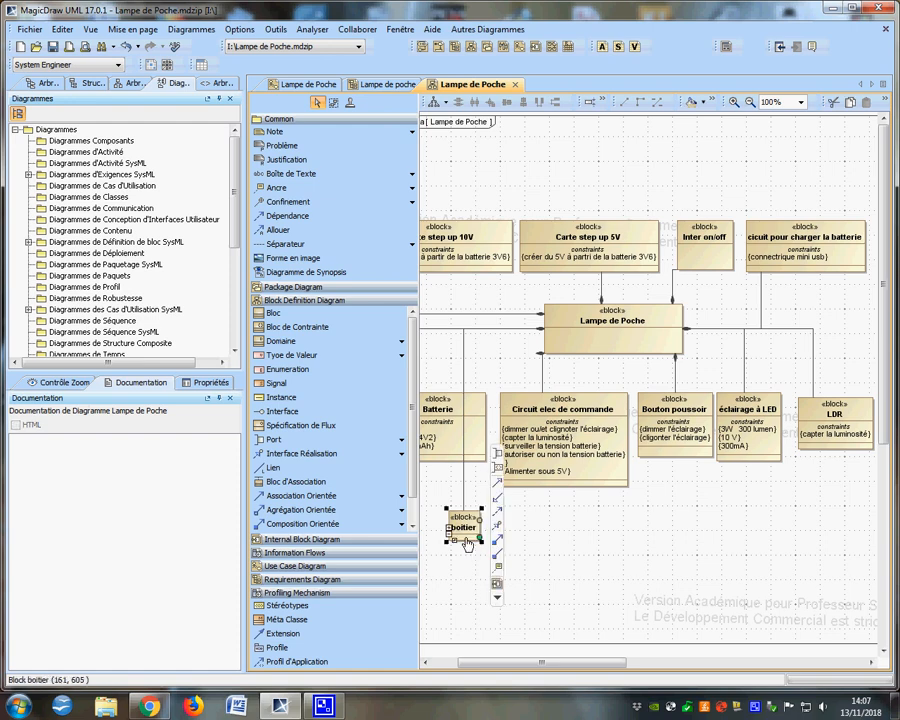
right_click(463, 528)
left_click(515, 383)
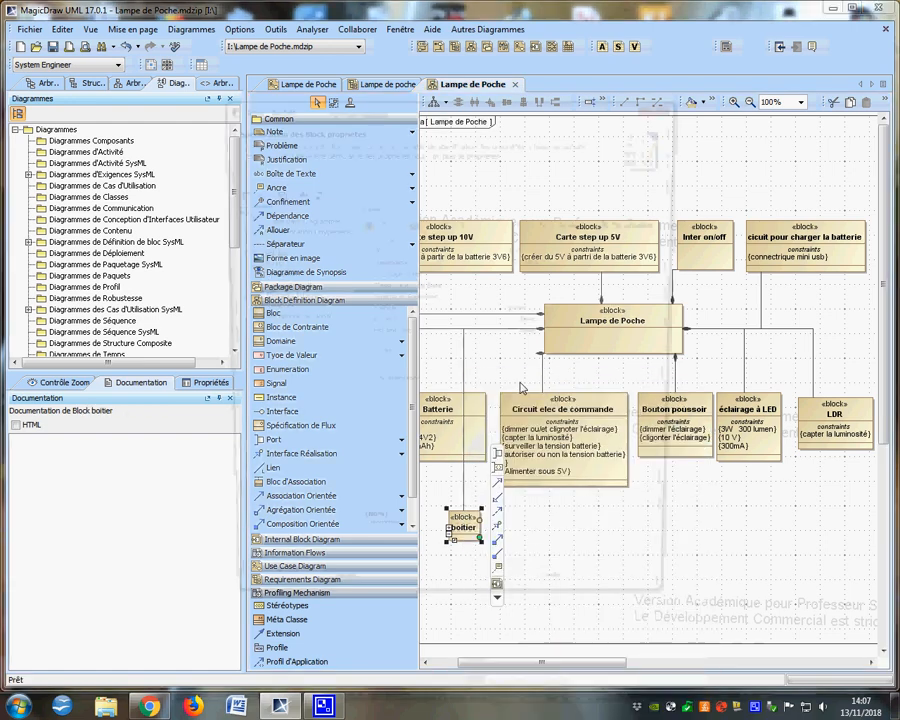
left_click(265, 243)
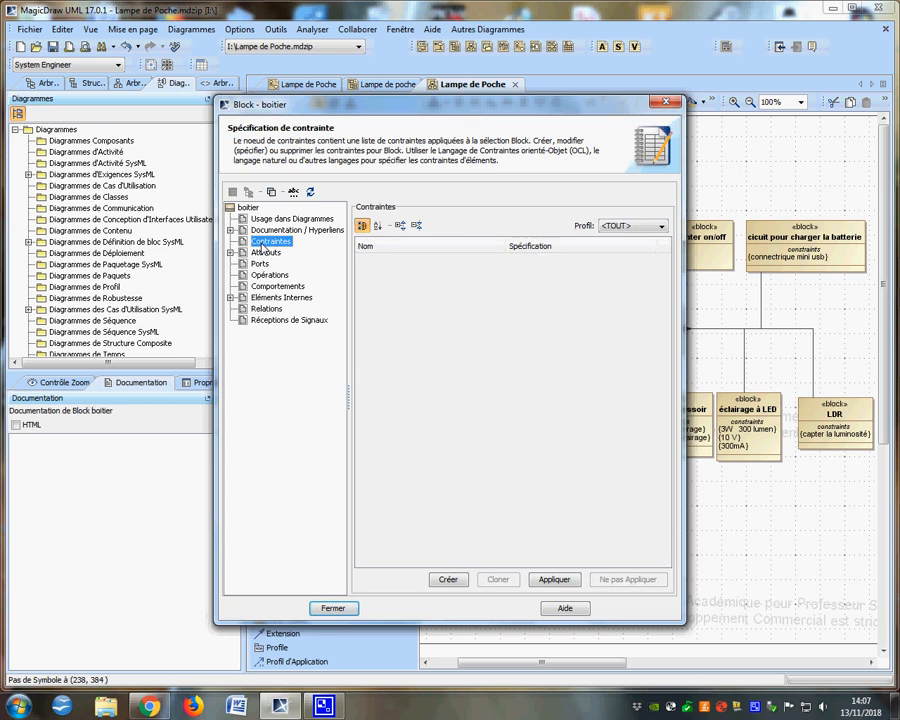
left_click(449, 580)
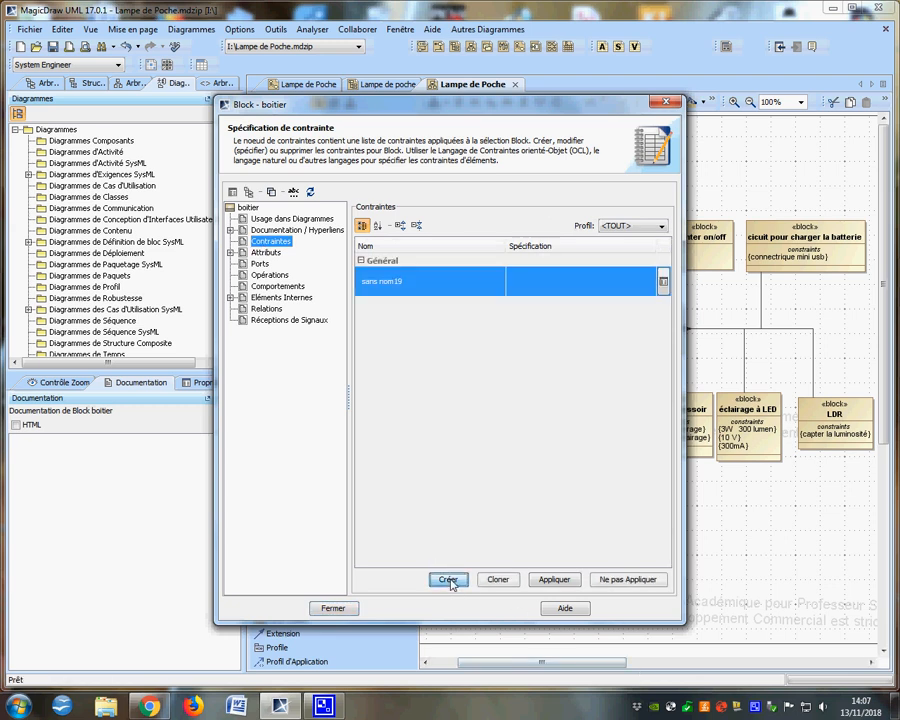
left_click(449, 580)
left_click(449, 580)
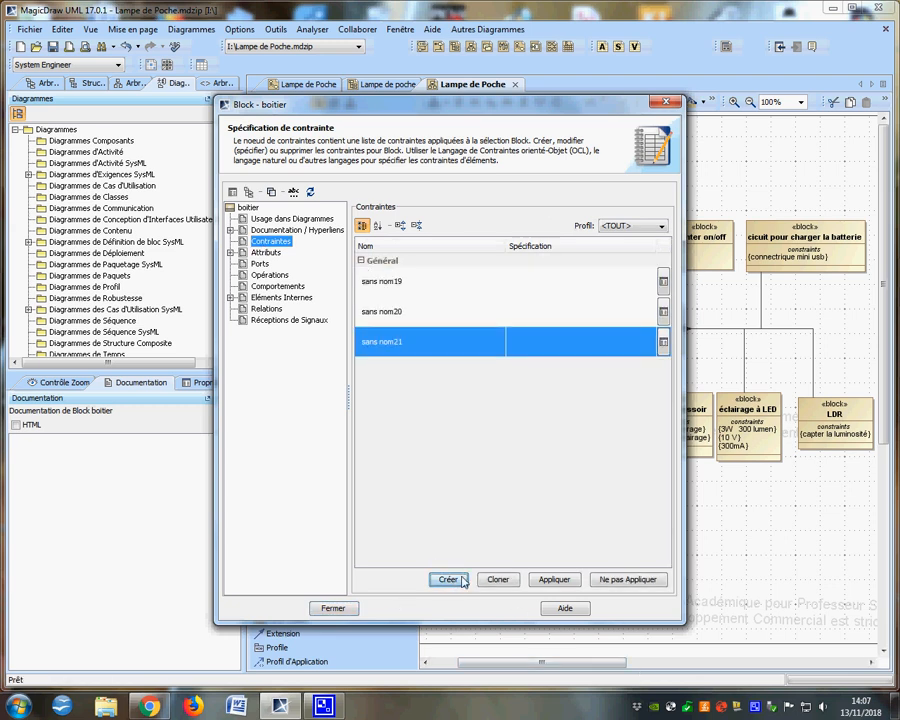
left_click(449, 580)
left_click(333, 608)
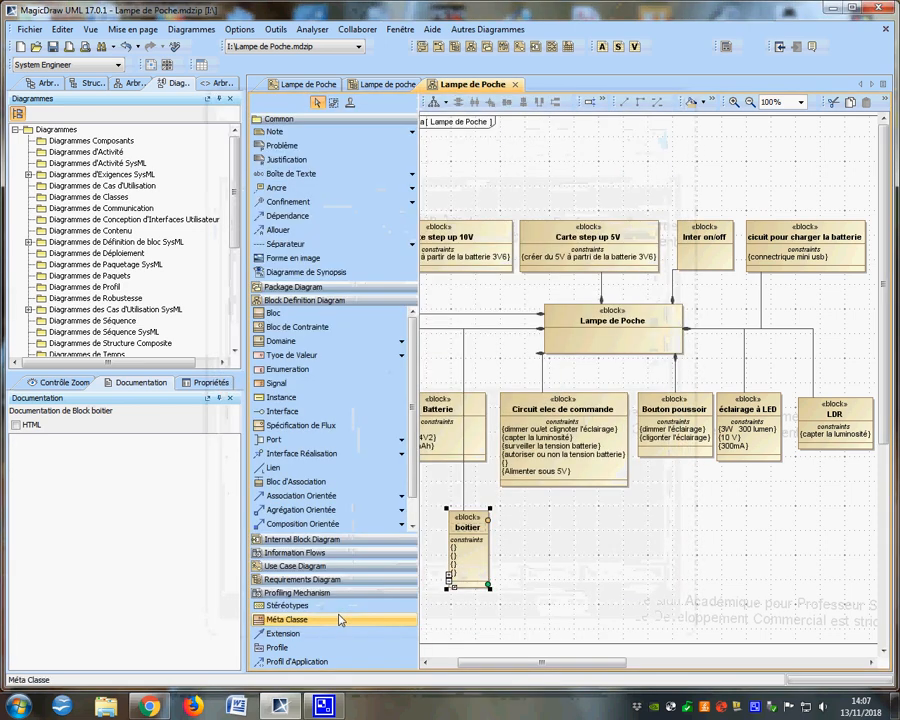
- Fill three of the boitier block's empty constraints with "IP 64", "diamètre 50 mm" and "longueur 200mm"
left_click(455, 548)
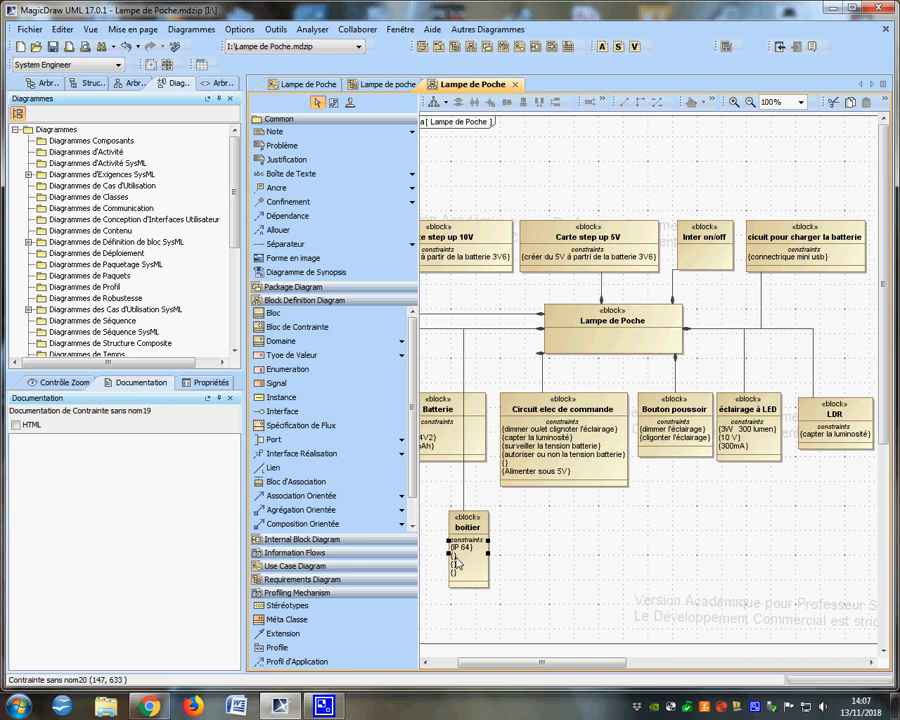
left_click(456, 561)
key("Return")
left_click(455, 567)
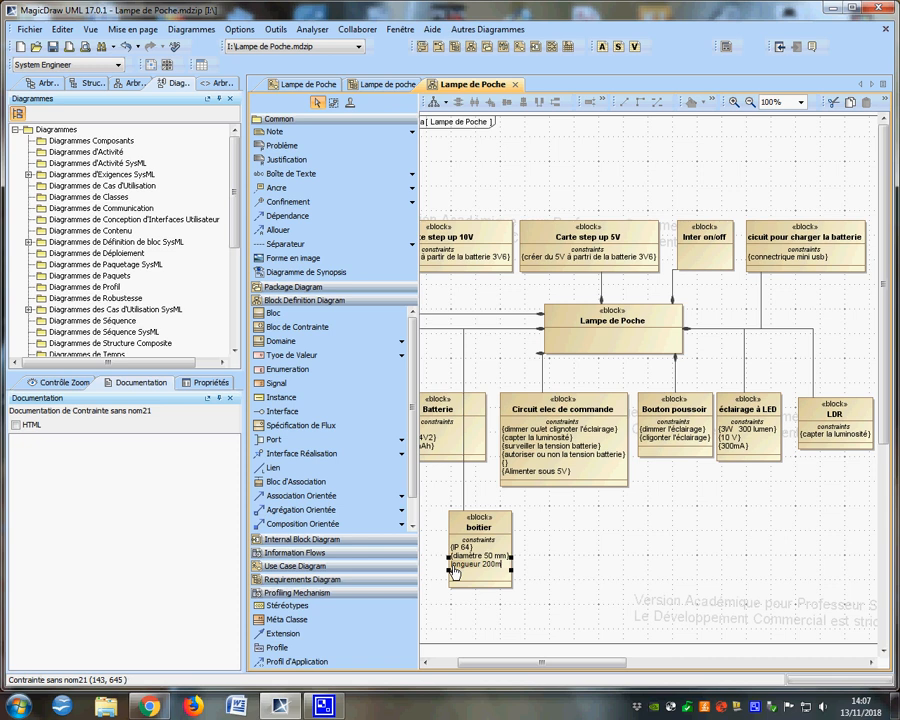
left_click(454, 575)
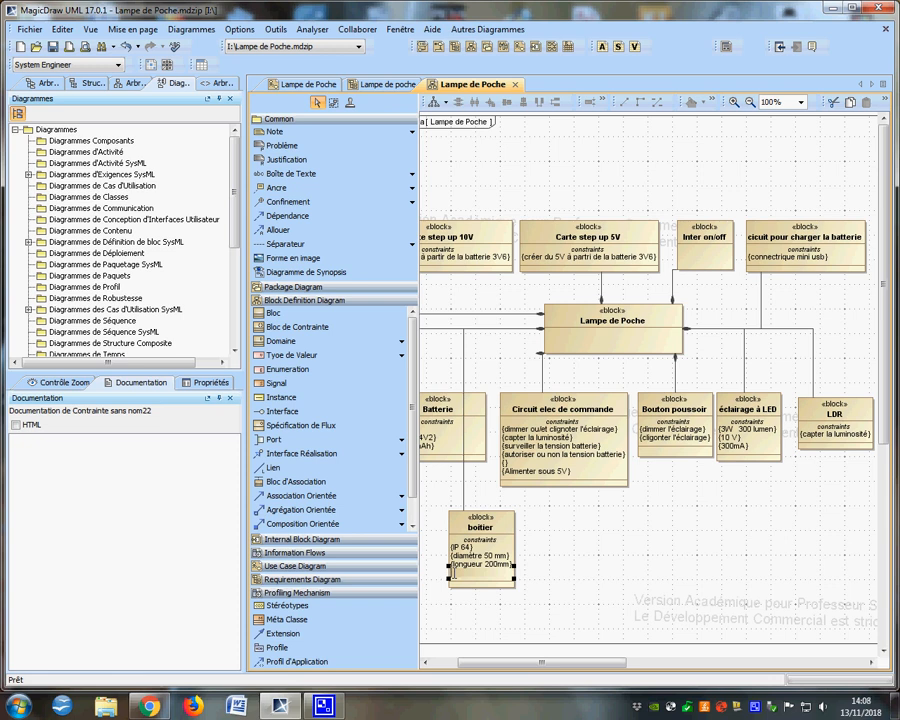
left_click(470, 490)
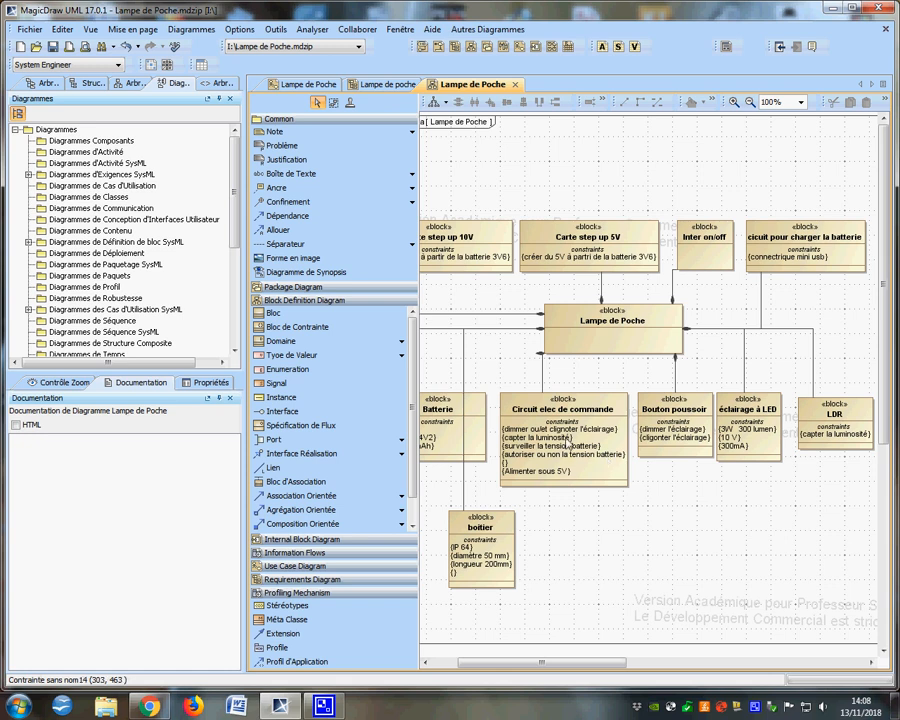
- Fill the empty constraint in the Circuit elec de commande block with "éteindre la automatiqquement l'éclairage"
left_click(507, 466)
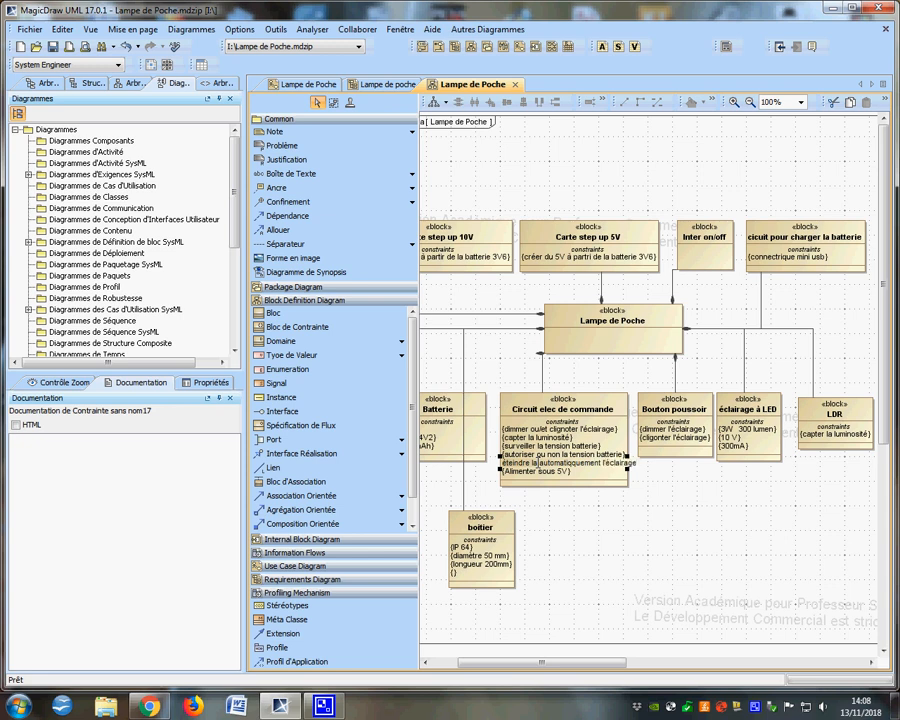
key("Return")
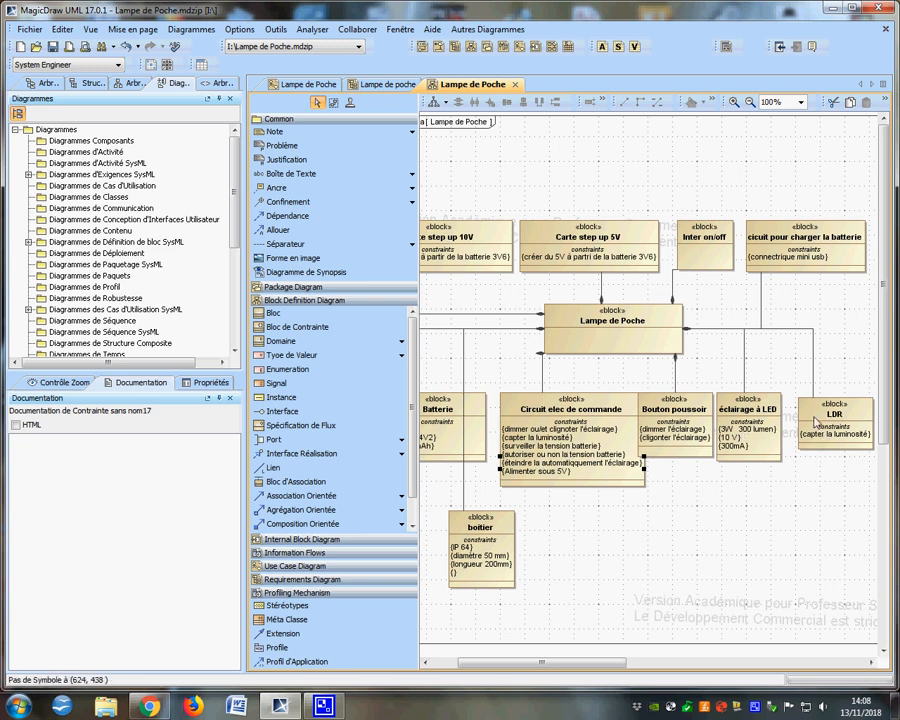
- Move the Bouton poussoir block down, clear of the Circuit elec de commande block
left_click(689, 418)
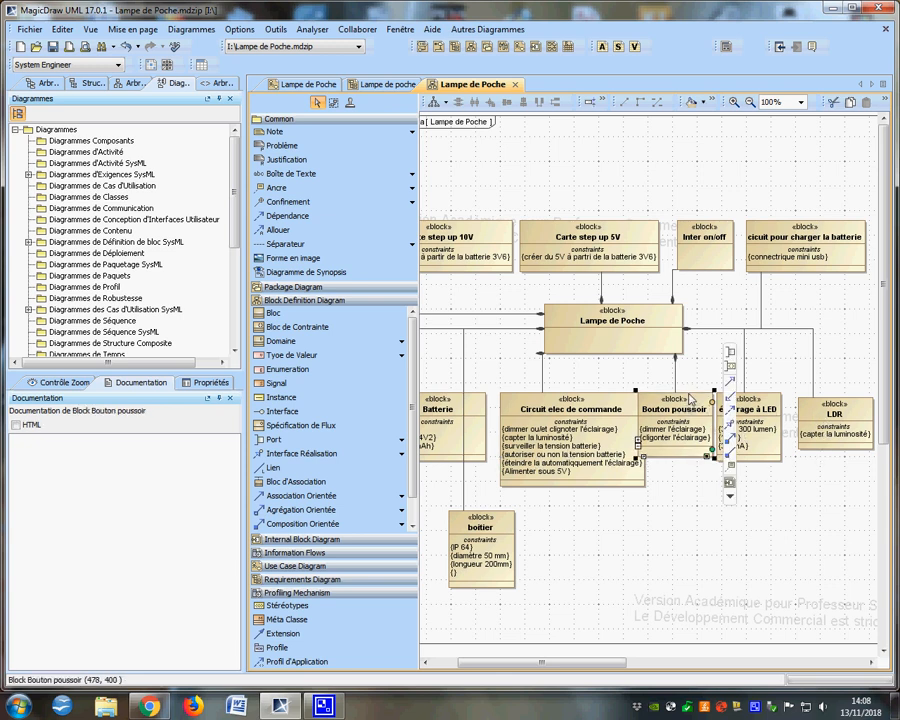
left_click_drag(689, 418, 693, 510)
left_click(794, 466)
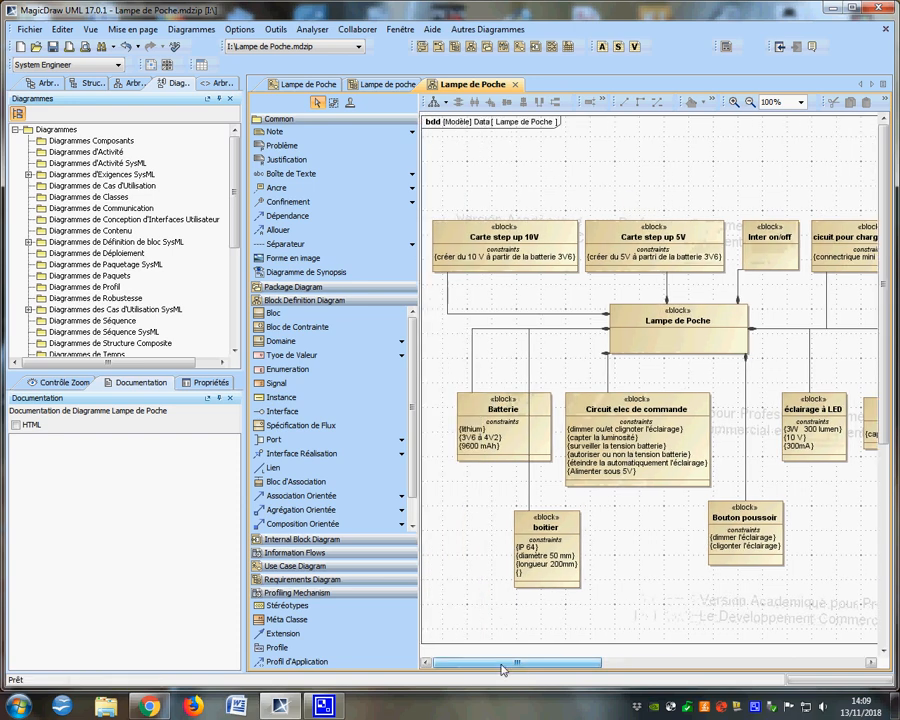
- Move the boitier block to the left so its composition line no longer crosses the Batterie block
left_click_drag(527, 665, 501, 668)
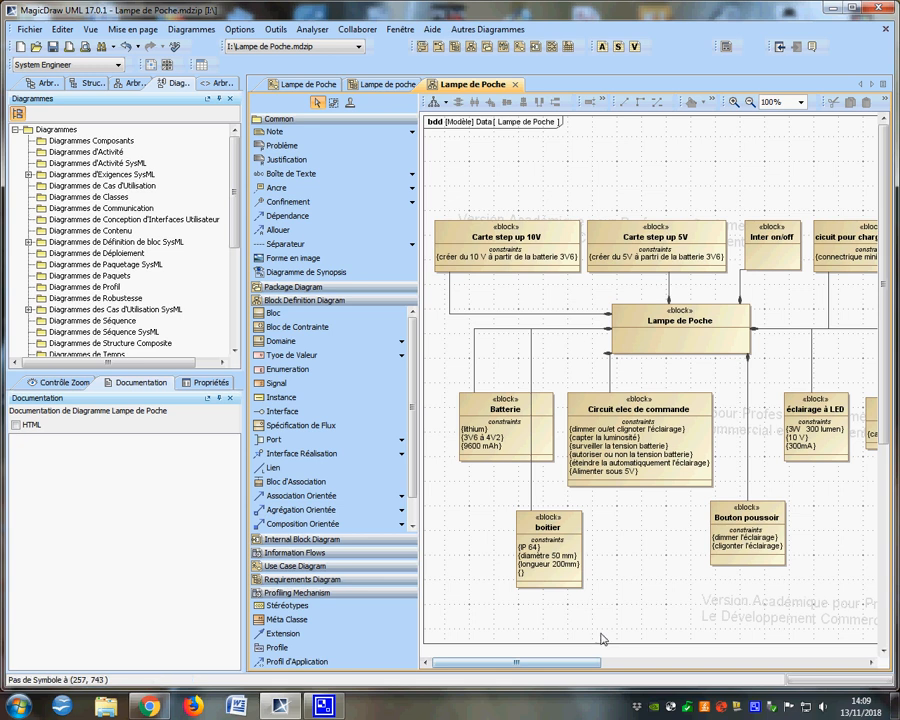
left_click_drag(570, 532, 482, 527)
left_click(576, 506)
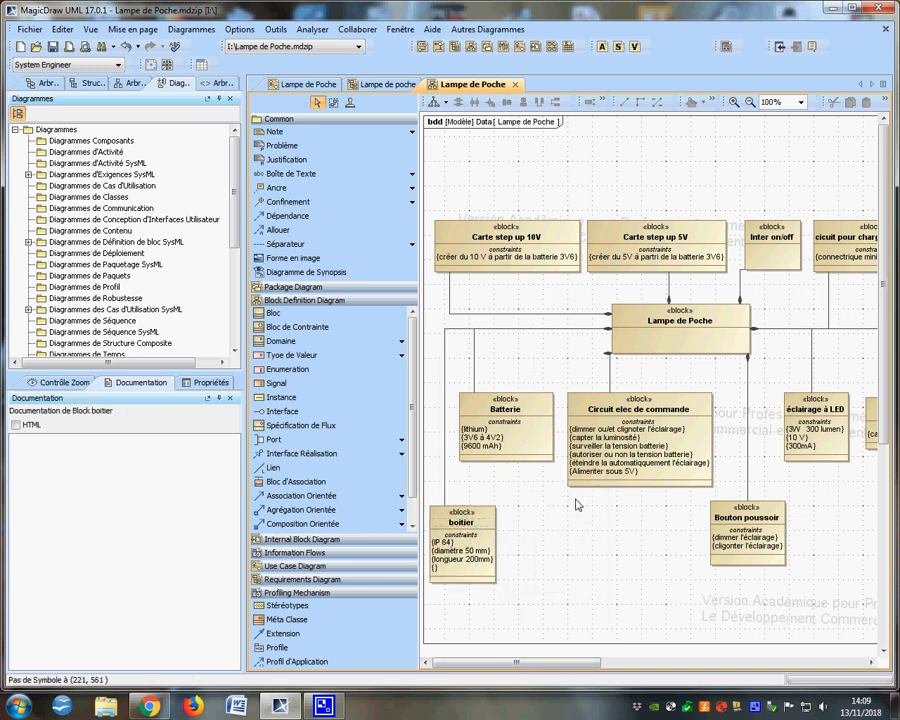
- Reroute the Batterie block's composition line so it joins Lampe de Poche below the boitier line
left_click(500, 328)
left_click_drag(501, 329, 505, 348)
left_click(733, 372)
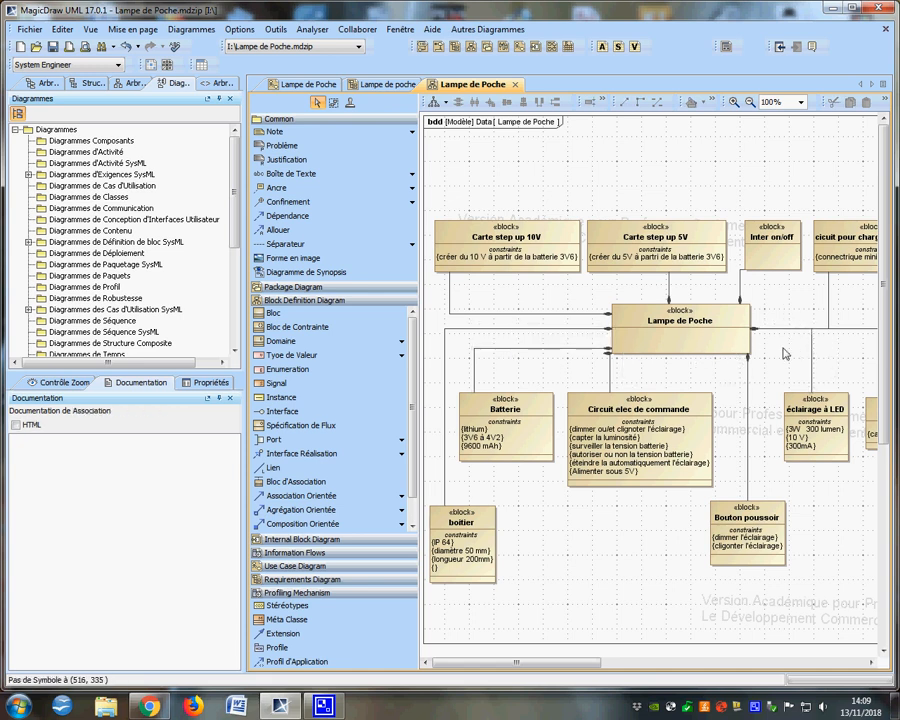
- Save the project and export the active diagram as the JPG image "Lampe de Poche BDD" on drive I:
left_click(56, 48)
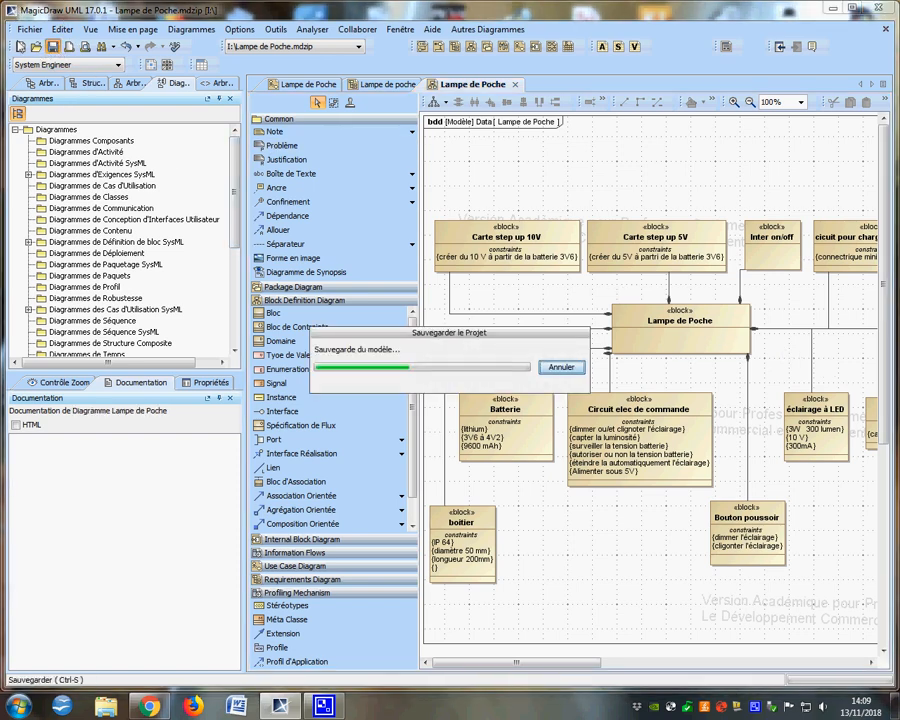
left_click(30, 29)
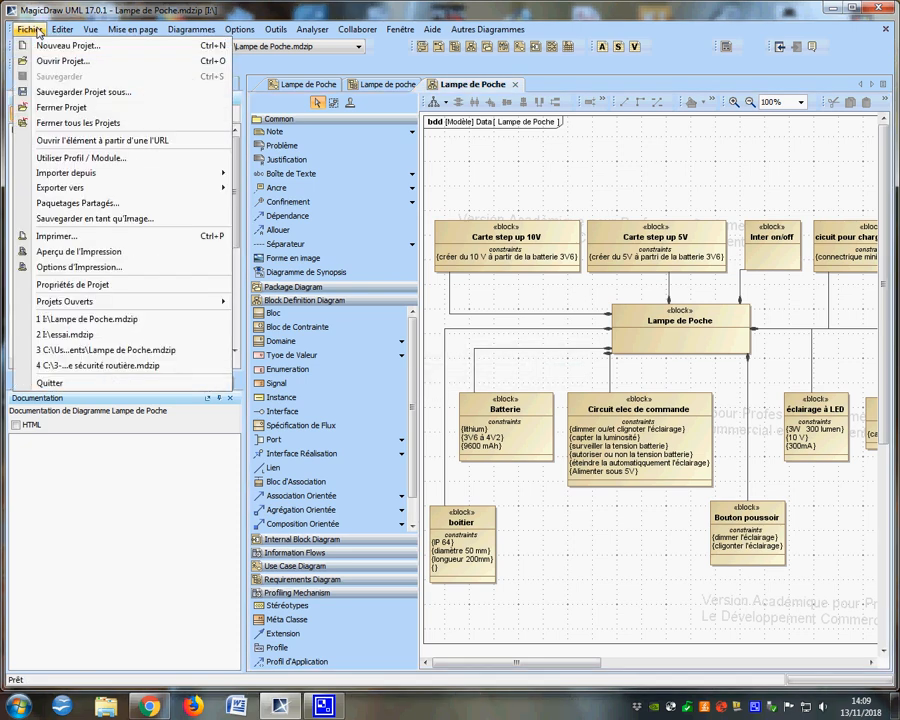
left_click(85, 218)
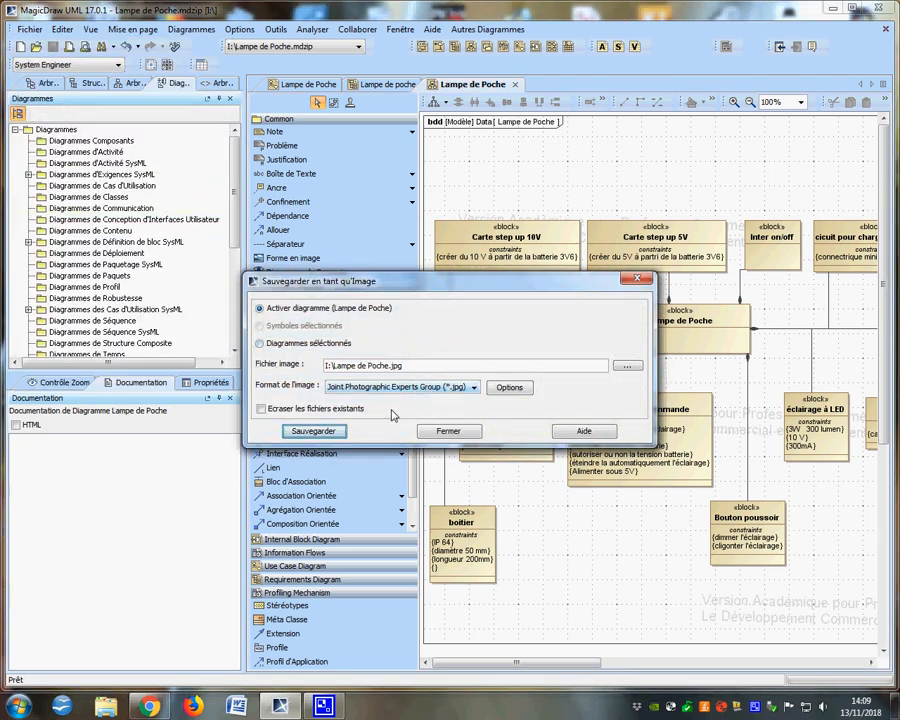
left_click(421, 368)
left_click(421, 368)
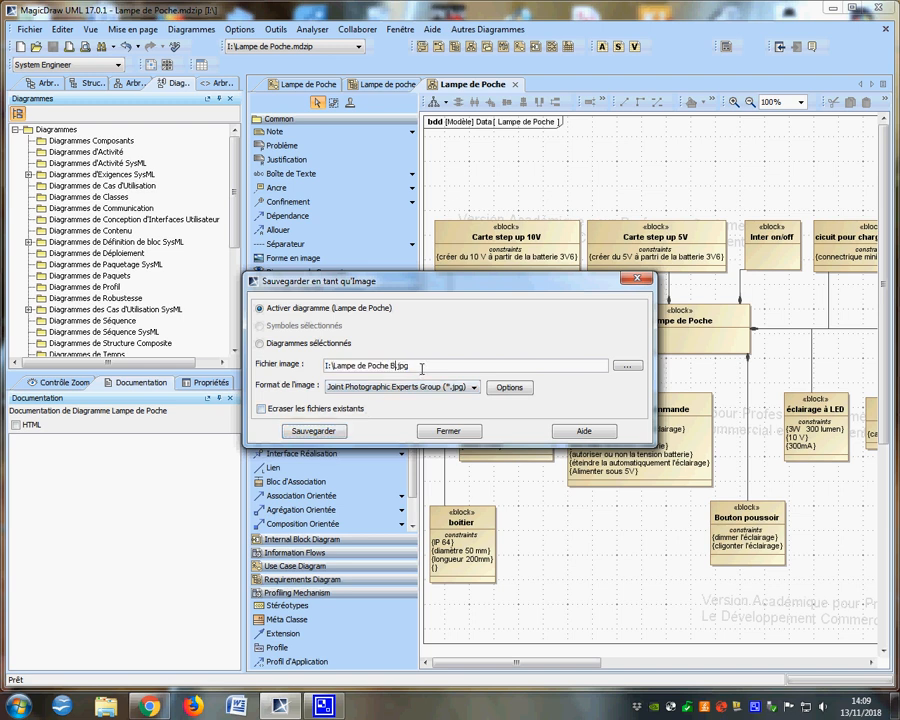
left_click(298, 433)
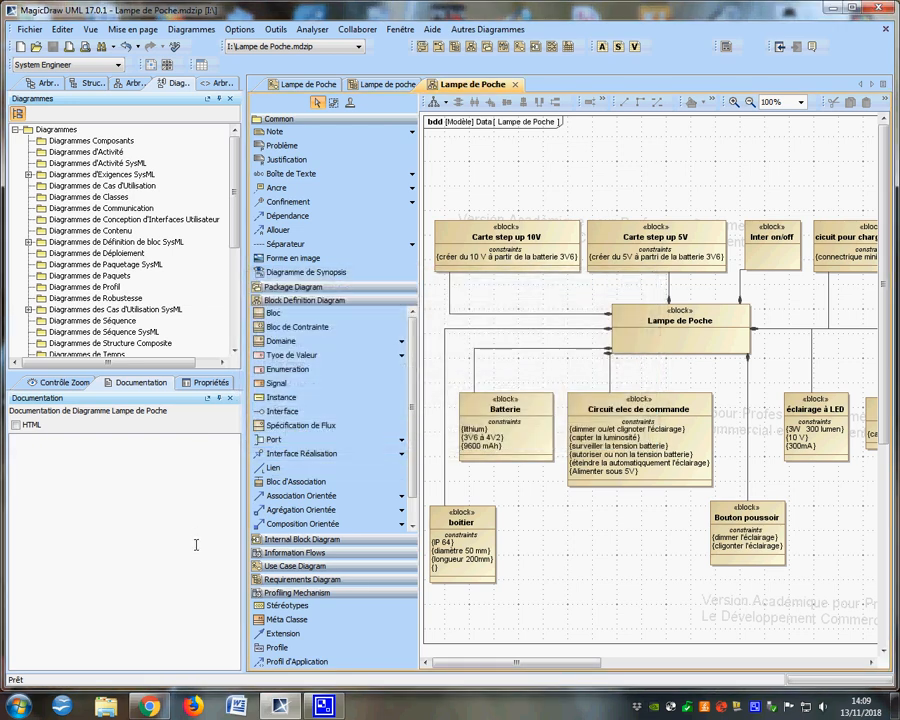
- Switch to Windows Explorer, view the exported "Lampe de Poche BDD" image from drive I:, and return to MagicDraw
left_click(107, 706)
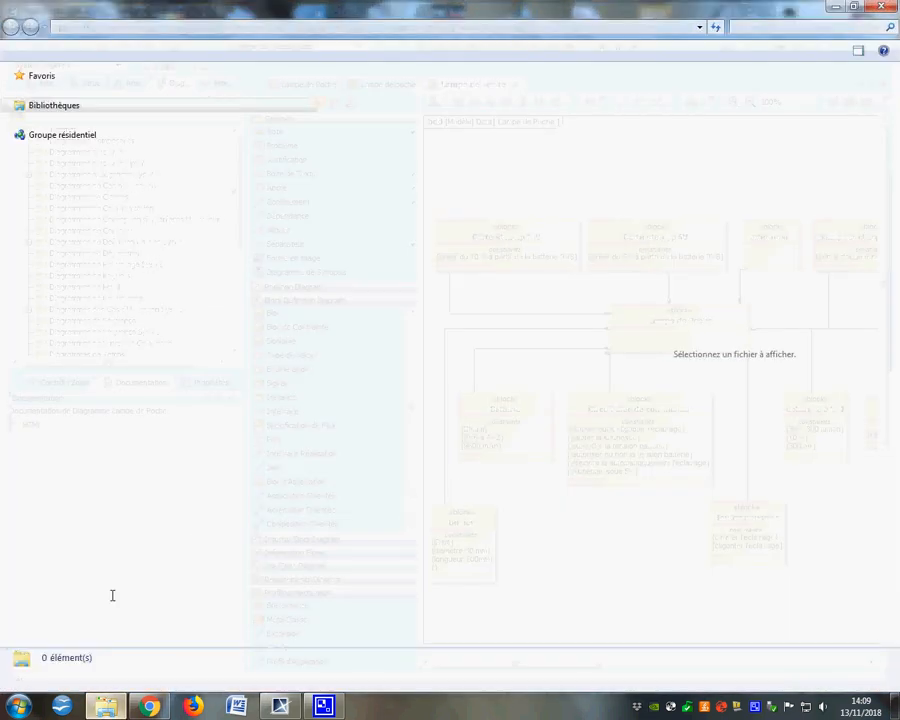
left_click(92, 341)
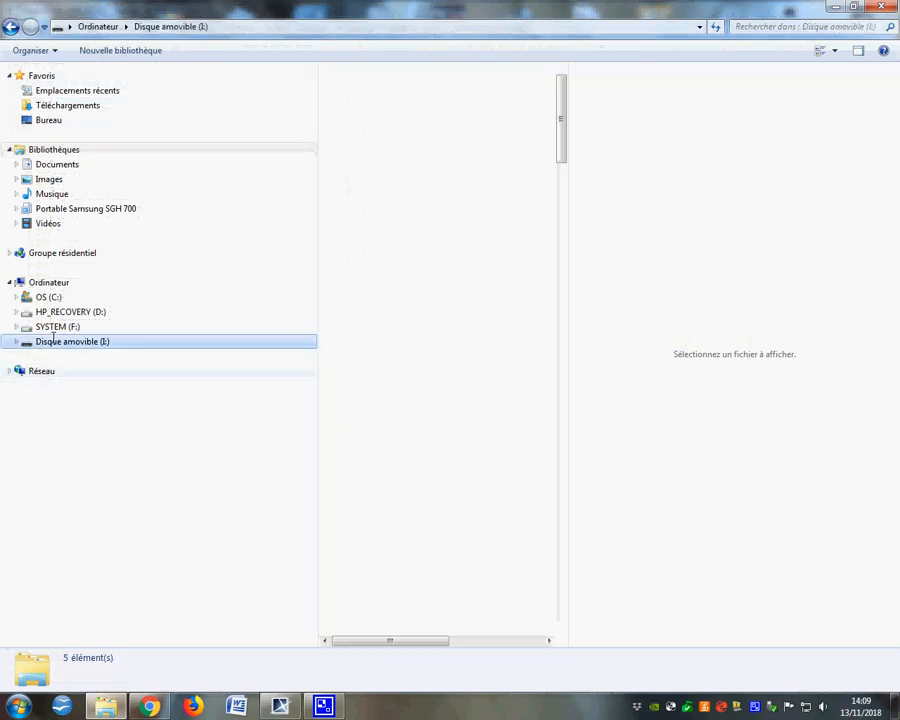
left_click(535, 70)
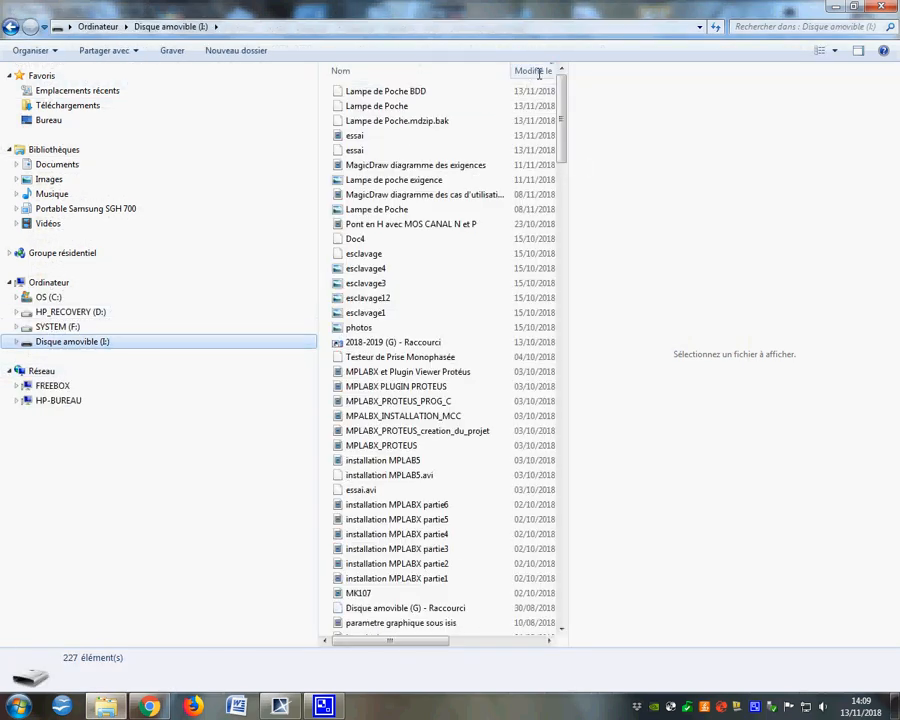
left_click(397, 91)
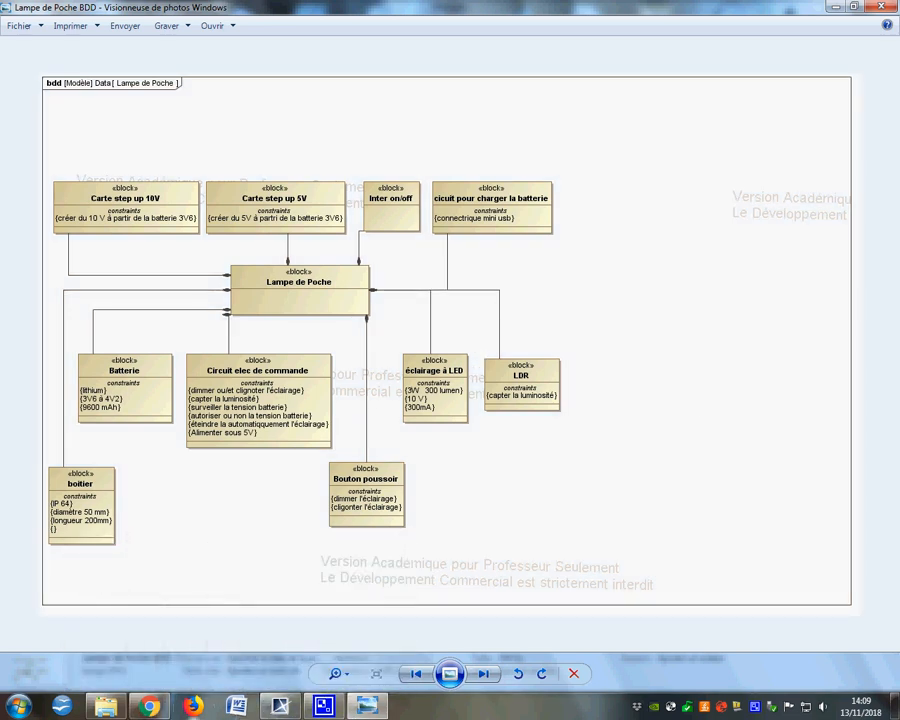
left_click(366, 705)
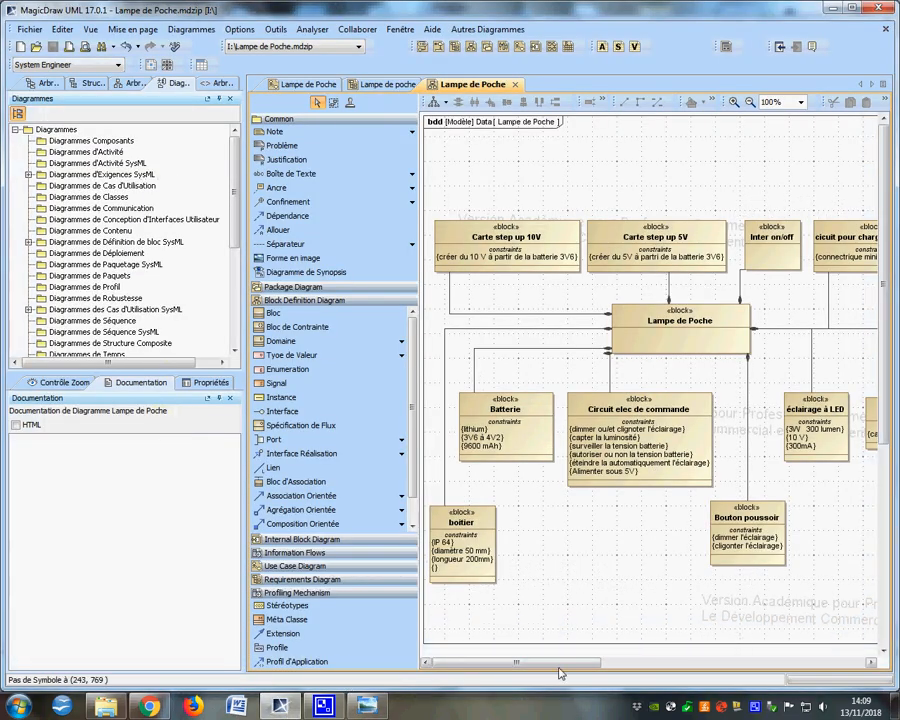
- Shrink the diagram frame so its right edge sits just beyond the LDR block
left_click_drag(559, 668, 636, 458)
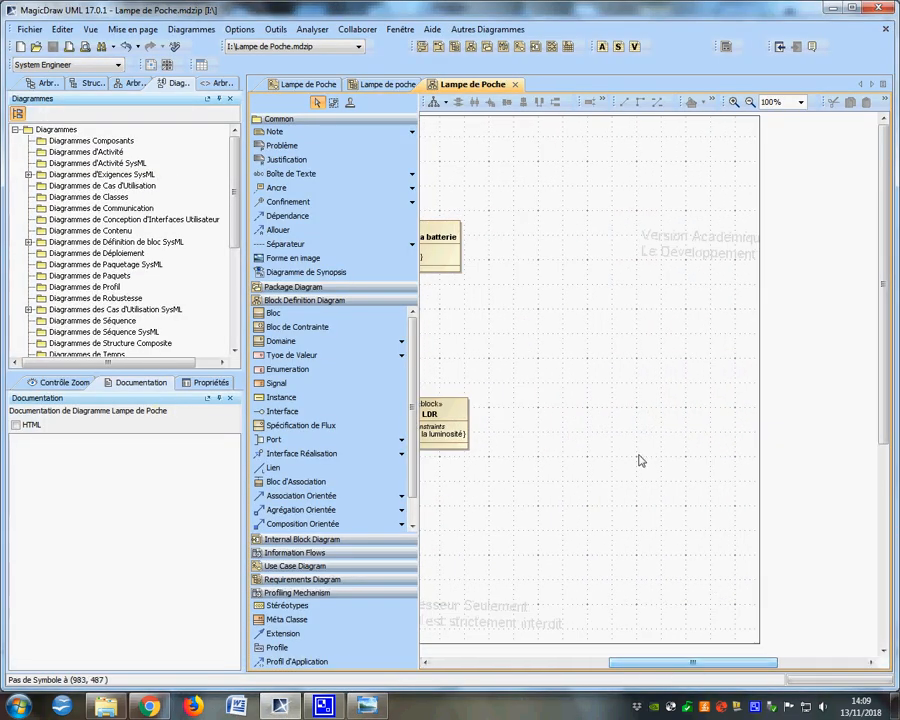
left_click(758, 576)
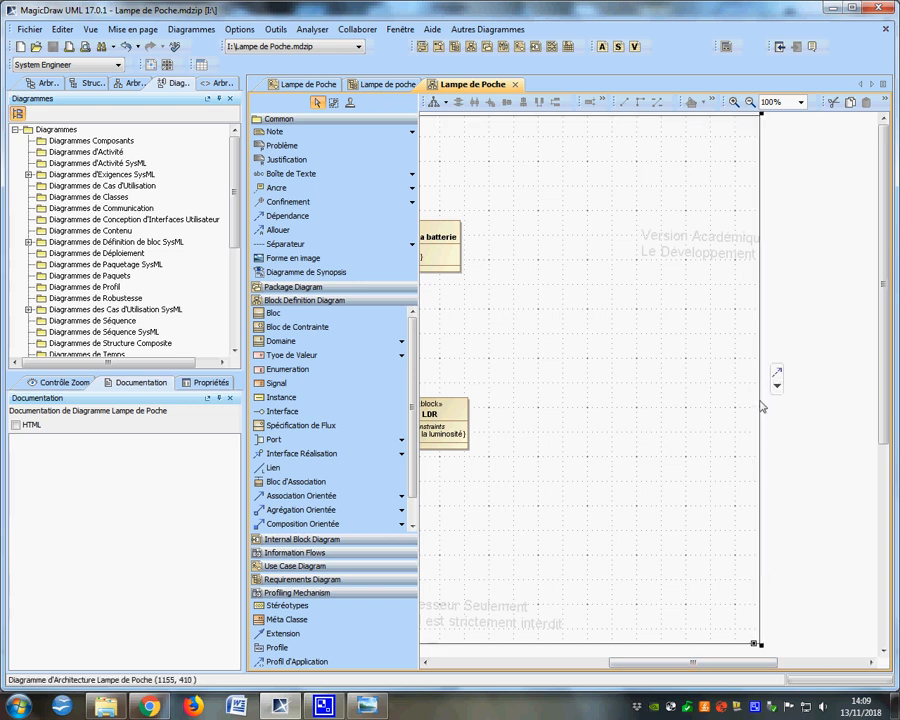
left_click(703, 417)
left_click(759, 540)
left_click_drag(766, 653, 527, 634)
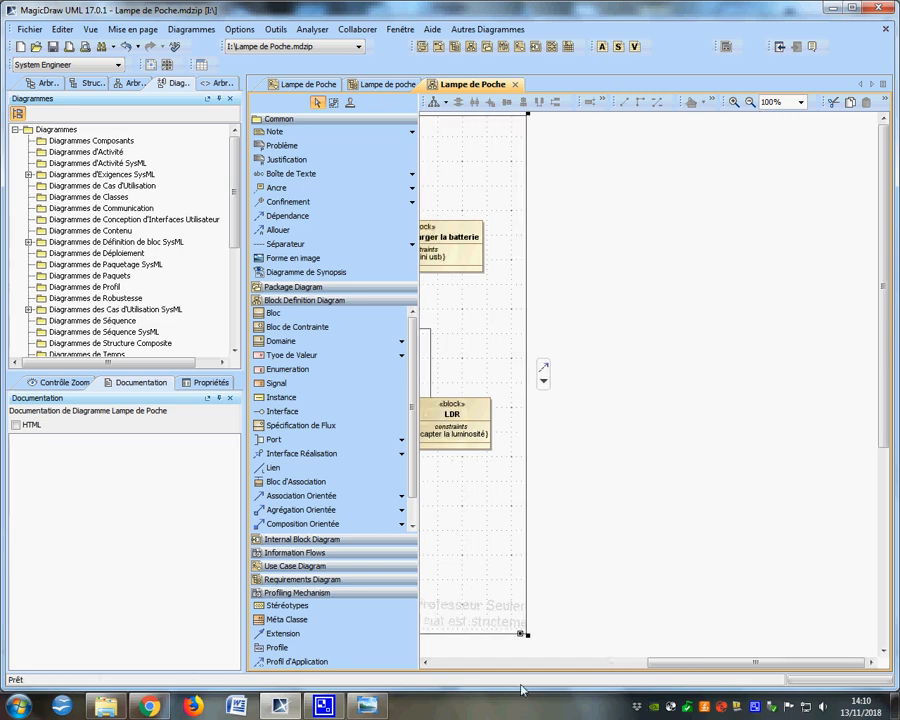
left_click_drag(682, 664, 472, 662)
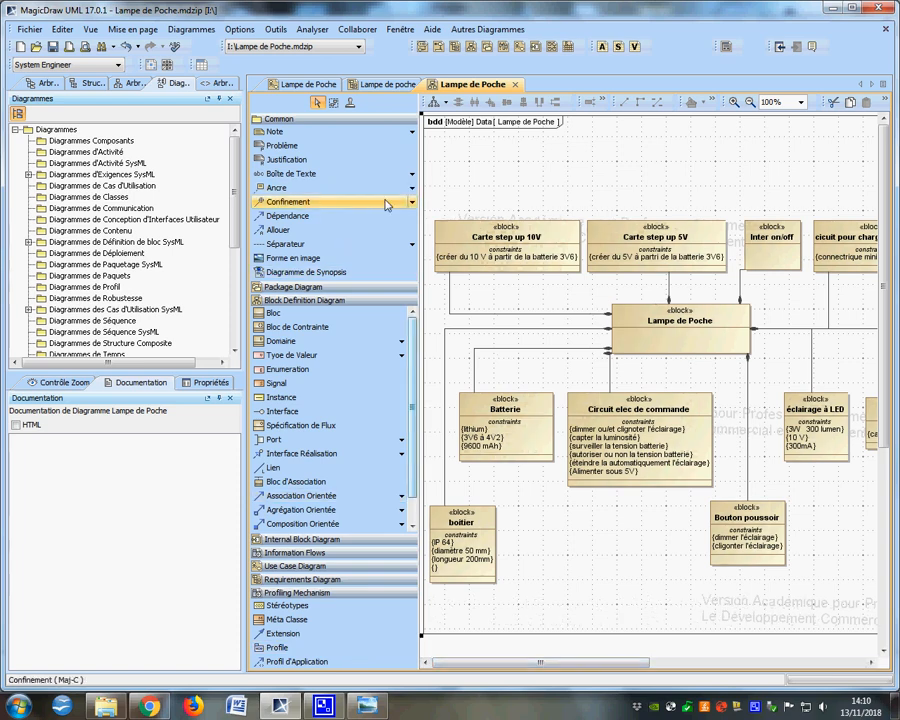
- Export the resized diagram as "Lampe de Poche BDD.jpg" on drive I:, overwriting the existing image
left_click(22, 29)
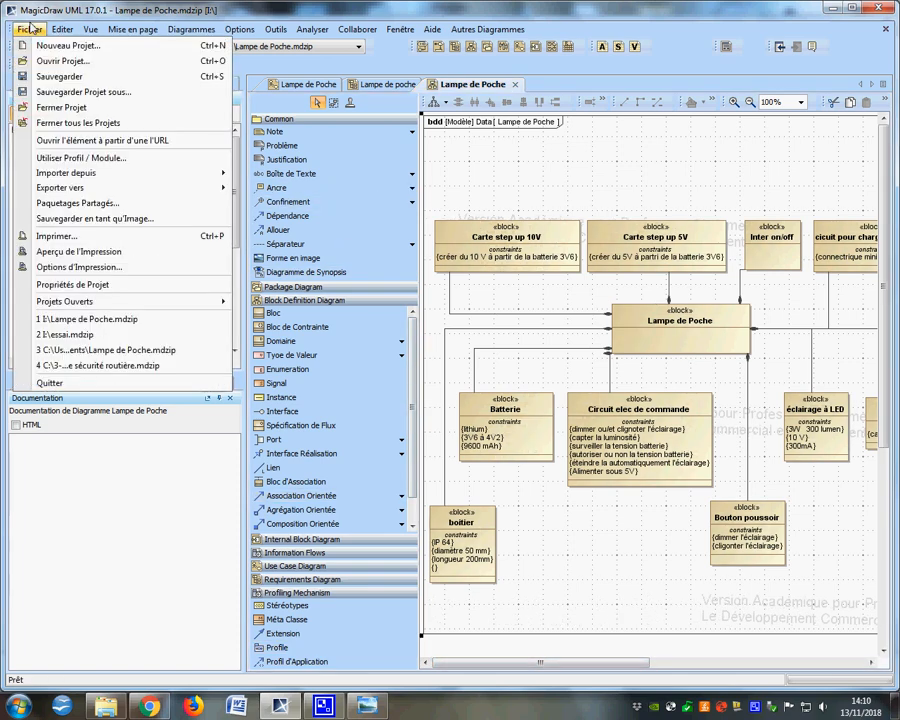
left_click(75, 217)
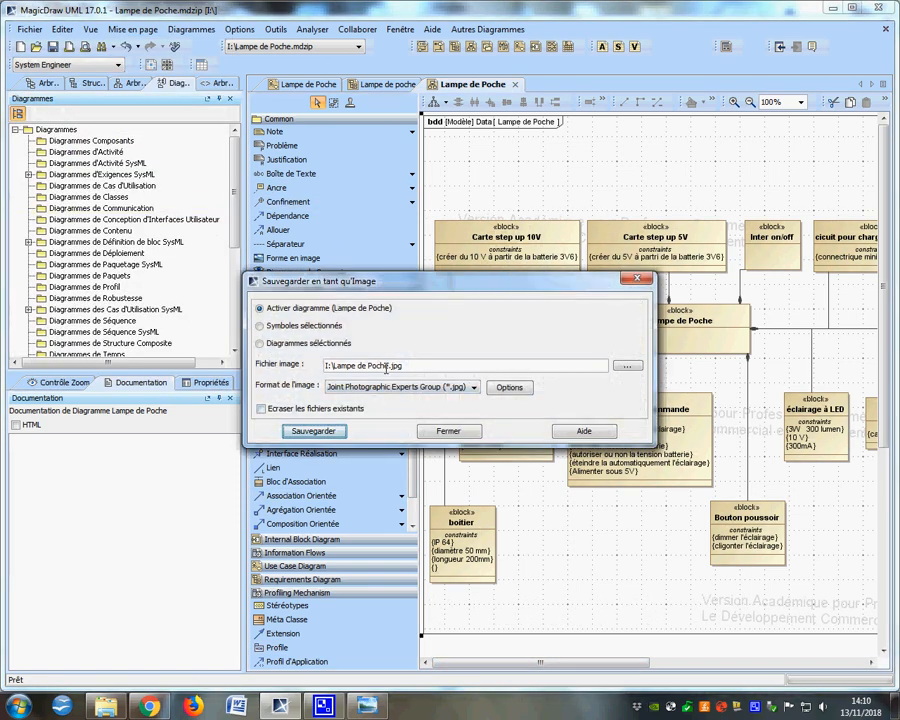
left_click(388, 367)
key("Left")
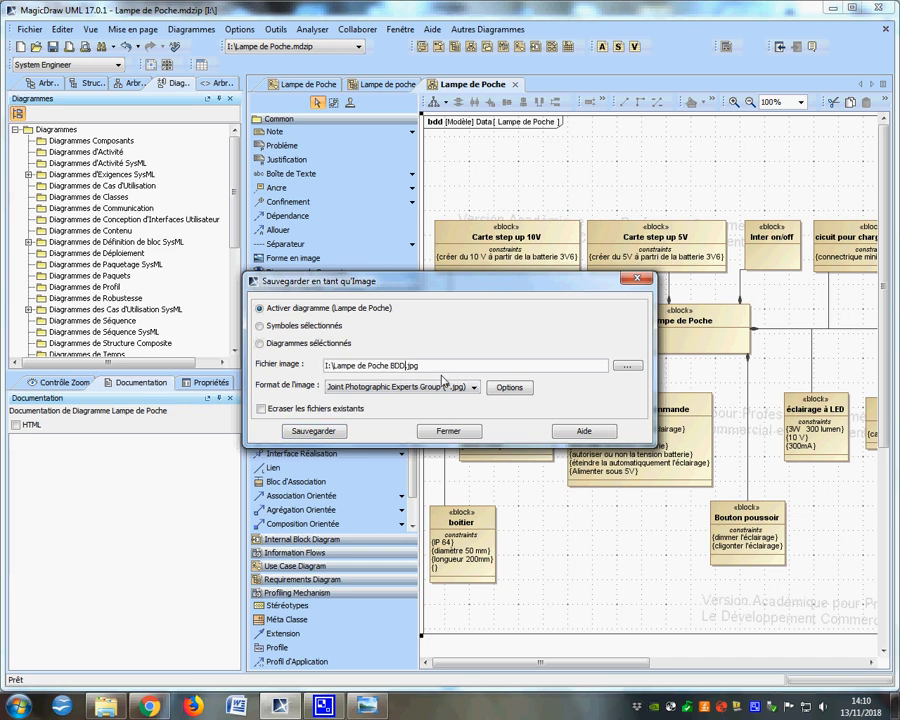
left_click(315, 431)
left_click(365, 396)
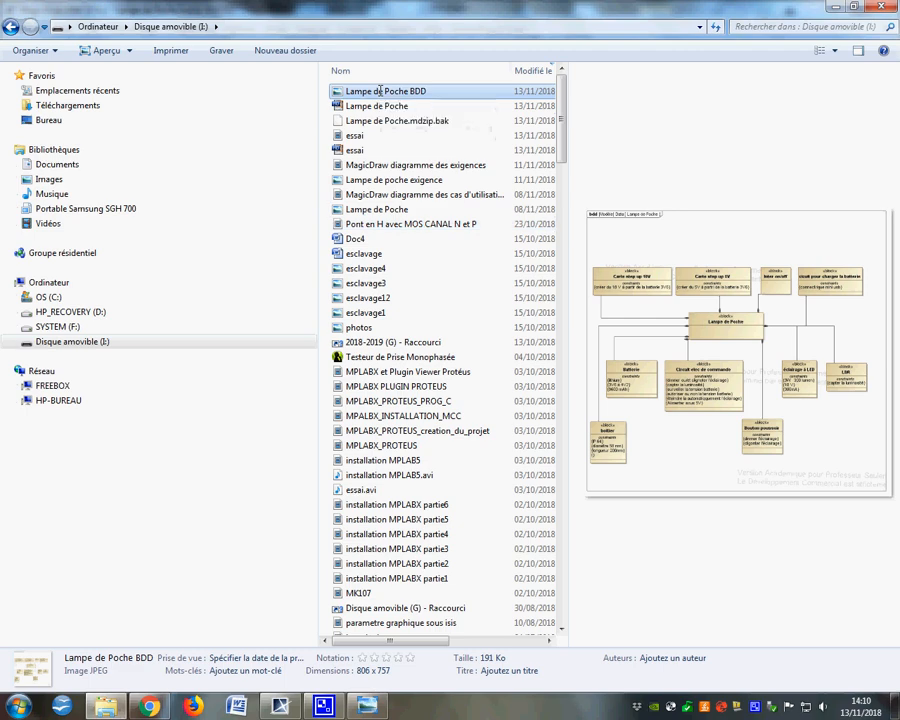
- View the re-exported "Lampe de Poche BDD" image from Windows Explorer to check the framing and close the viewer
double_click(380, 91)
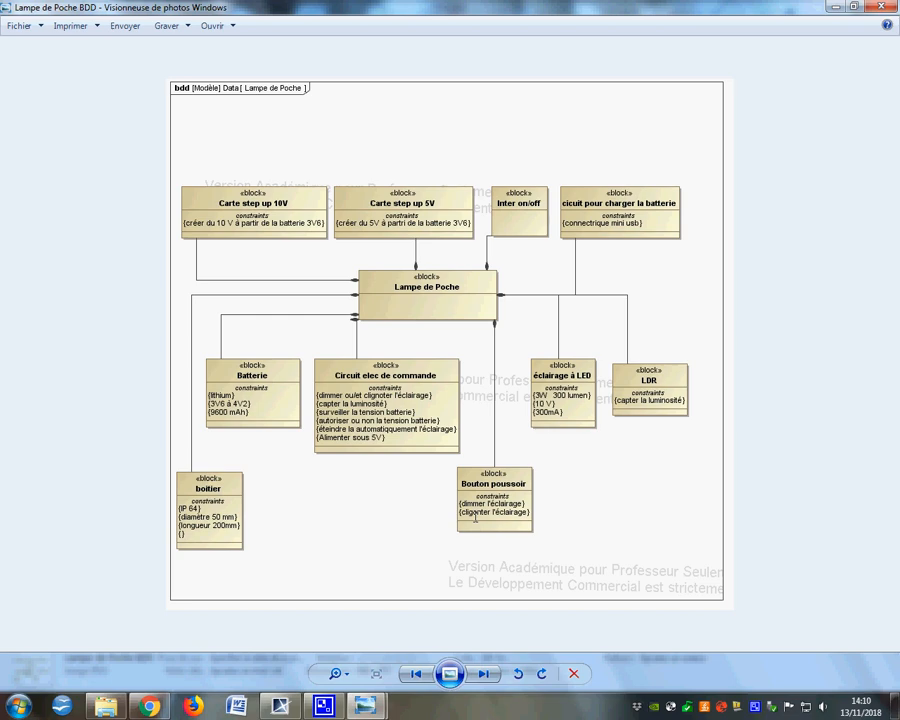
left_click(882, 7)
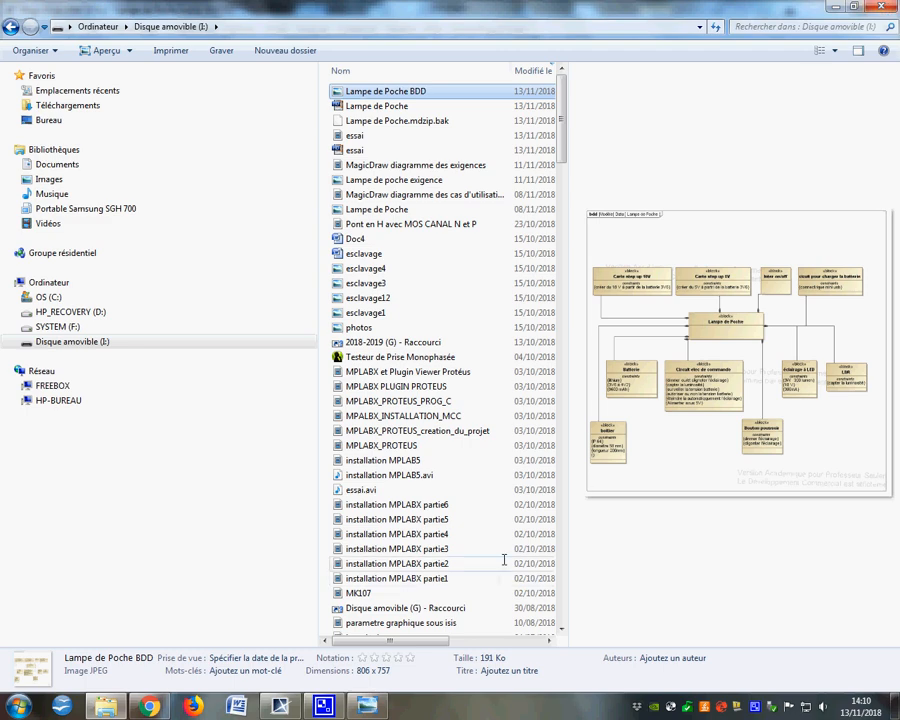